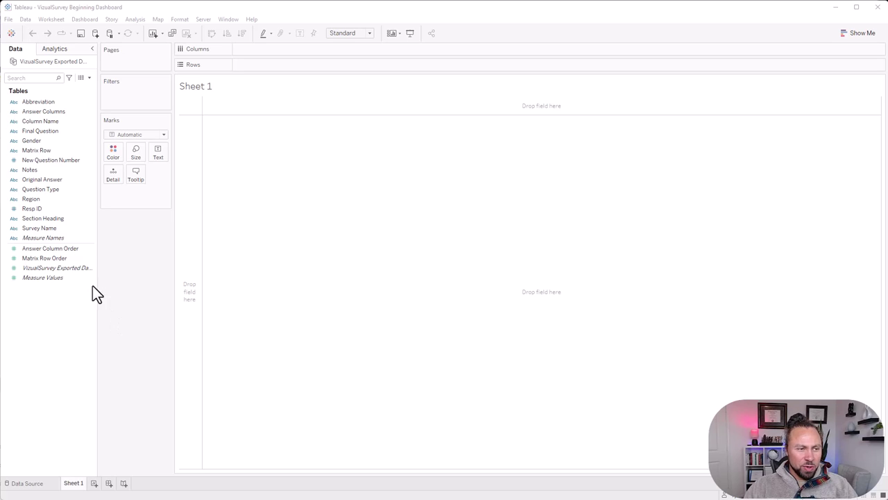
- View the underlying VizualSurvey Exported Data in an enlarged window and examine its columns and rows
click(81, 77)
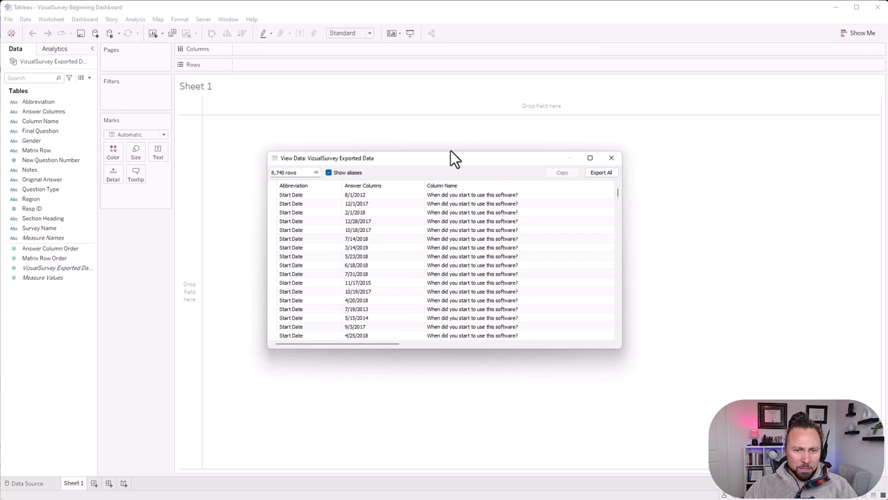
drag(450, 149, 381, 117)
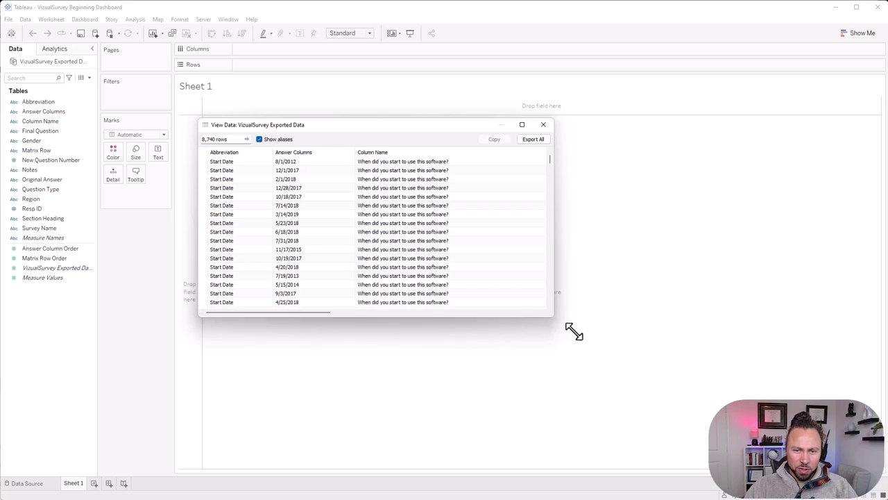
drag(574, 332, 762, 436)
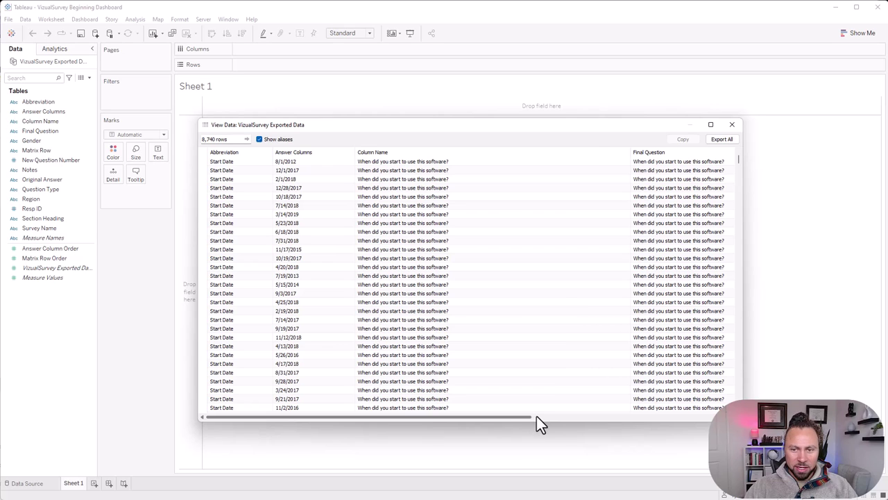
drag(537, 416, 632, 425)
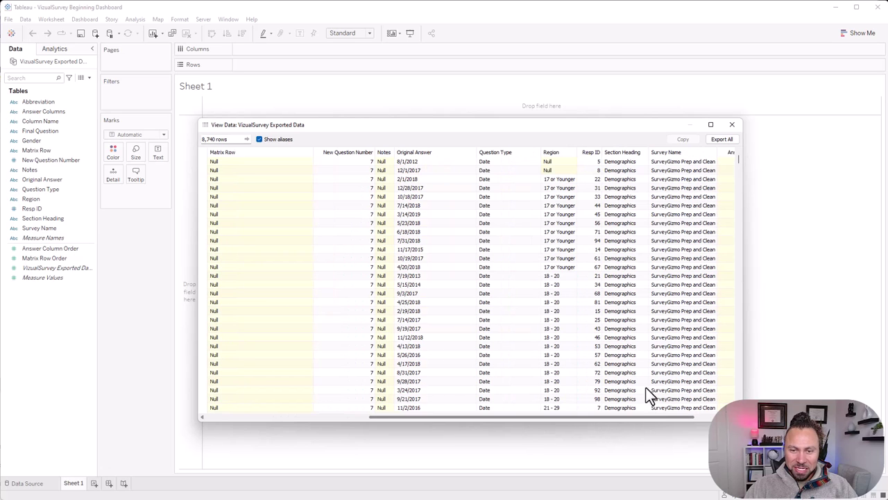
scroll(684, 193, down, 10)
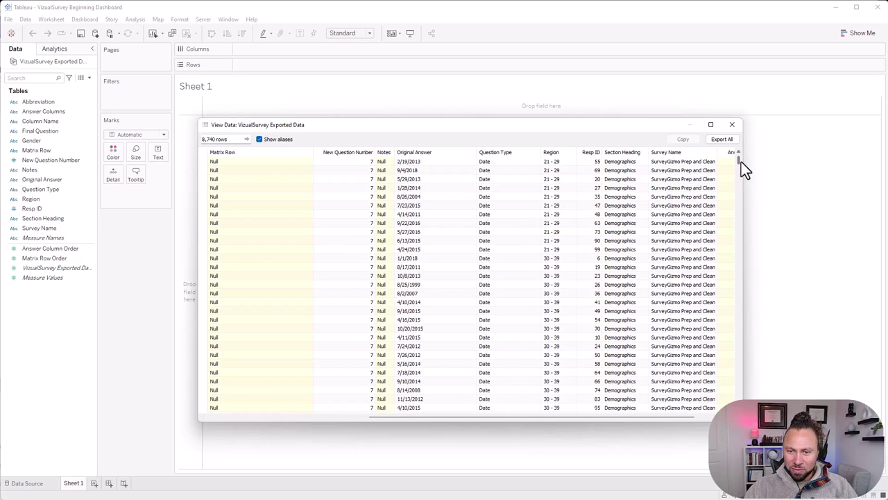
drag(739, 161, 691, 338)
click(732, 127)
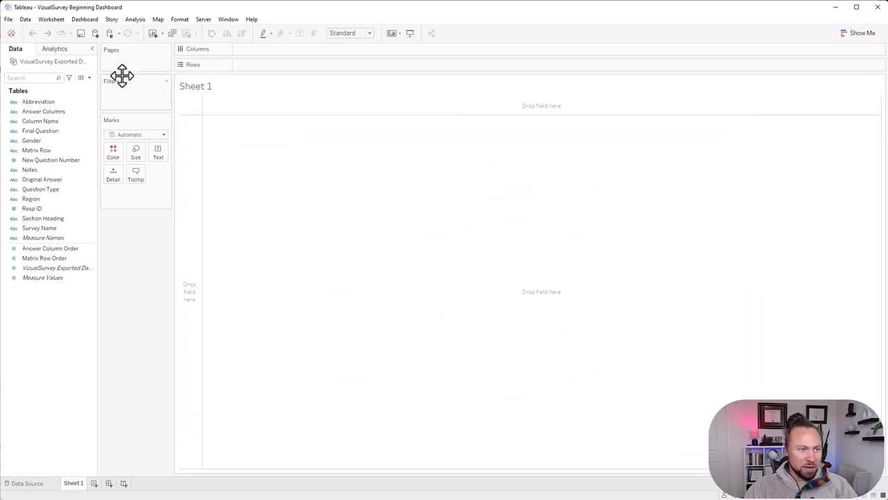
- Review the data source filter on Survey Name and which surveys it keeps
right_click(83, 61)
click(129, 174)
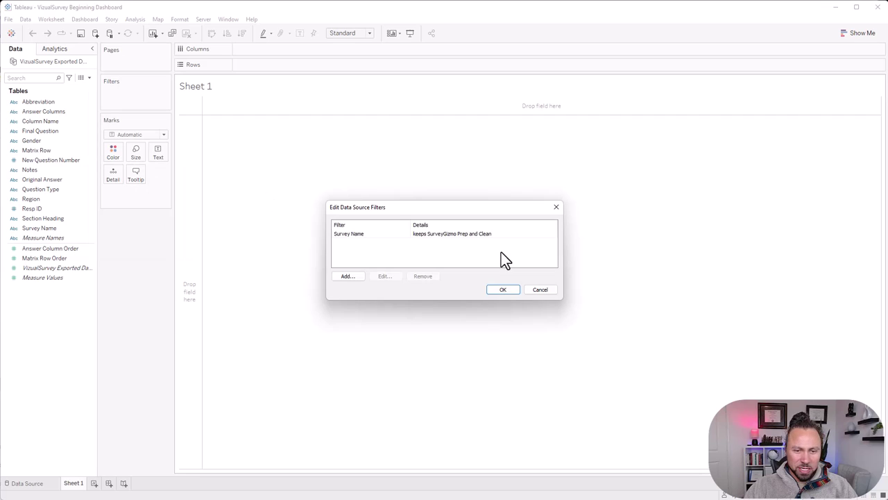
double_click(461, 236)
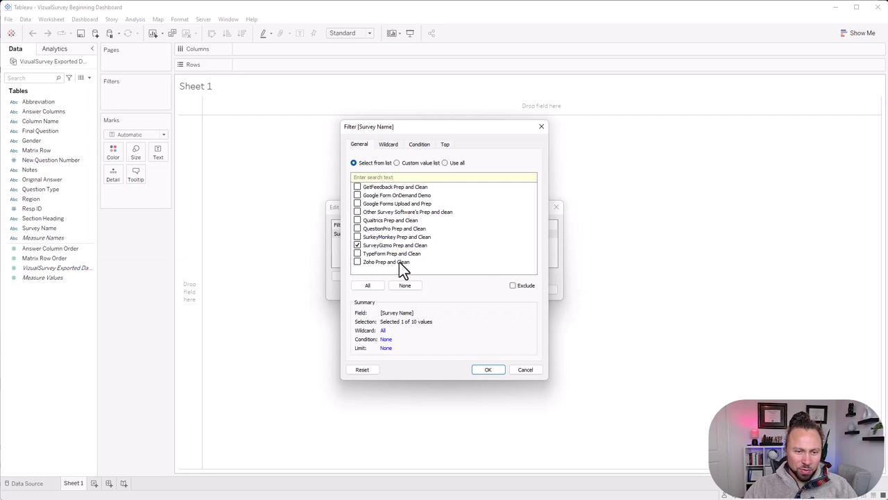
click(513, 372)
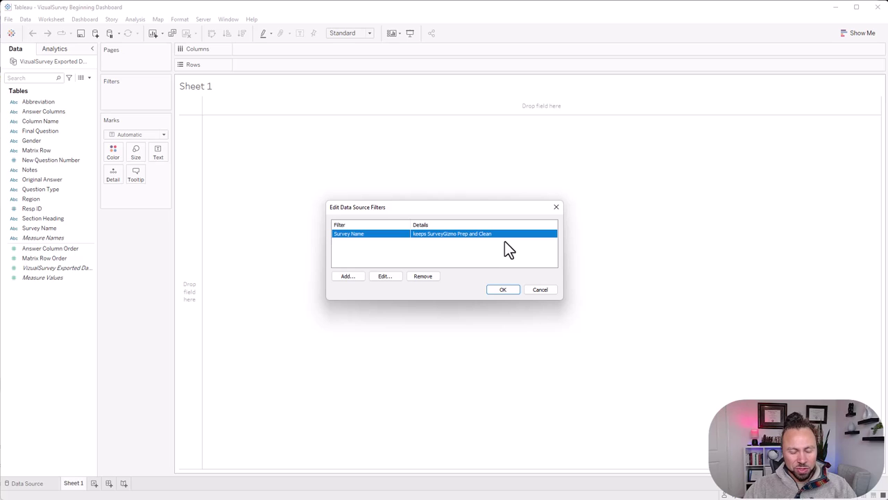
click(501, 289)
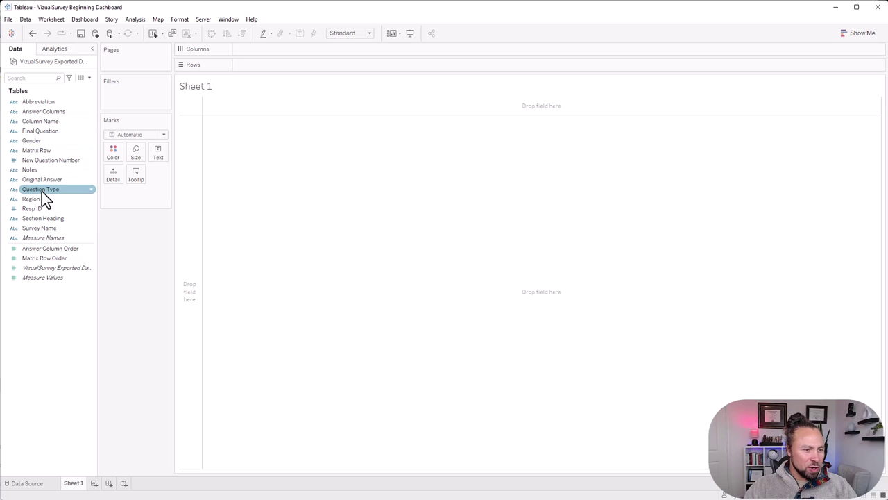
- List Question Type, Final Question and Abbreviation as rows, widening the Final Question column to show the full question text
drag(41, 192, 268, 69)
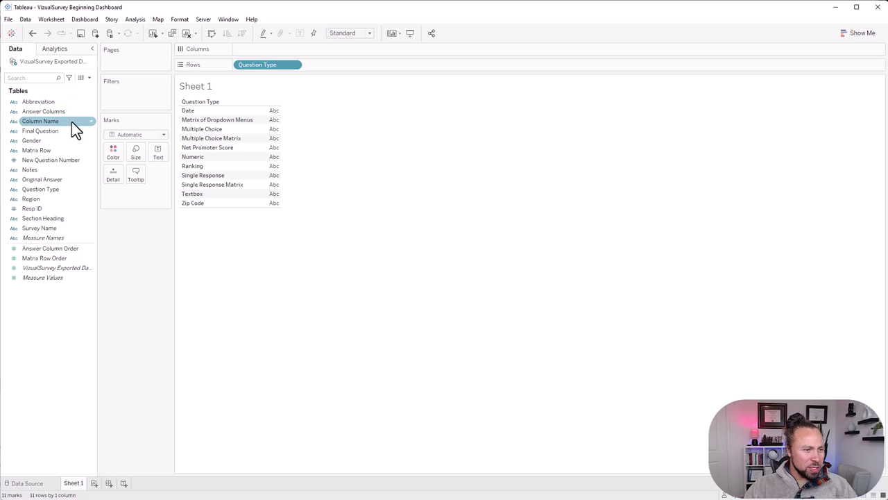
drag(47, 132, 331, 69)
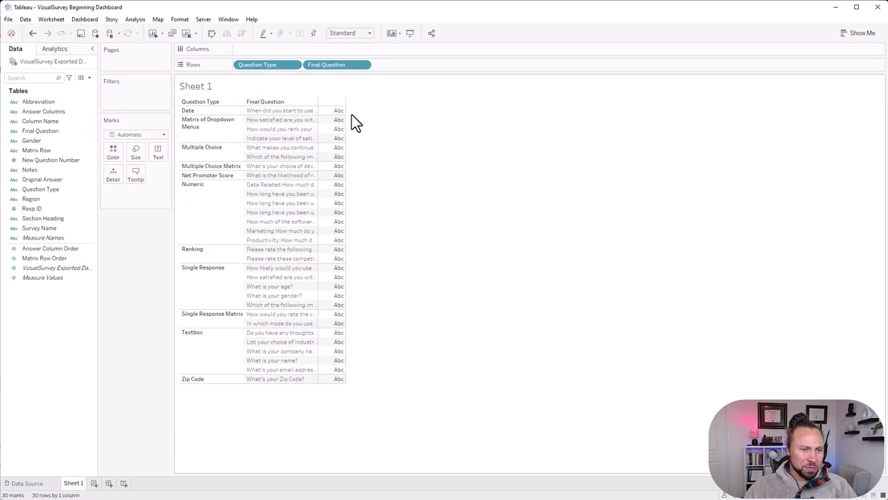
drag(318, 129, 482, 139)
click(66, 114)
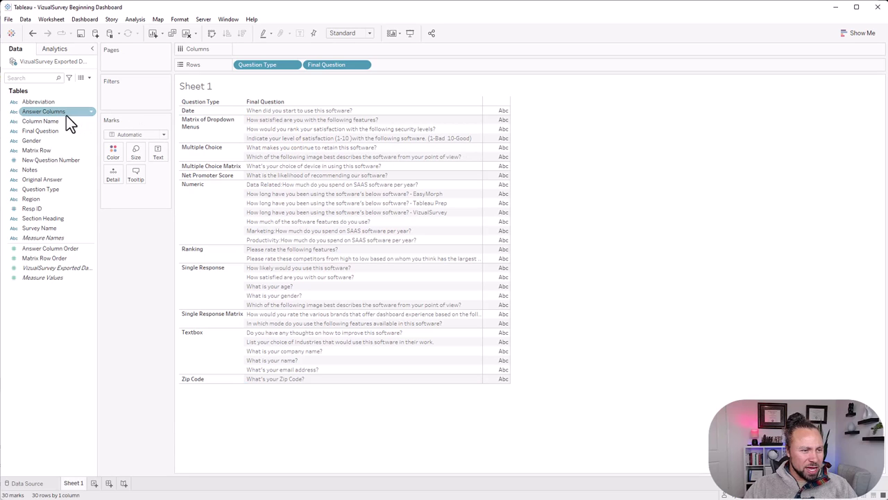
click(29, 103)
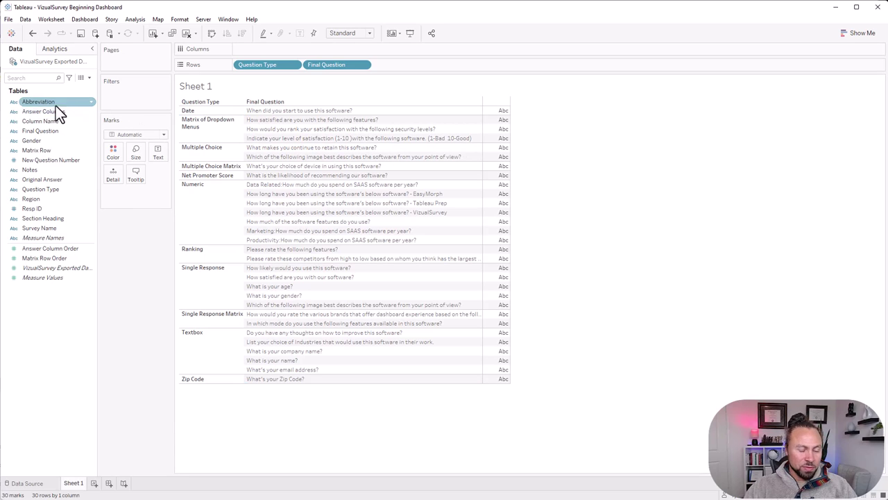
drag(52, 106, 409, 70)
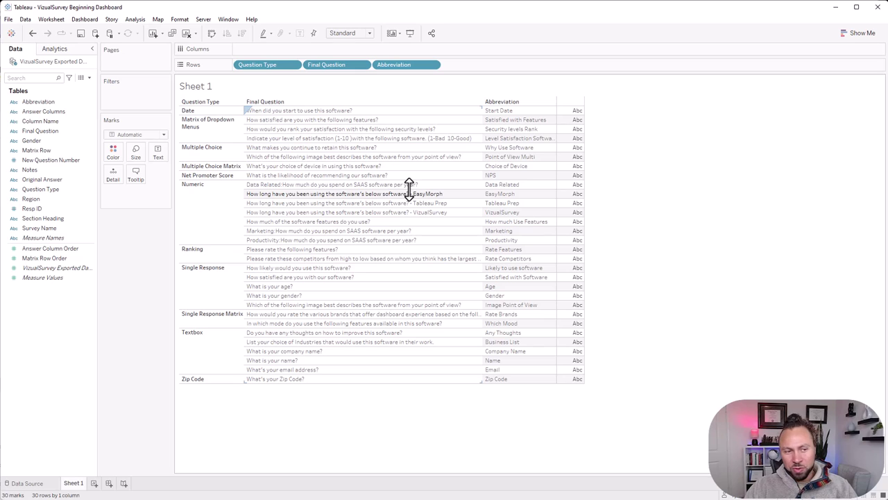
- Keep only the Multiple Choice question type and remove Question Type and Final Question from the rows
right_click(217, 149)
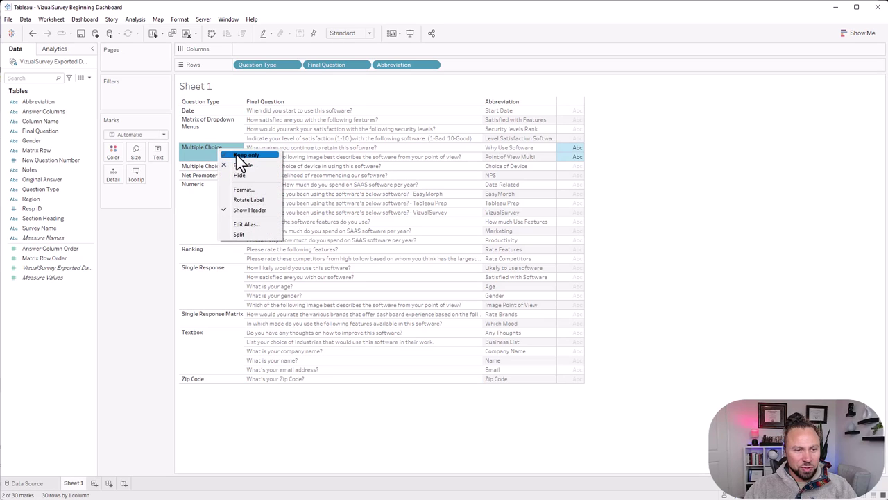
click(233, 156)
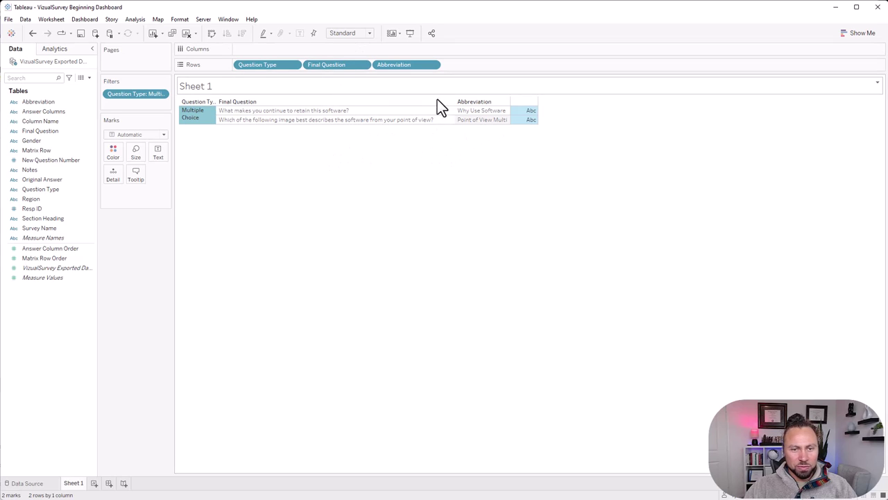
drag(350, 64, 134, 261)
drag(278, 65, 70, 288)
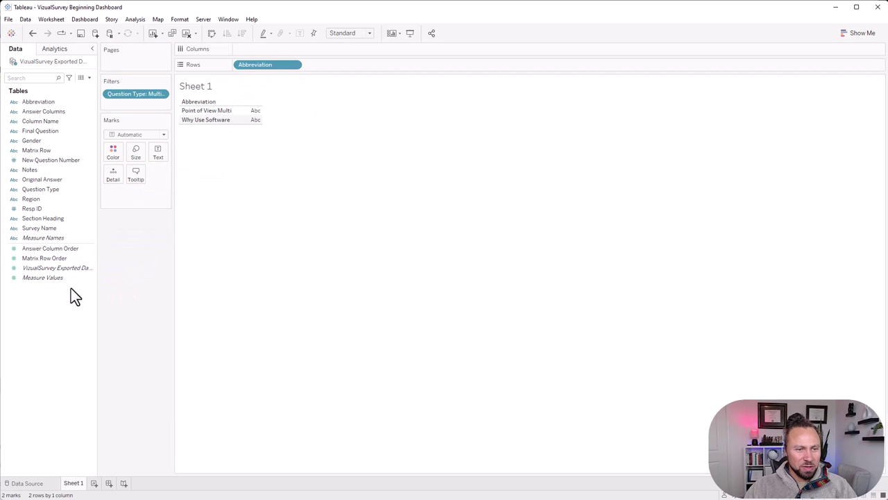
- Add Answer Columns to the rows after Abbreviation and exclude the Null answers
click(73, 111)
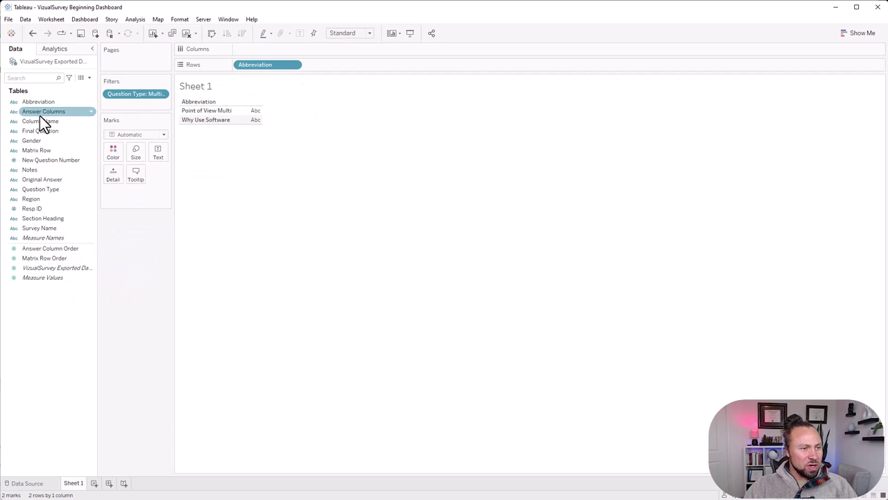
drag(40, 116, 342, 68)
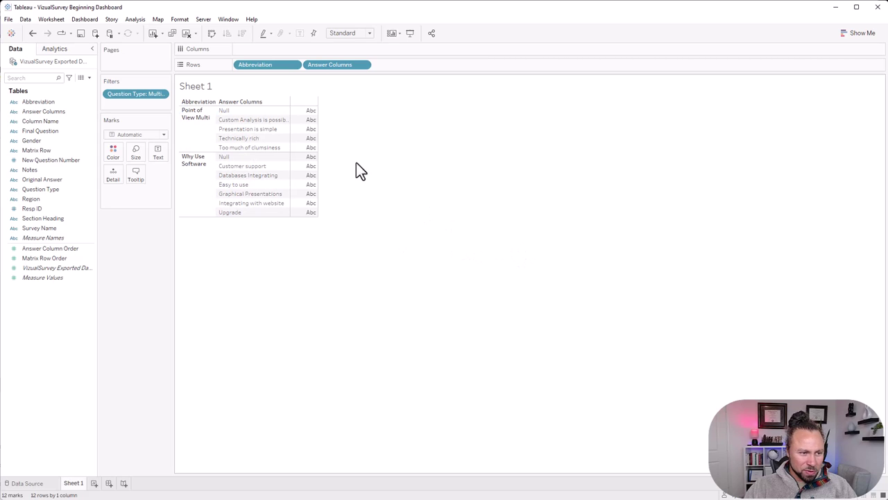
click(272, 111)
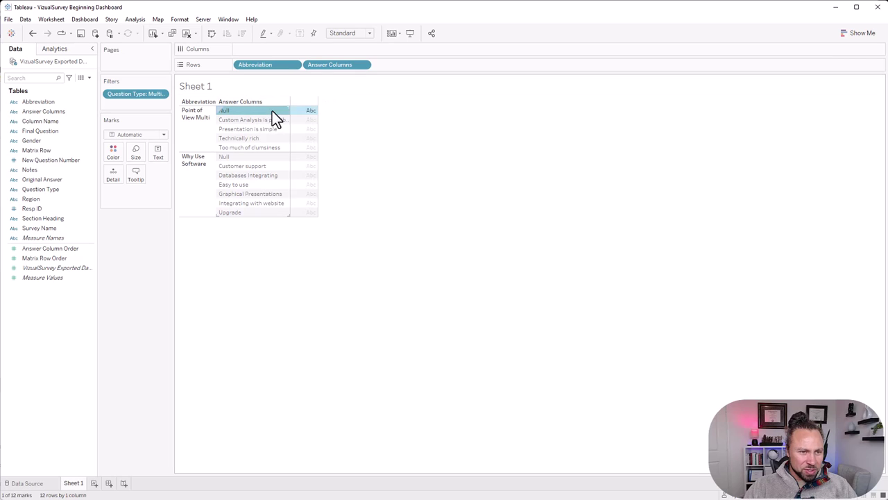
right_click(272, 111)
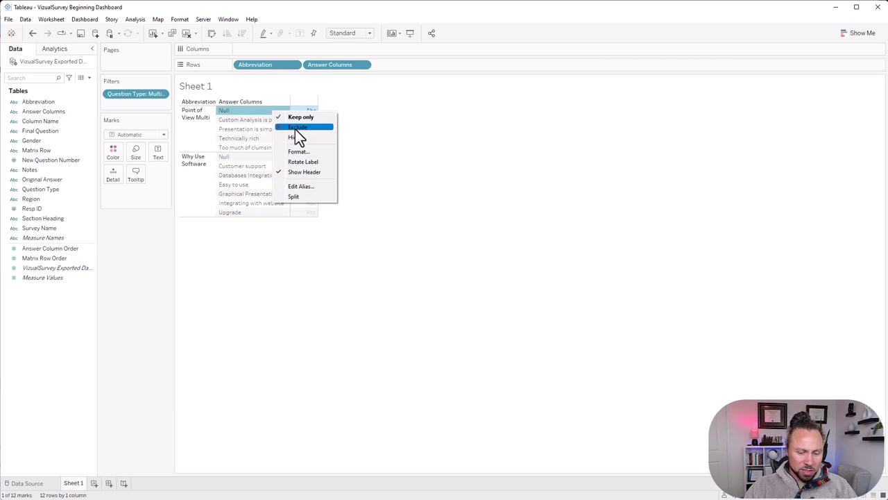
click(297, 127)
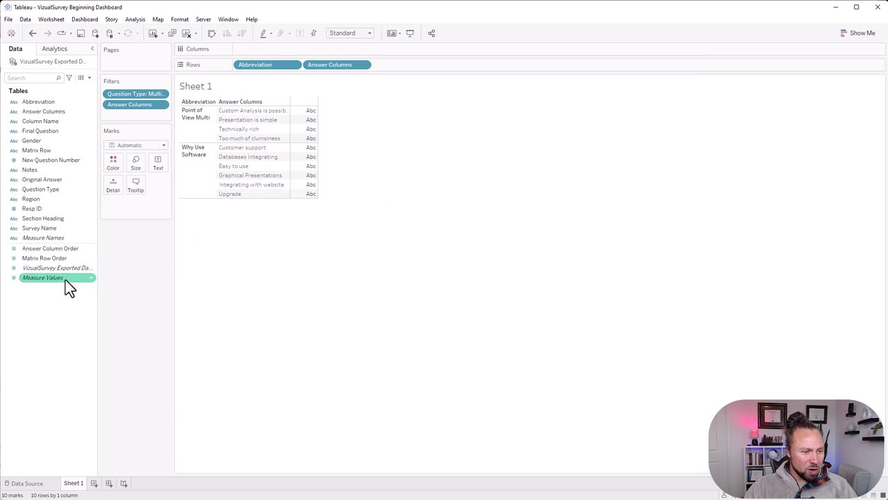
- Show the count of VizualSurvey Exported Data records for each answer in the table
drag(47, 270, 301, 138)
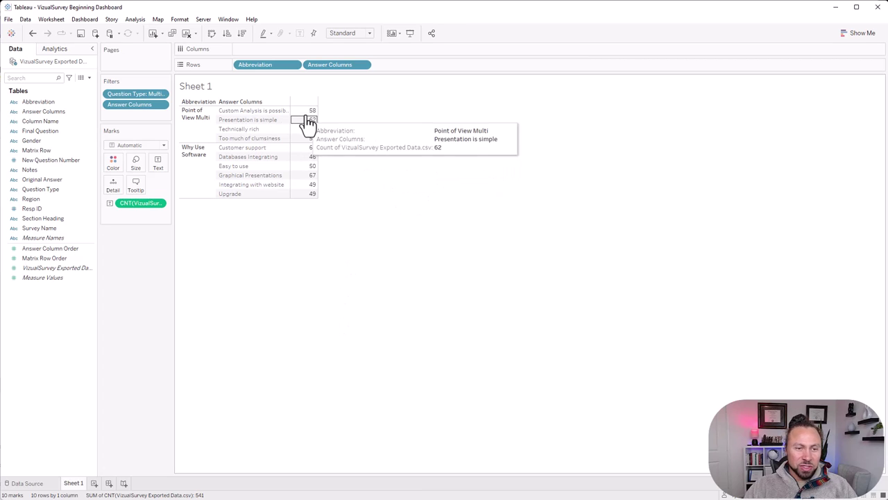
mouse_move(317, 154)
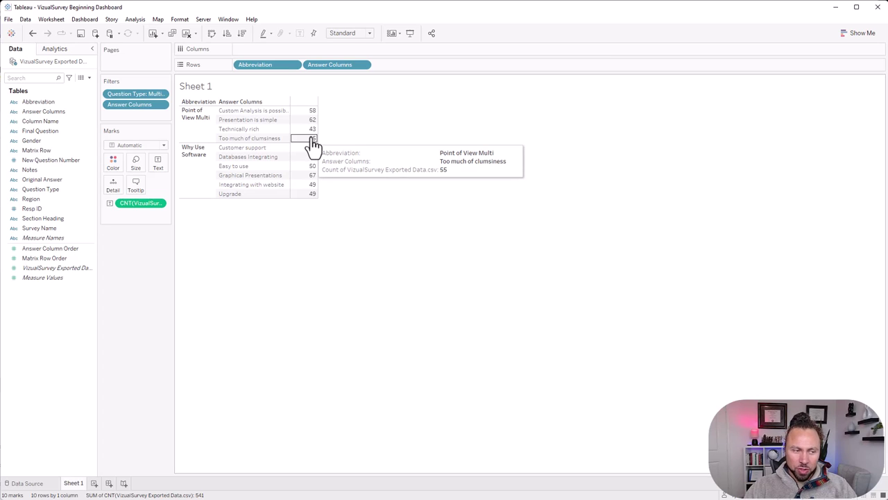
- Create a calculated field named Respondents with the formula COUNTD([Resp ID])
click(89, 77)
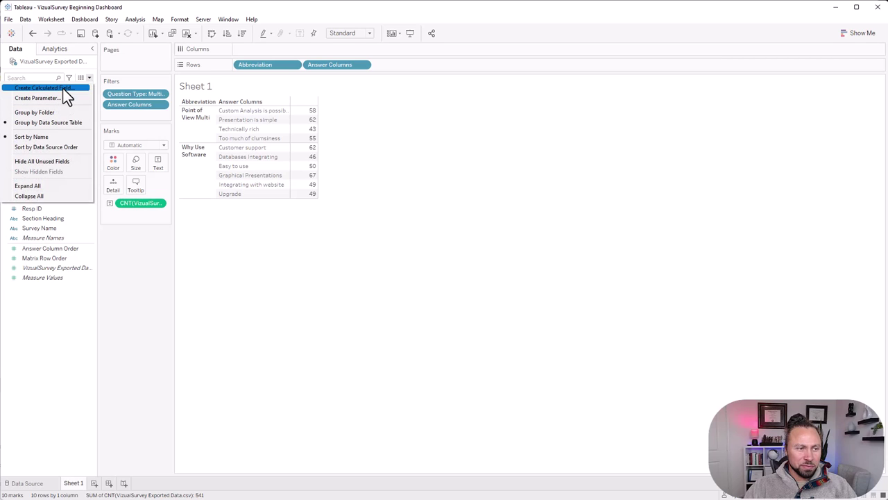
click(63, 88)
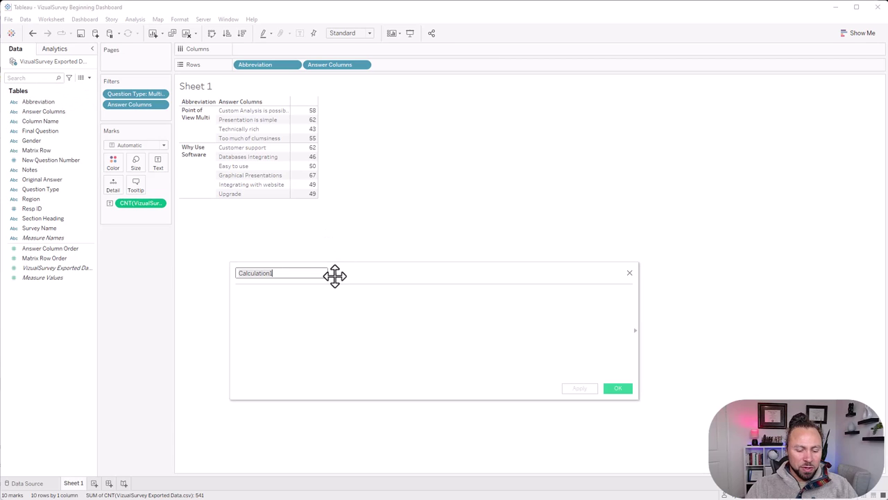
text(Respon)
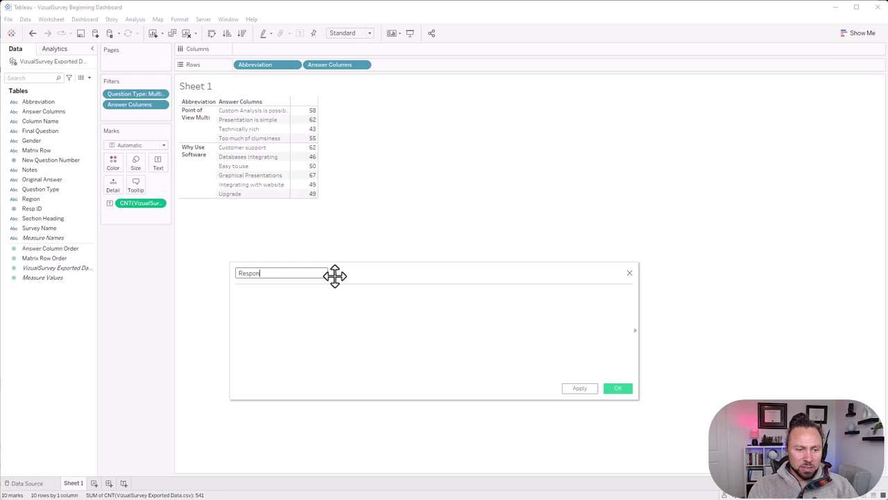
text(dents)
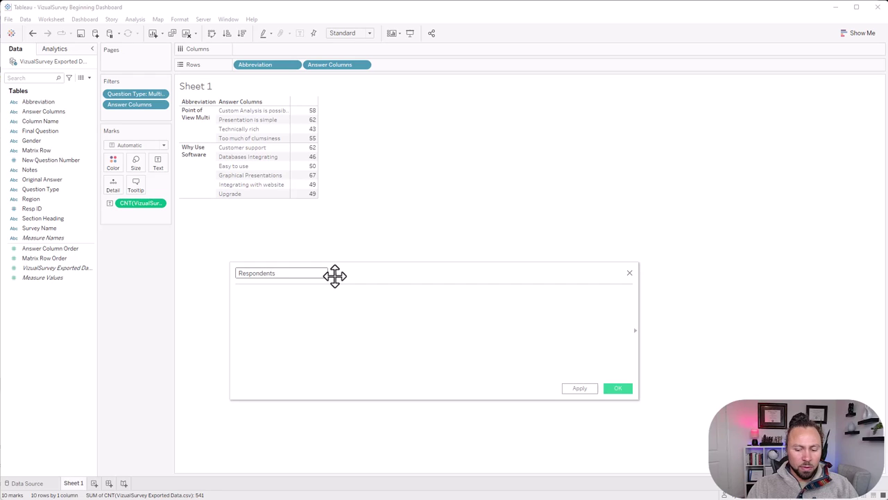
click(361, 309)
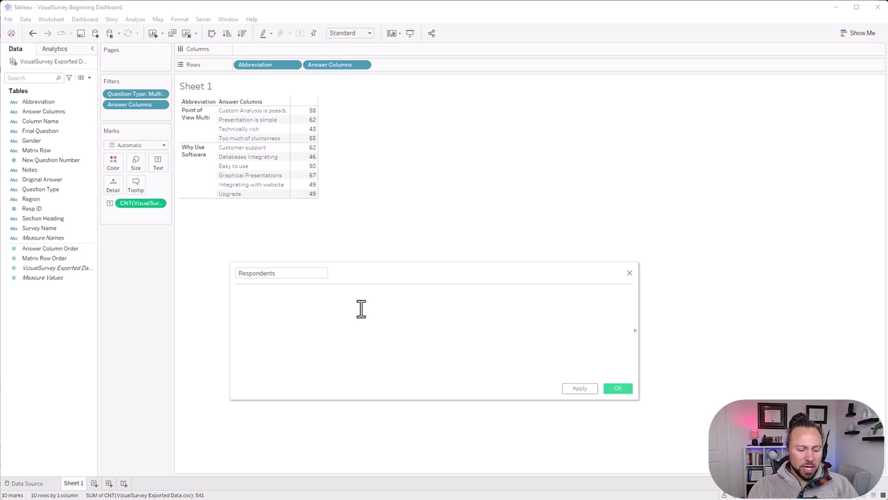
text(countd)
key(Return)
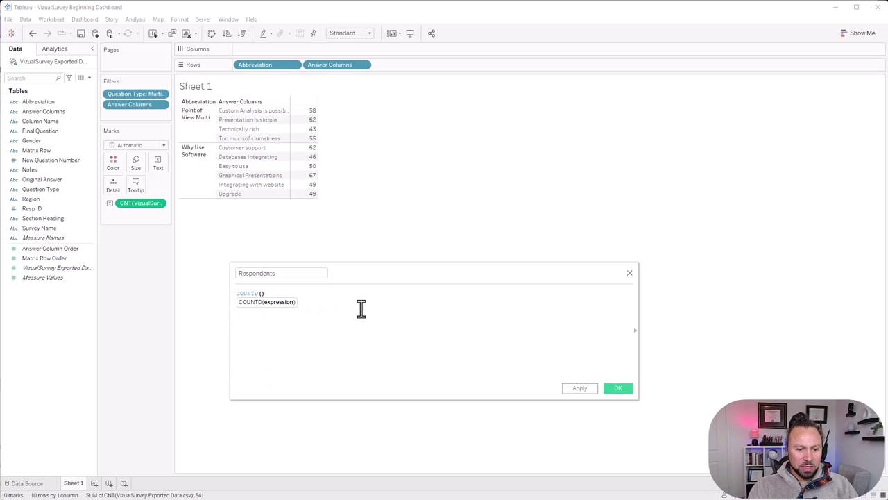
text(resp)
key(Return)
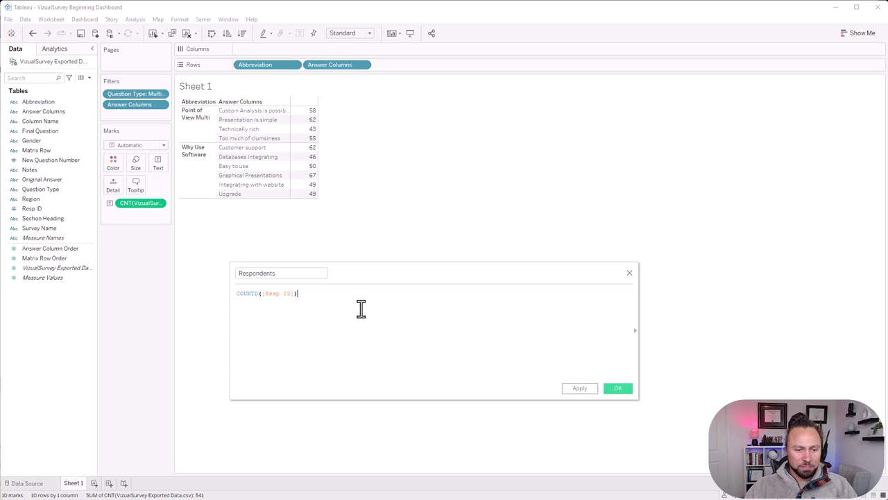
click(610, 388)
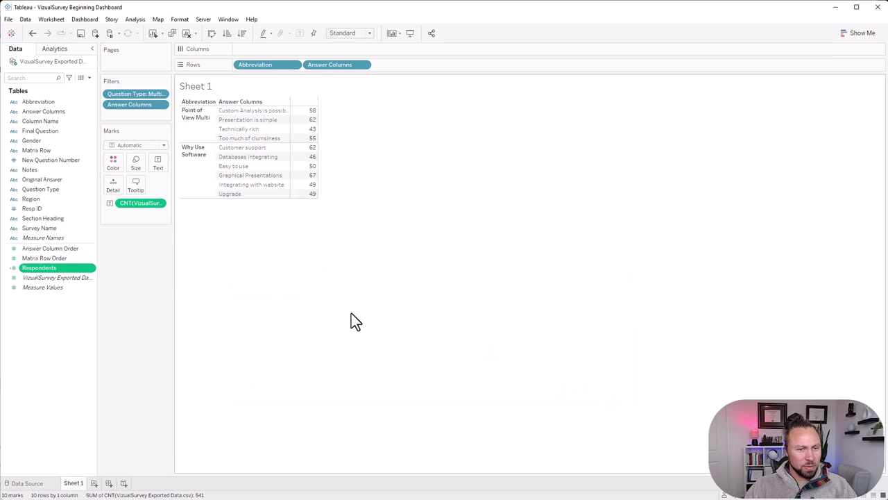
- Add the Respondents measure to the table beside the record count
drag(43, 271, 317, 168)
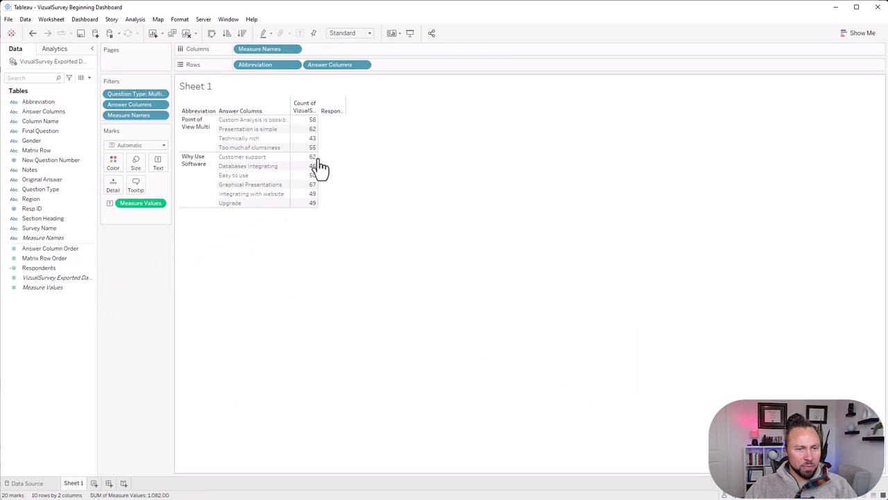
mouse_move(317, 198)
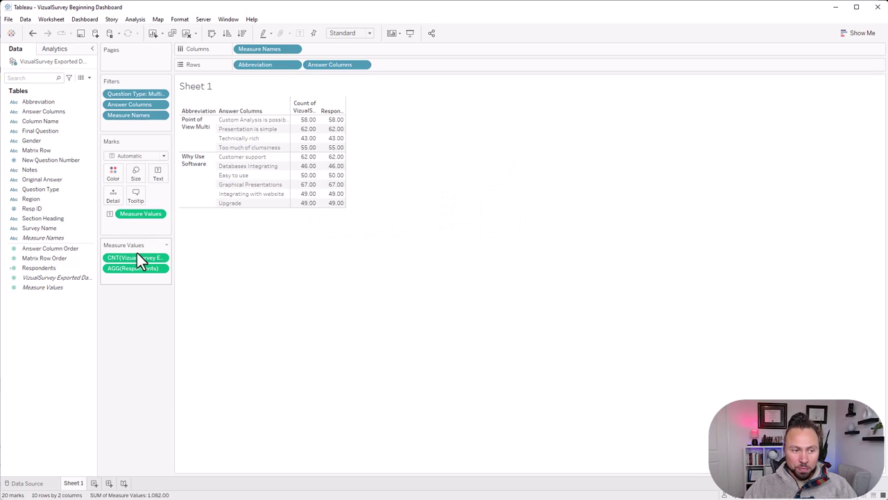
- Show the record count as a Percent of Total and check the sum of that column across all answers
drag(178, 262, 228, 259)
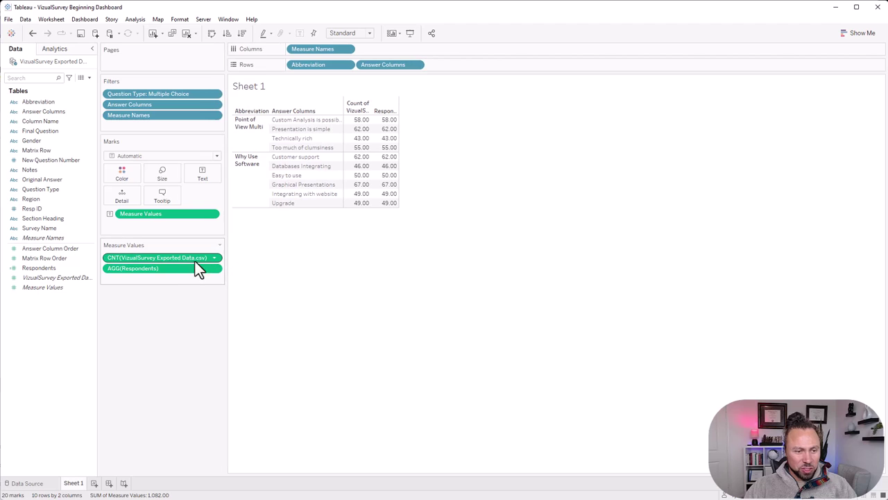
click(210, 258)
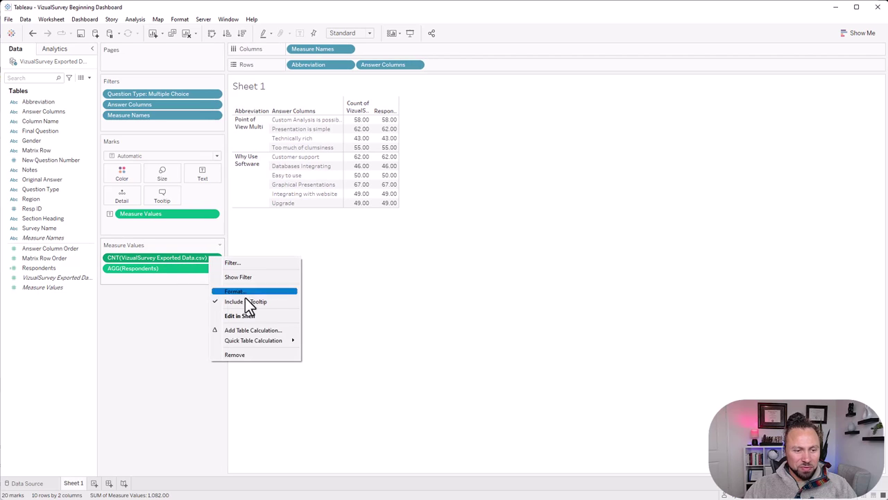
mouse_move(267, 341)
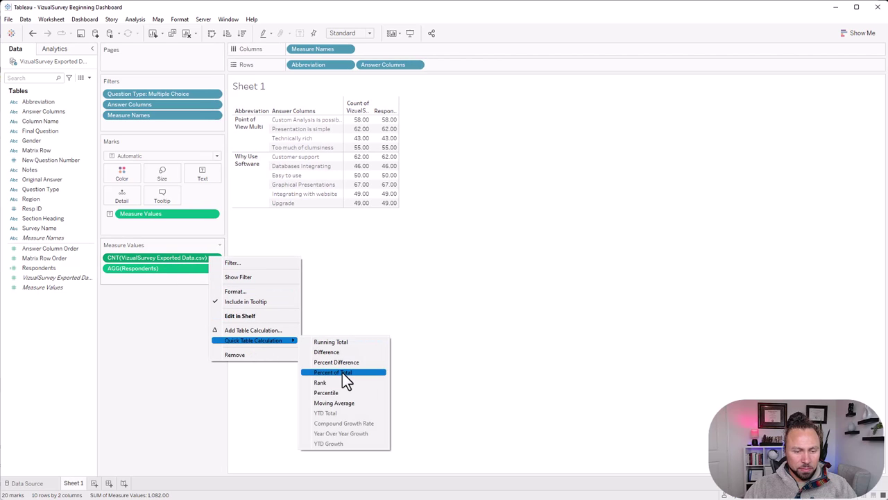
click(342, 372)
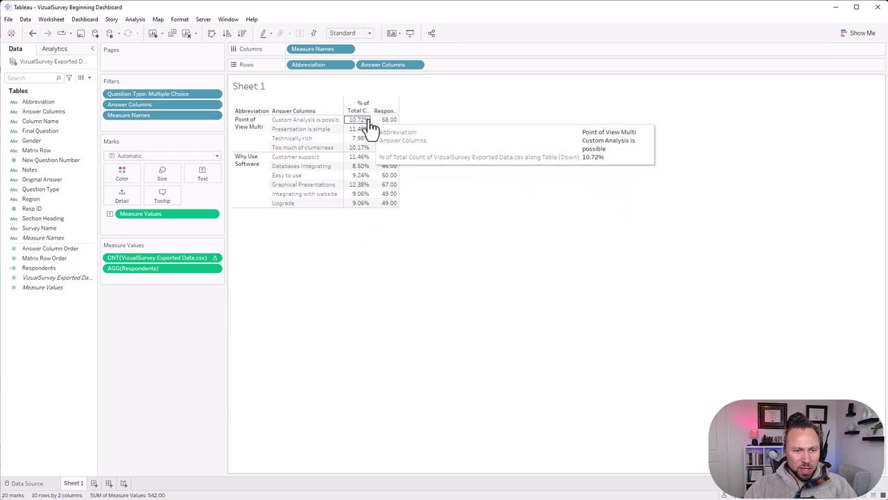
drag(361, 120, 363, 213)
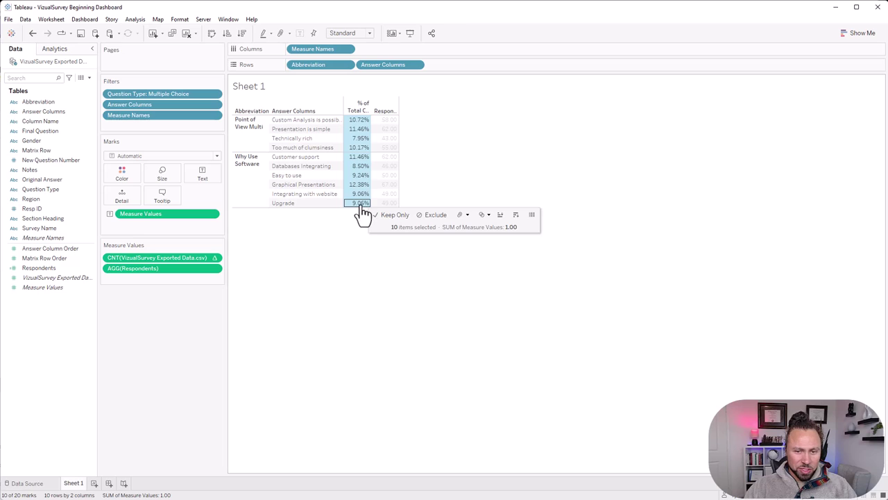
click(443, 154)
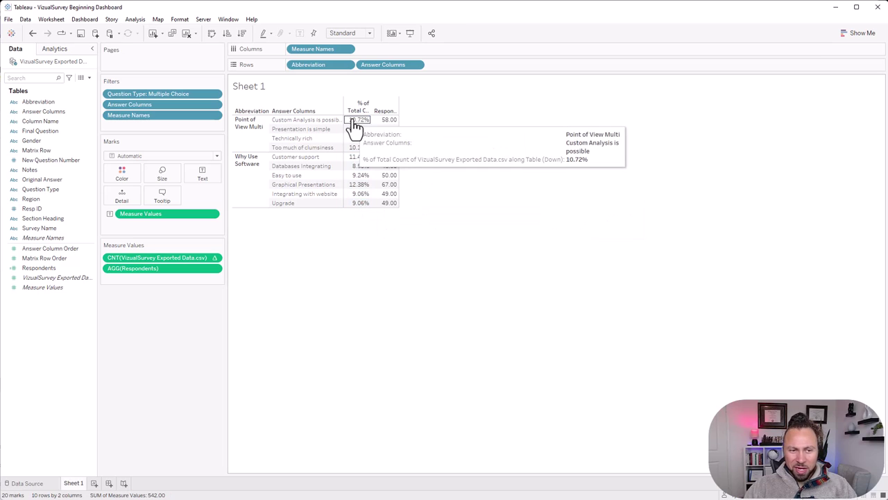
- Compute the record count's percent of total along Pane (Down) and check the sum for Point of View Multi
click(215, 258)
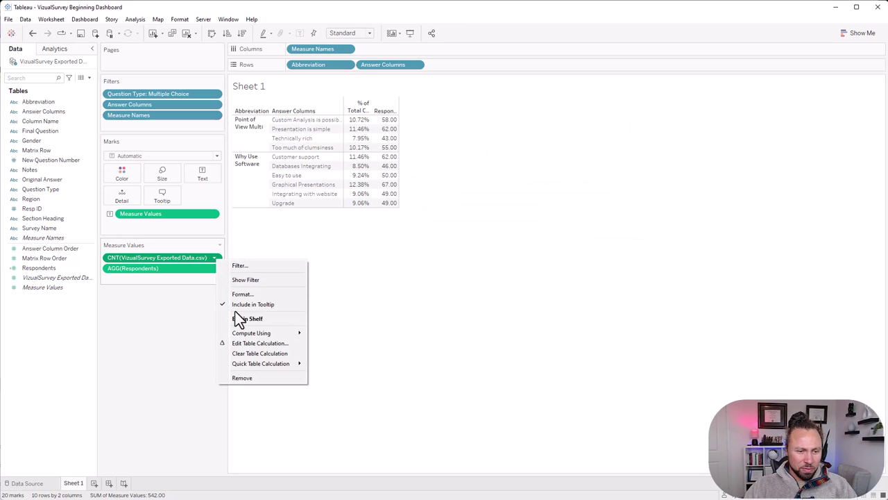
mouse_move(253, 333)
click(337, 365)
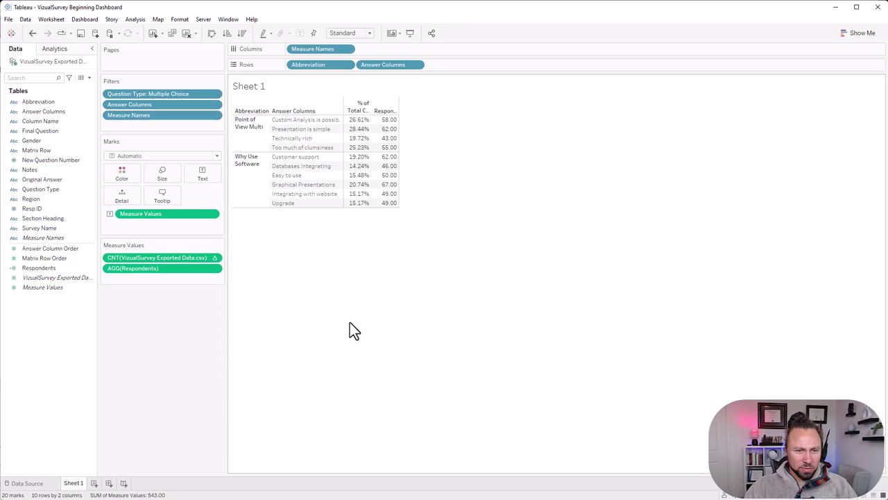
drag(350, 116, 367, 150)
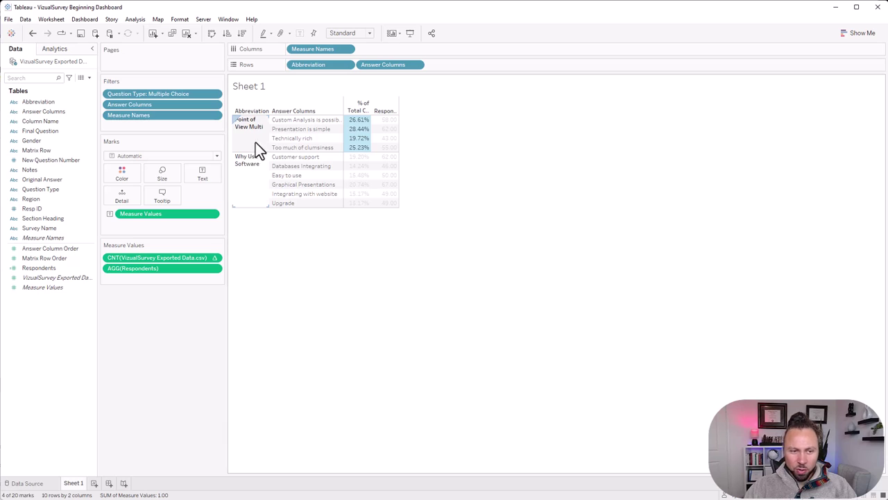
click(482, 143)
- Show Respondents as a Percent of Total computed along Pane (Down)
right_click(141, 270)
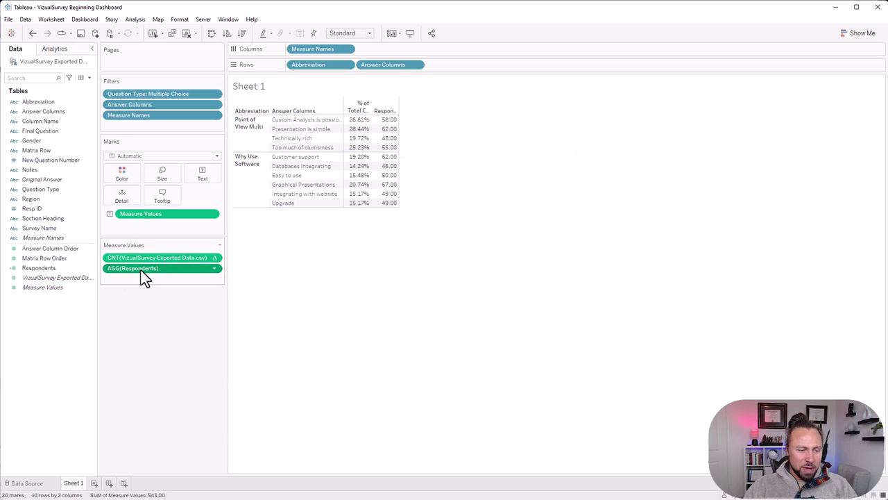
mouse_move(196, 351)
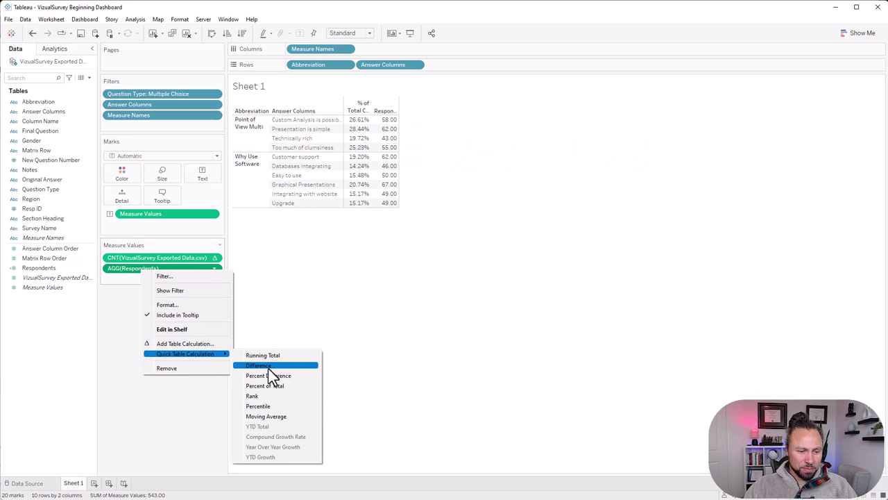
click(271, 384)
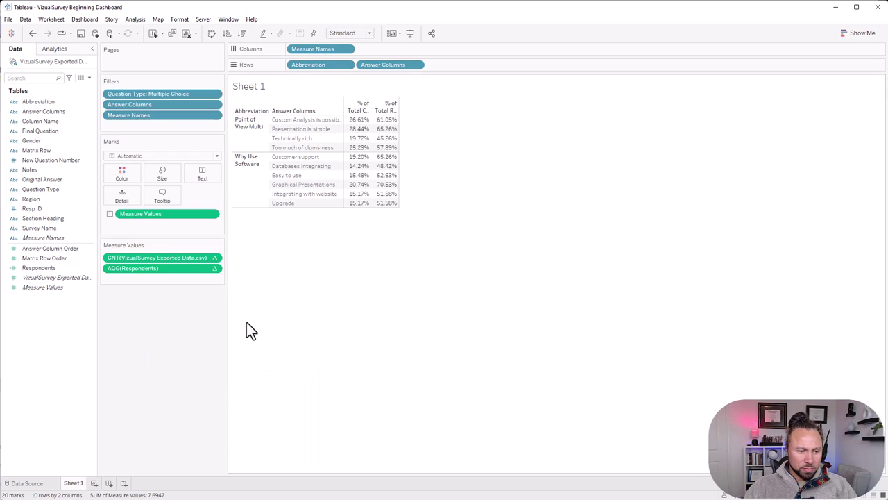
right_click(203, 270)
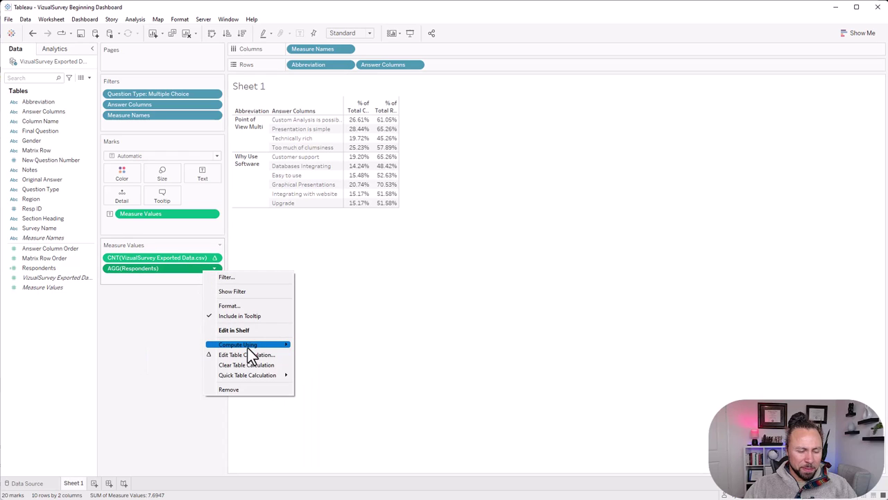
mouse_move(256, 346)
click(352, 369)
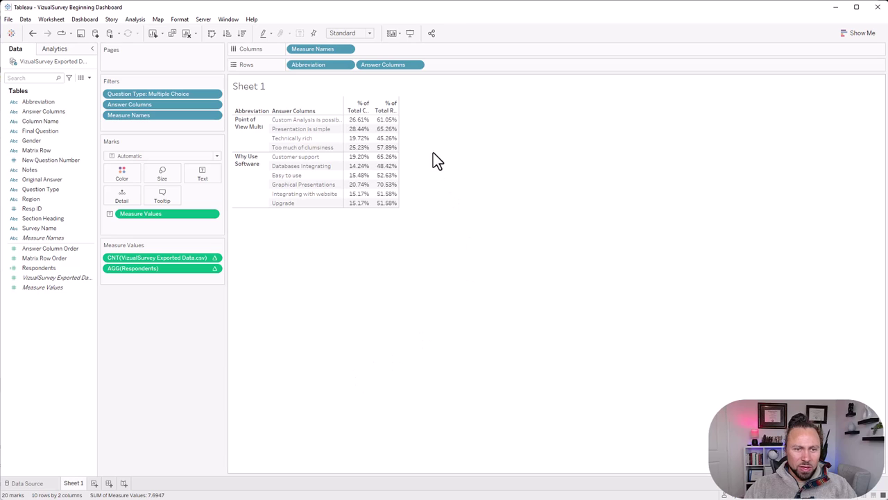
- Compare the record count percentages with the Respondents percentages for the Point of View Multi answers
mouse_move(358, 141)
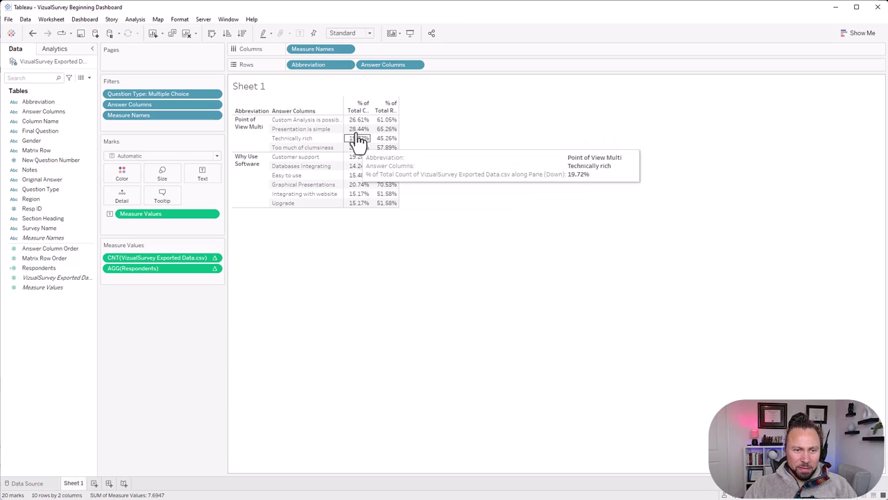
mouse_move(362, 126)
drag(362, 126, 364, 154)
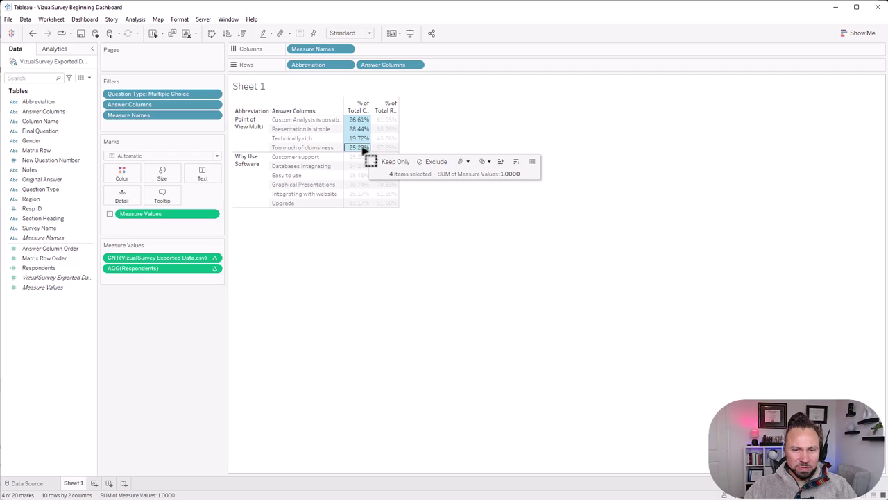
click(416, 128)
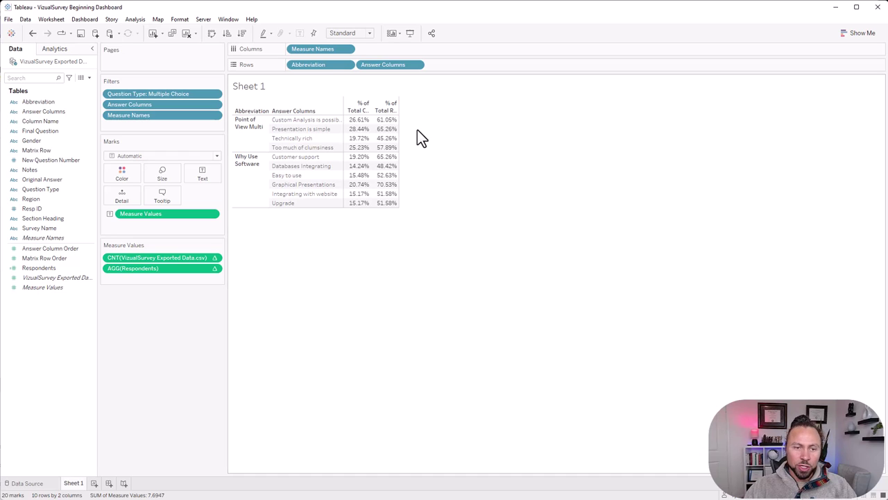
mouse_move(392, 127)
drag(392, 127, 396, 154)
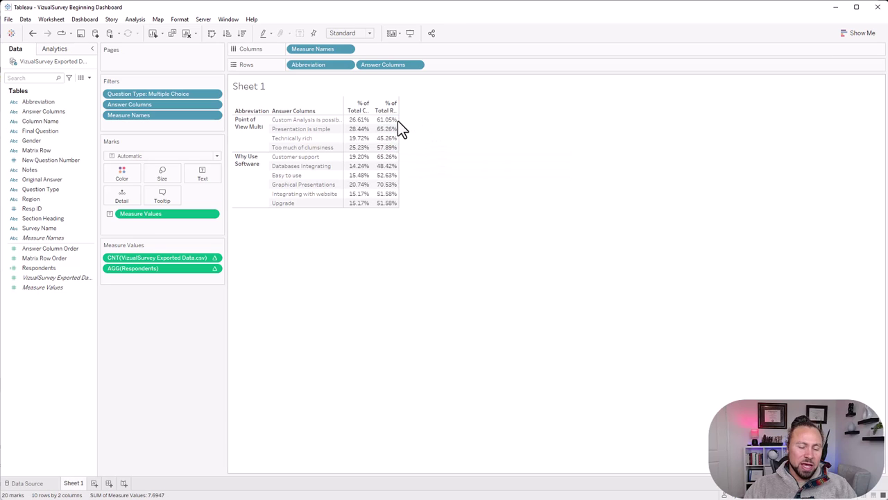
mouse_move(393, 130)
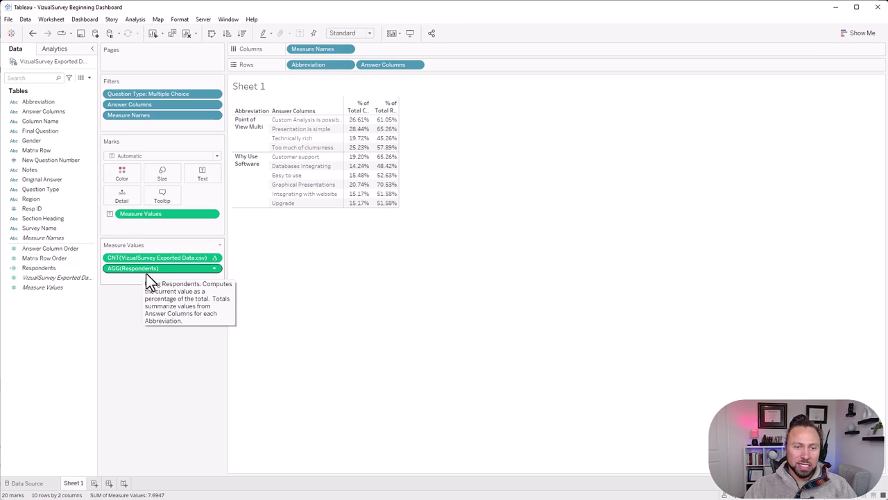
- Remove the record count from the table and widen the Answer Columns column to fit the full answer text
mouse_move(151, 258)
drag(151, 259, 166, 338)
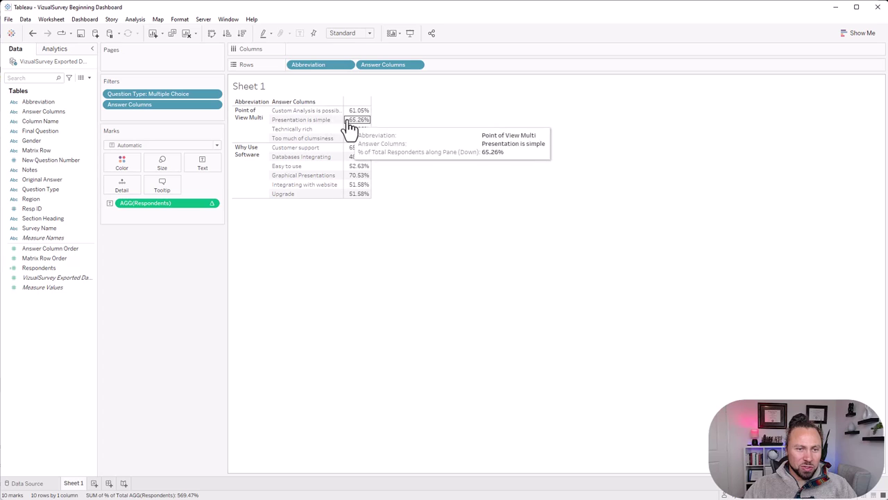
drag(342, 114, 389, 121)
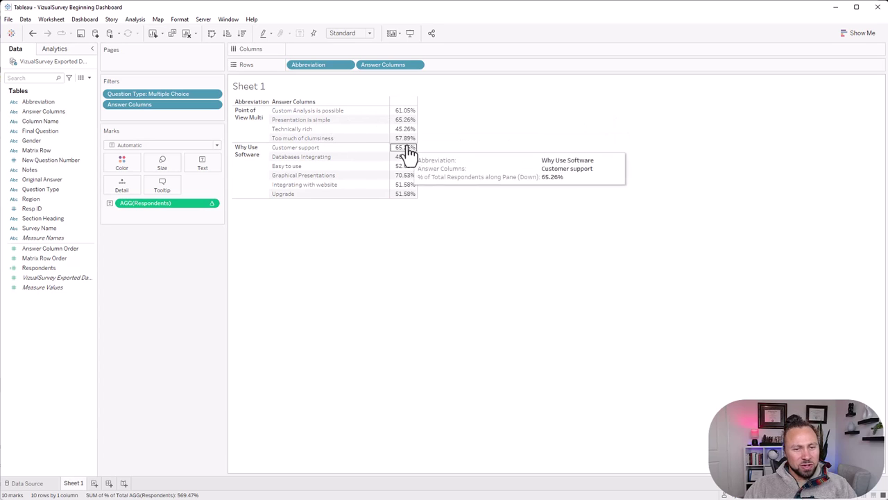
mouse_move(417, 184)
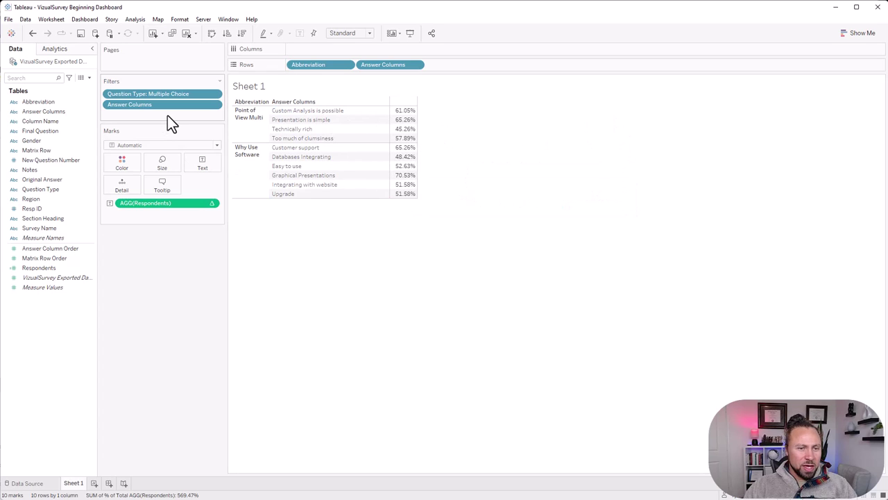
- Show an Abbreviation filter restricted to only relevant values and displayed as a single value list
right_click(44, 105)
click(86, 122)
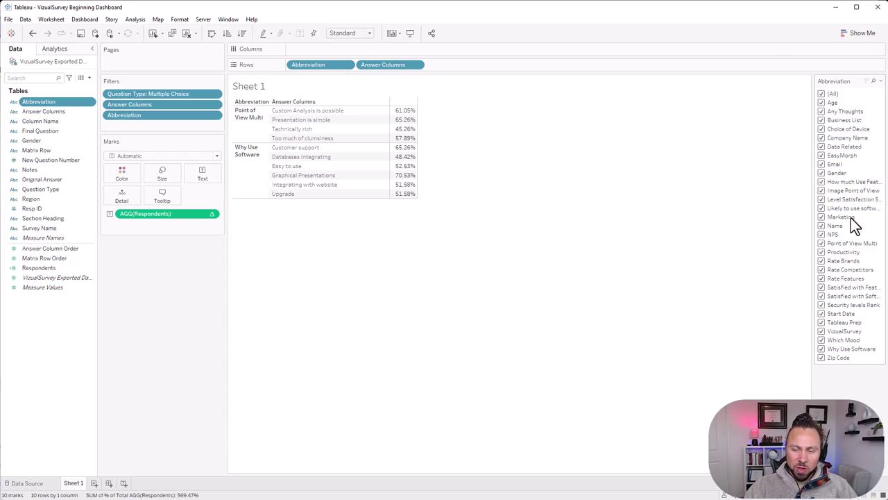
click(880, 81)
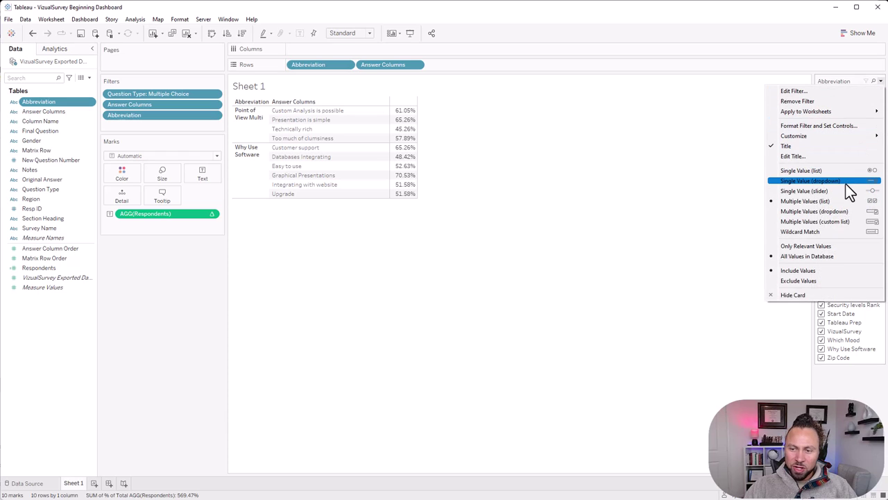
click(807, 246)
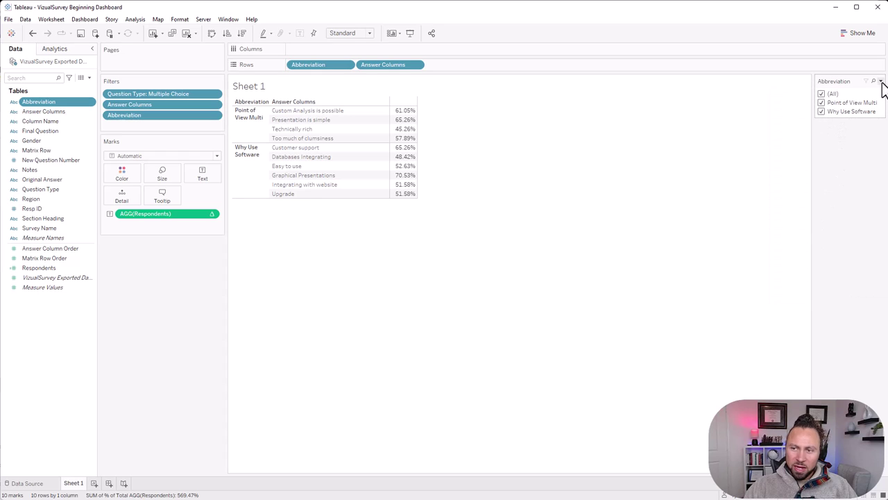
click(880, 82)
click(857, 171)
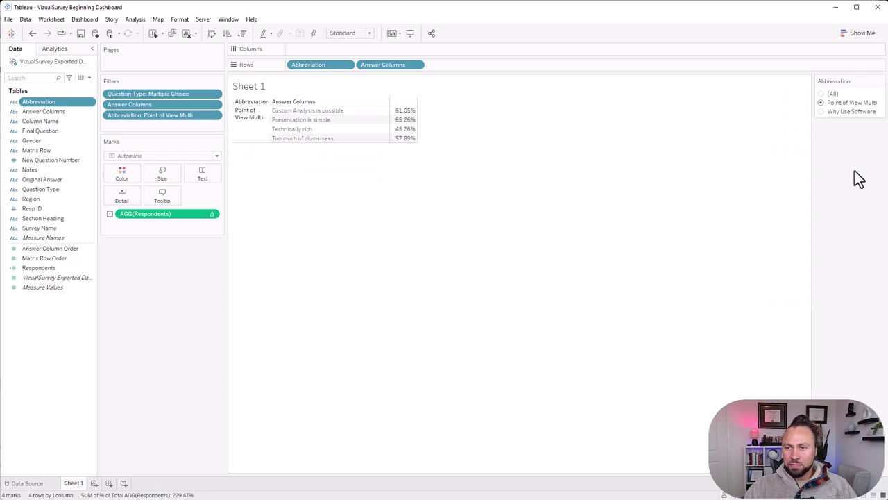
- Test the Abbreviation filter by switching between Why Use Software and Point of View Multi, ending on Point of View Multi
click(821, 112)
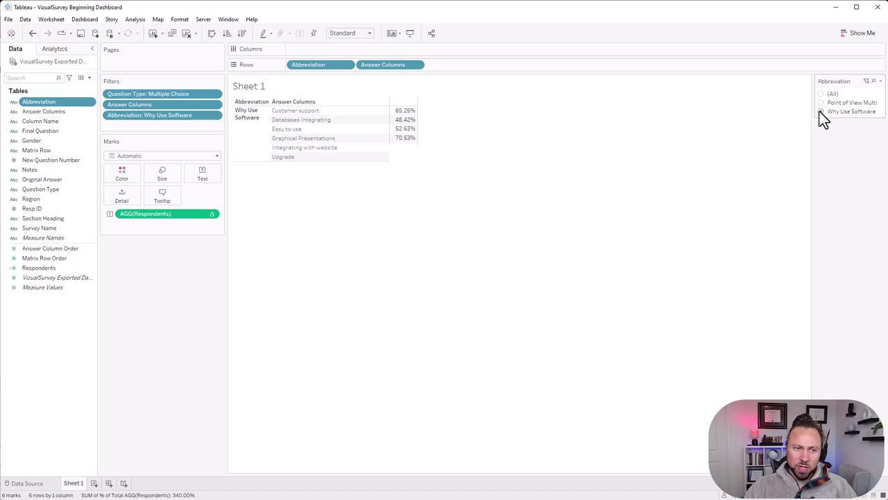
click(821, 103)
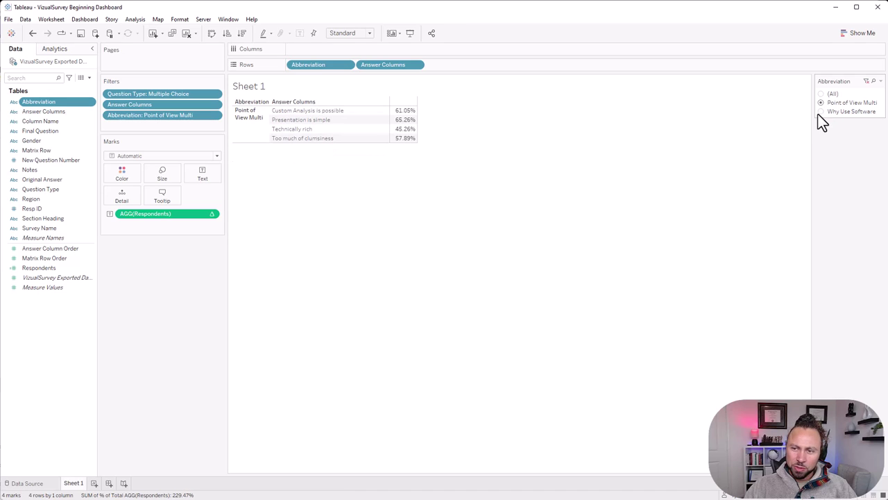
click(821, 112)
click(820, 103)
- Rename the worksheet as Data Table
double_click(81, 486)
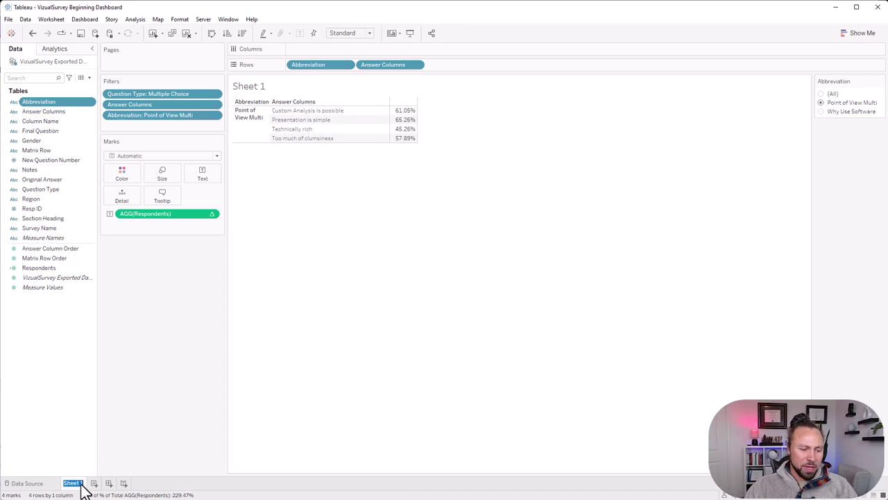
text(Data)
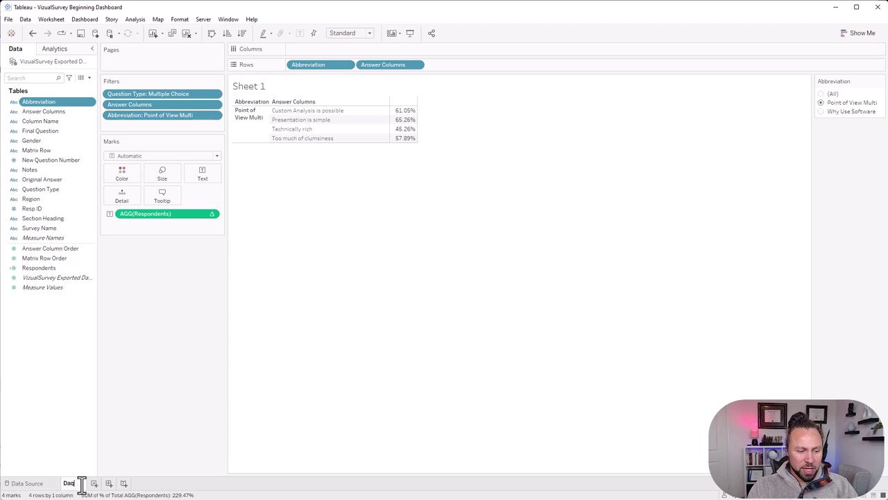
text( Table)
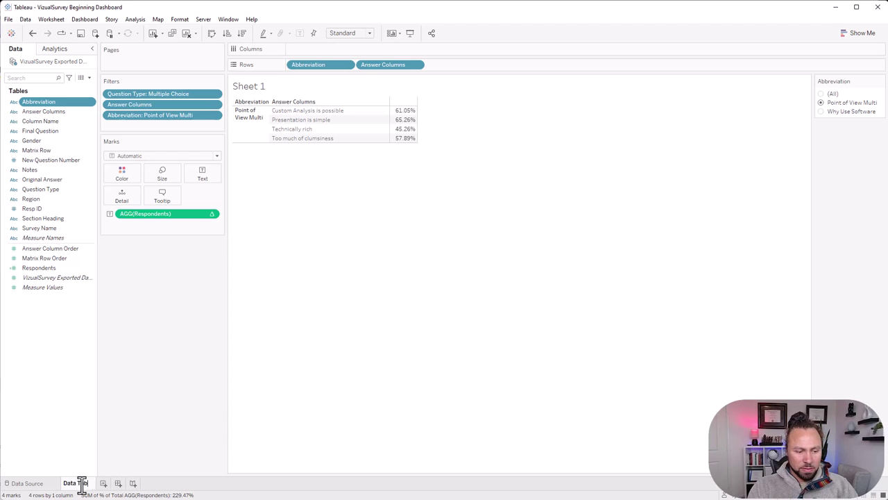
click(122, 437)
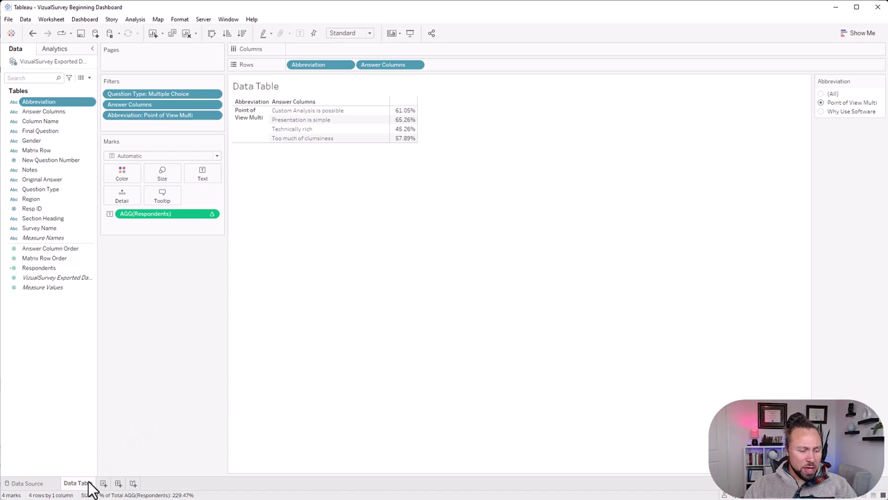
- Duplicate the Data Table worksheet
mouse_move(88, 485)
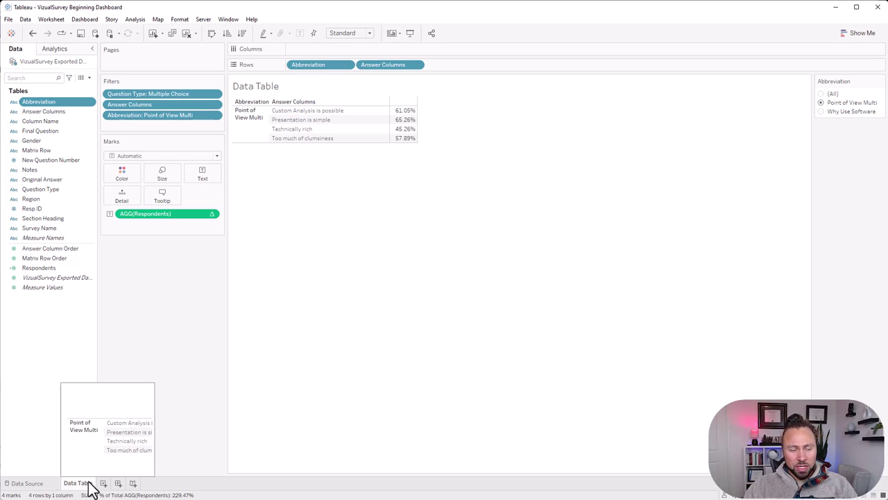
right_click(89, 485)
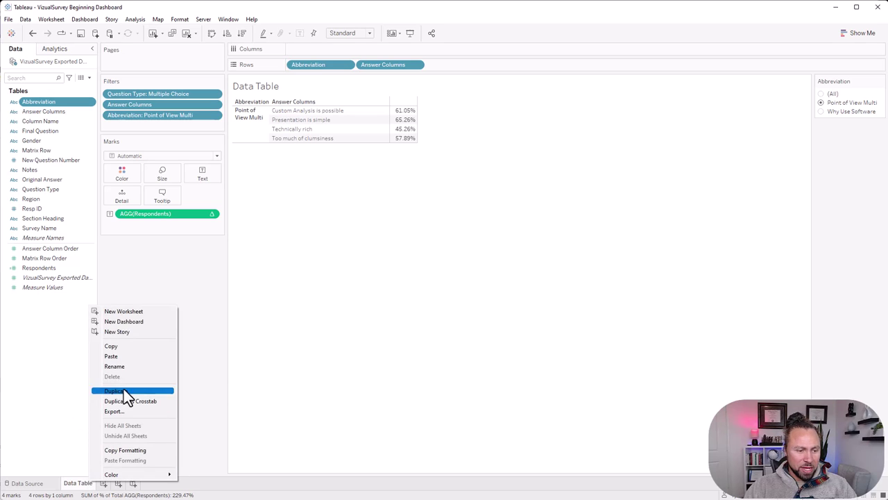
click(125, 392)
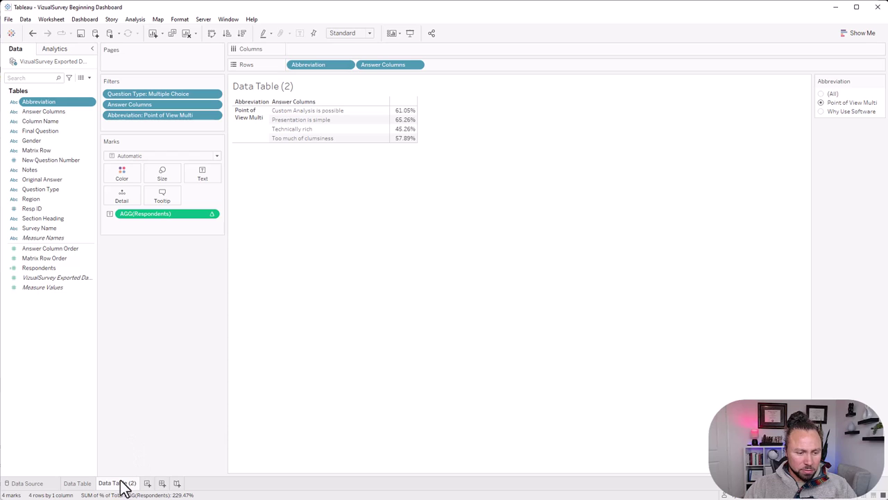
- Rename the duplicated worksheet as Bar Chart and remove the Abbreviation field from its rows
double_click(117, 485)
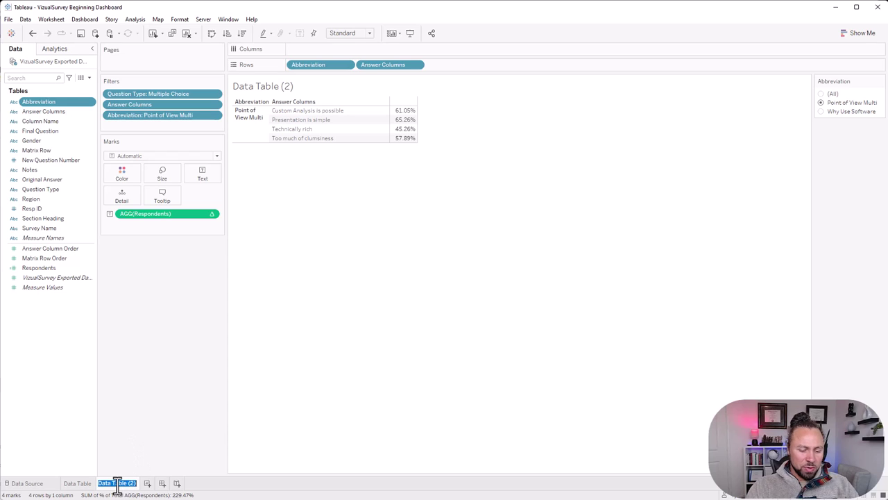
text(Bar Chart)
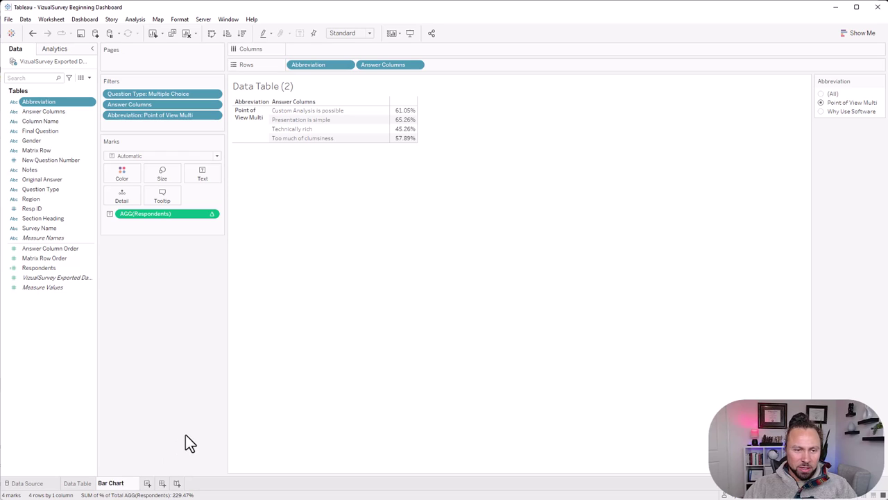
key(Return)
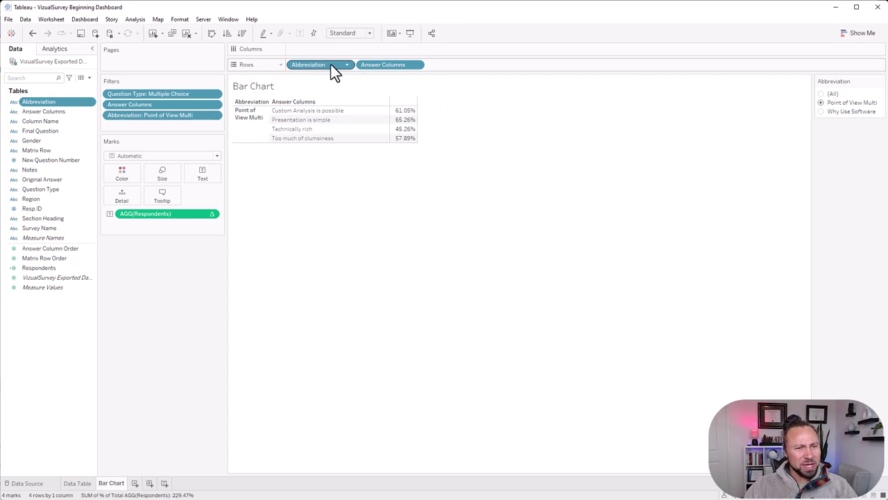
drag(332, 63, 166, 288)
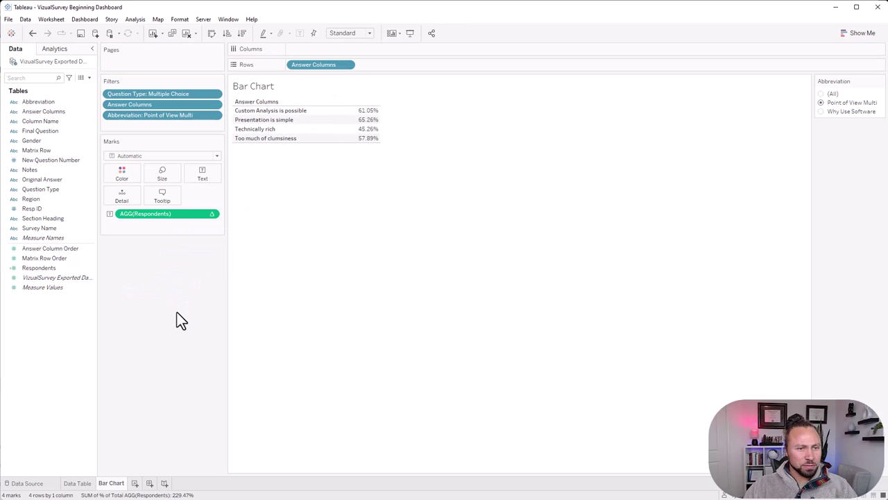
- Replace the sheet name in the worksheet title with the Abbreviation field
double_click(268, 85)
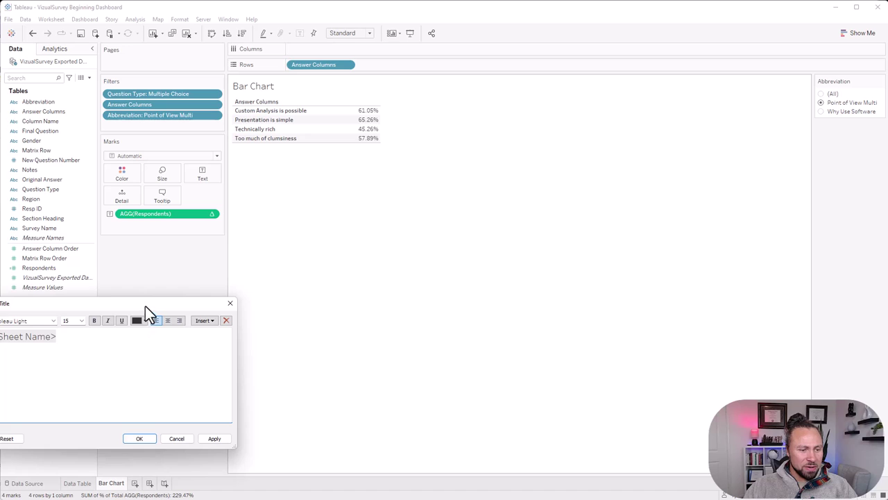
drag(146, 305, 382, 270)
click(441, 286)
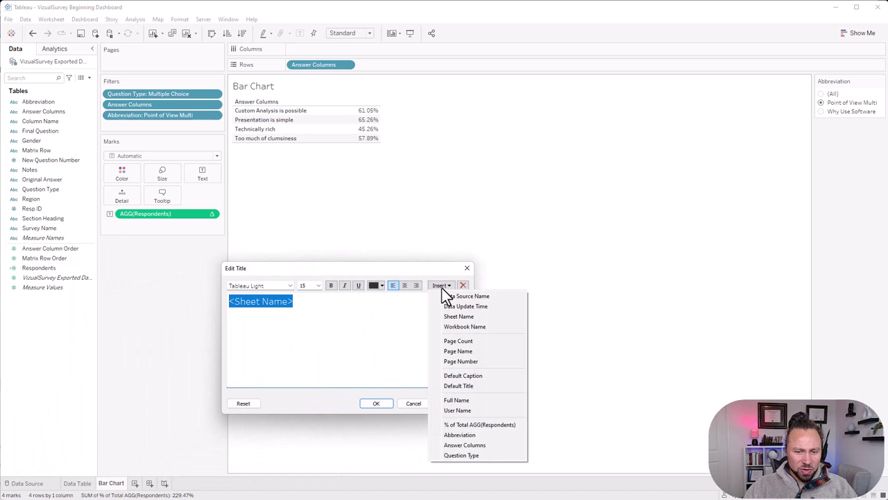
click(477, 434)
click(451, 403)
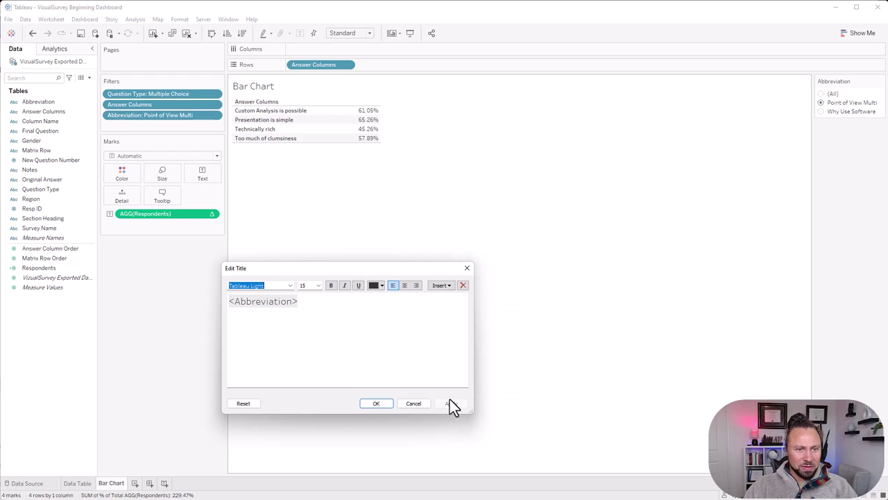
click(381, 405)
- Test the dynamic title by switching the Abbreviation filter between its two questions, ending on Why Use Software
click(821, 112)
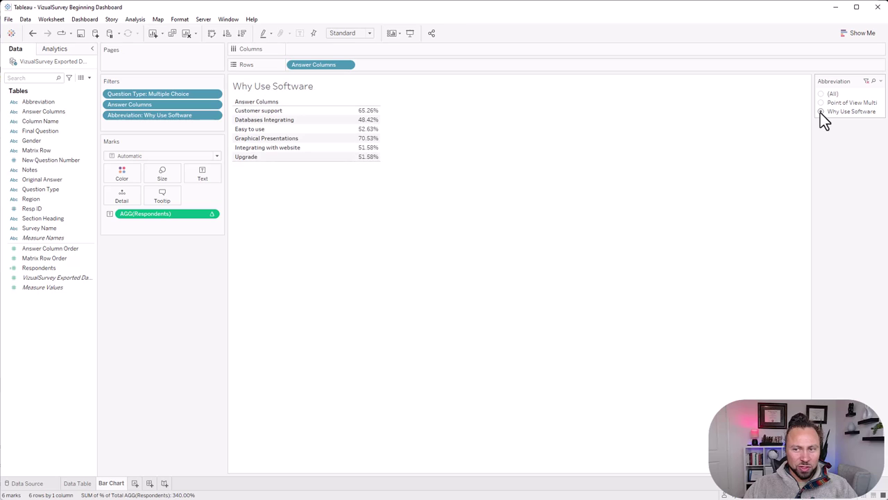
click(821, 103)
click(821, 111)
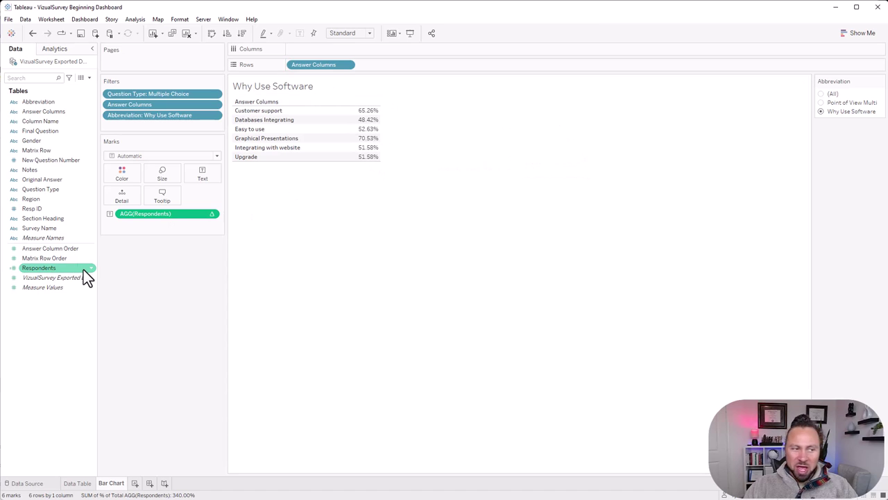
- Add Final Question to the tooltip, make ATTR(Final Question) the worksheet title, and check it with both Abbreviation filter questions
drag(49, 131, 150, 208)
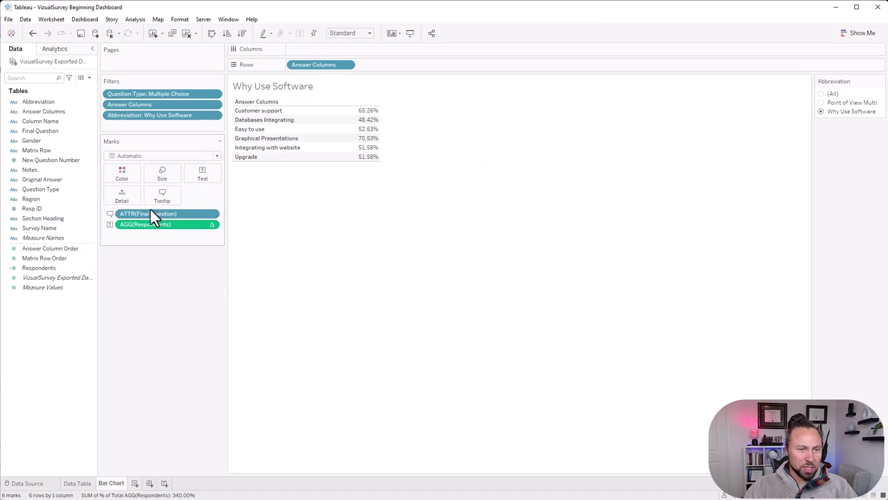
double_click(321, 86)
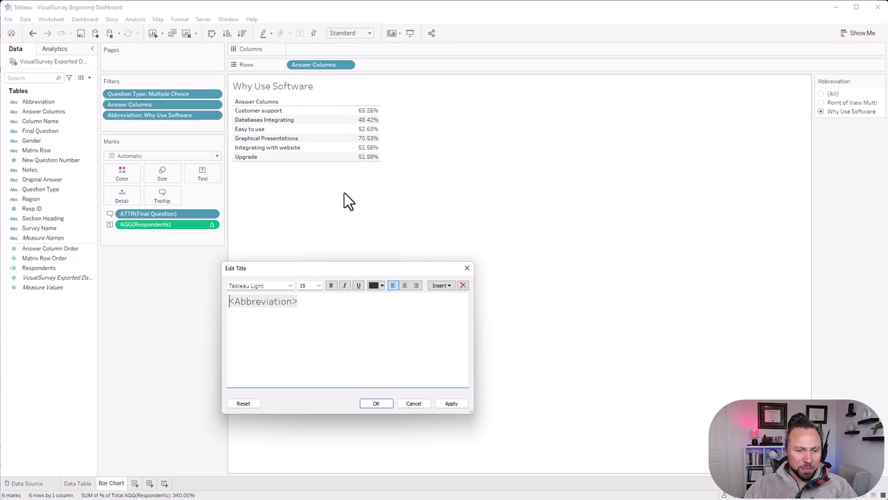
drag(352, 301, 210, 298)
click(441, 285)
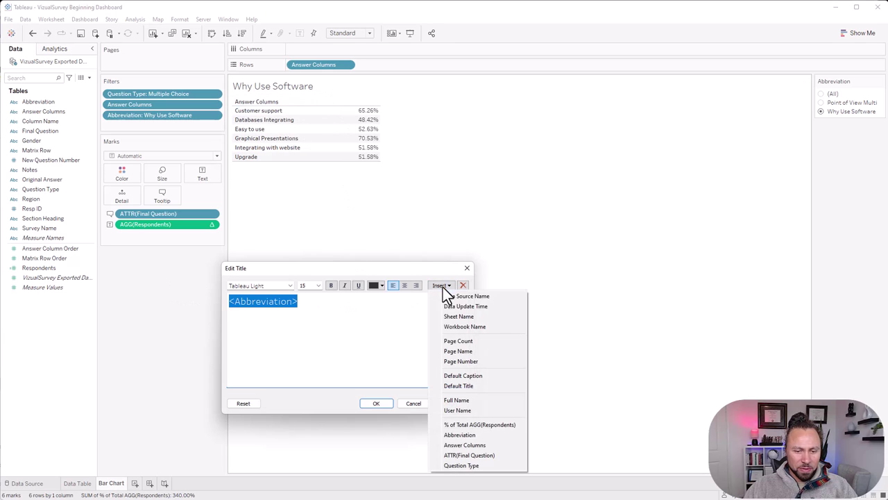
click(487, 454)
click(457, 404)
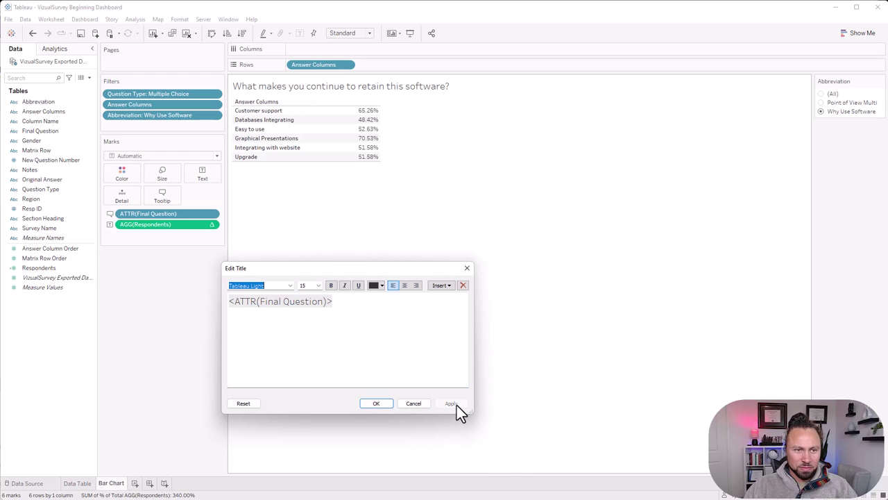
click(389, 403)
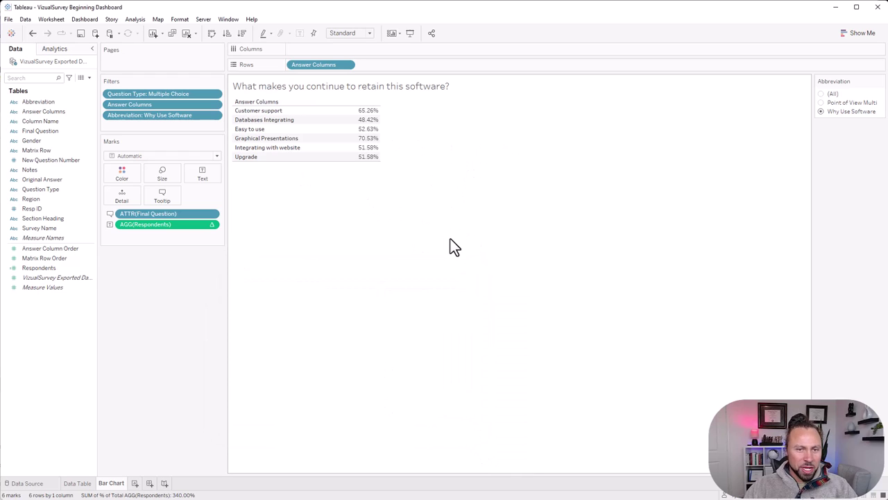
click(822, 103)
click(819, 112)
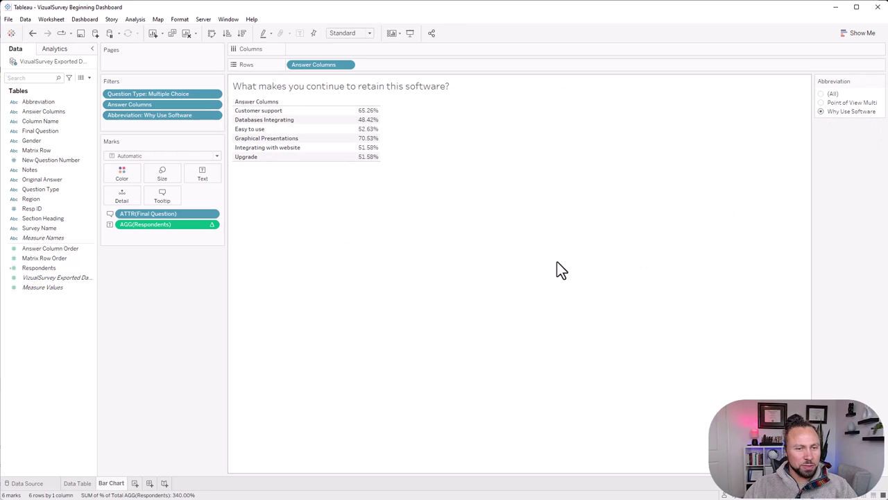
- Convert the answer table into a horizontal bar chart using Show Me
click(861, 32)
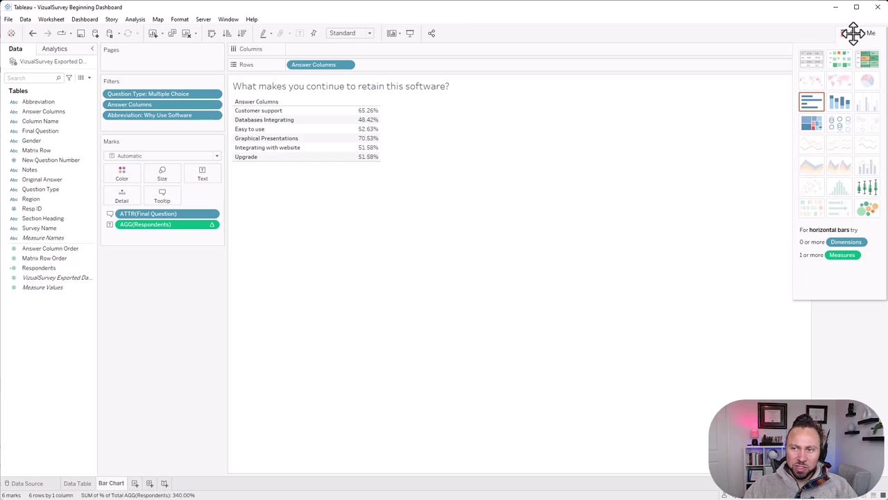
click(816, 99)
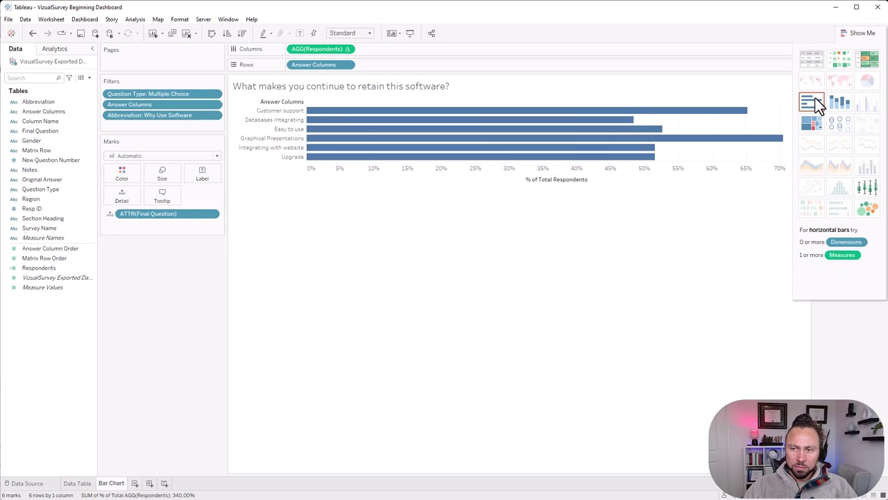
click(854, 33)
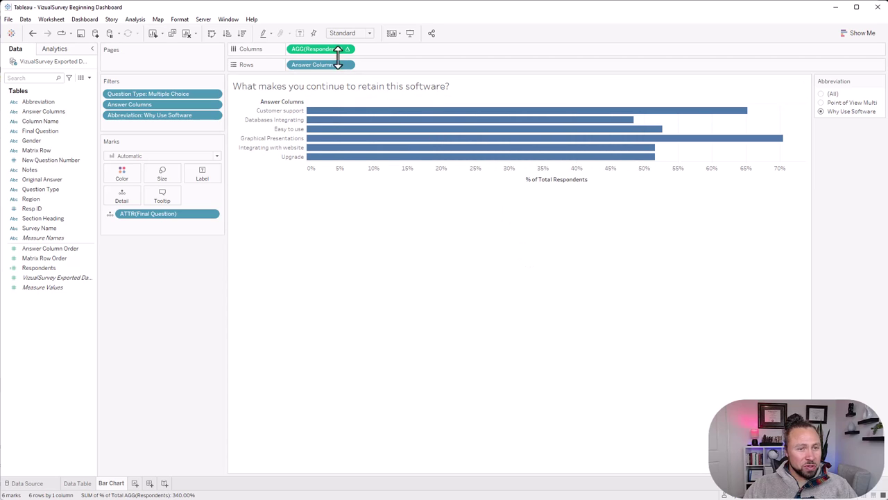
- Label the bars with the percent of total Respondents and sort the answers in descending order
drag(336, 55, 204, 179)
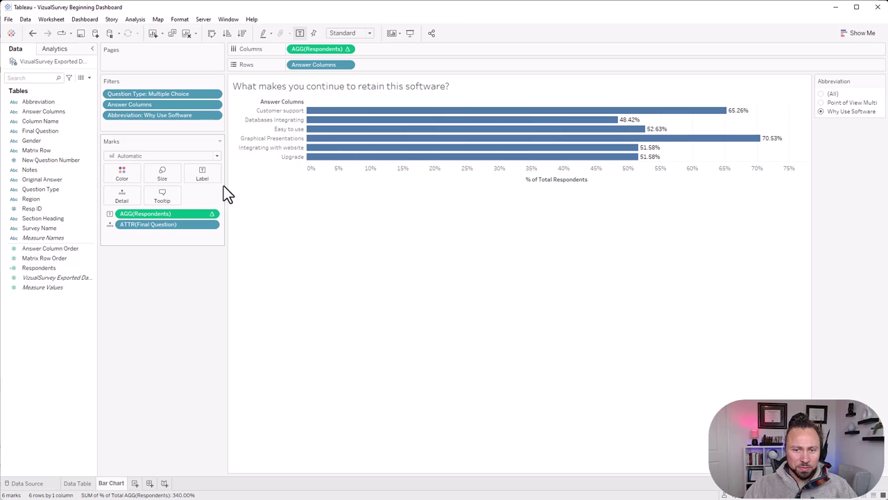
click(242, 34)
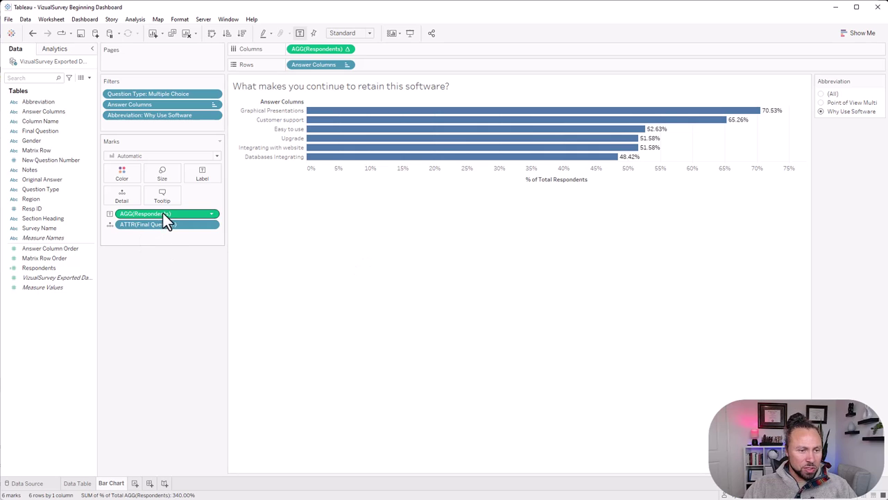
- Save the Respondents table calculation used for the bar labels as a new field named % of Total
drag(207, 214, 85, 222)
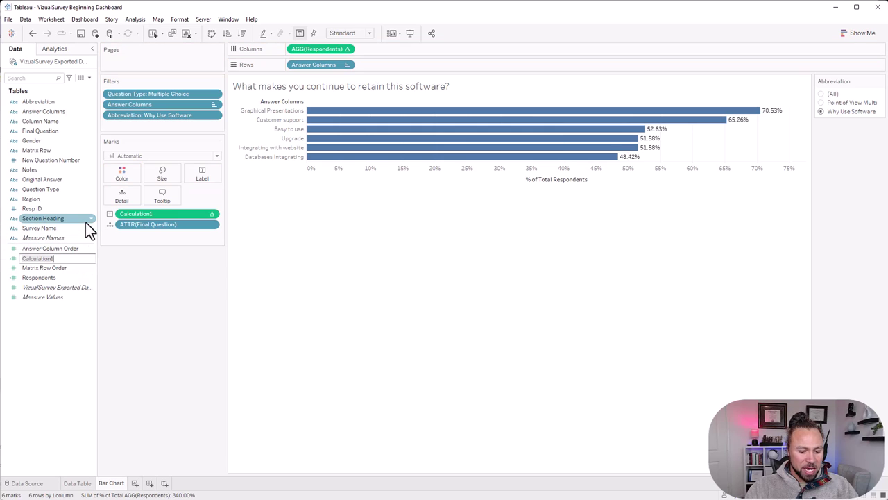
text(%)
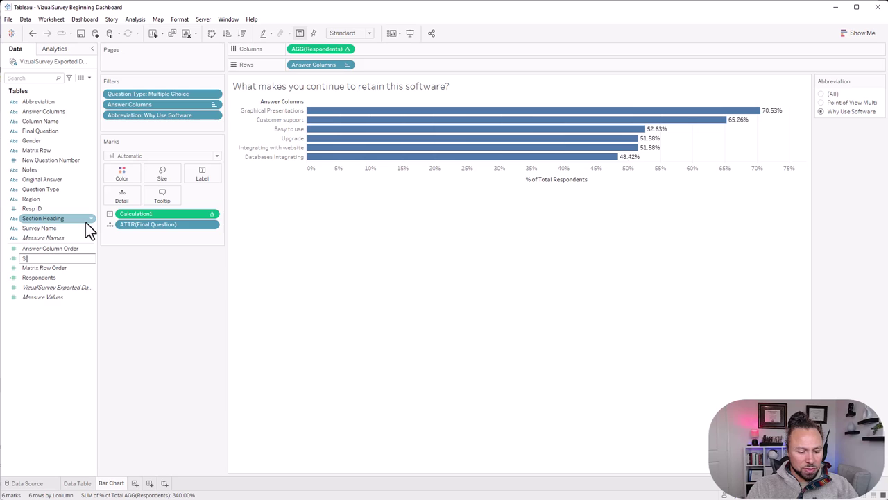
text( of Total)
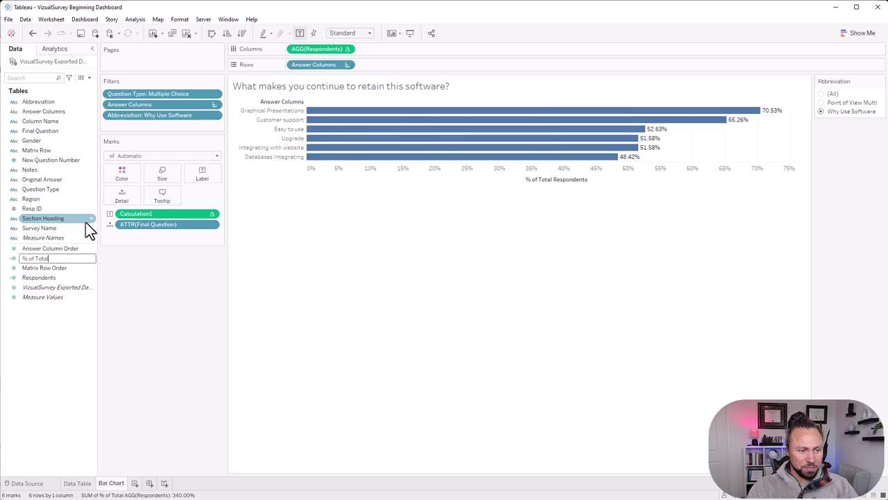
key(Return)
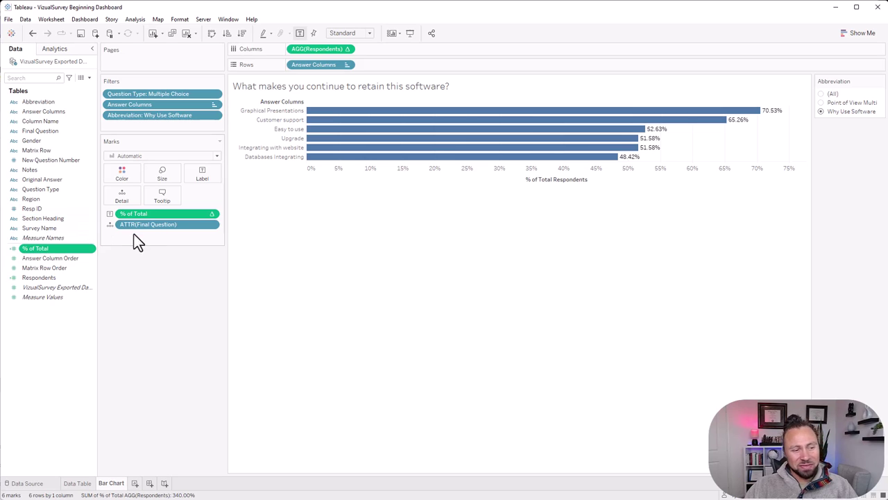
- Set the default number format of the % of Total field to Percentage with 0 decimal places
right_click(47, 248)
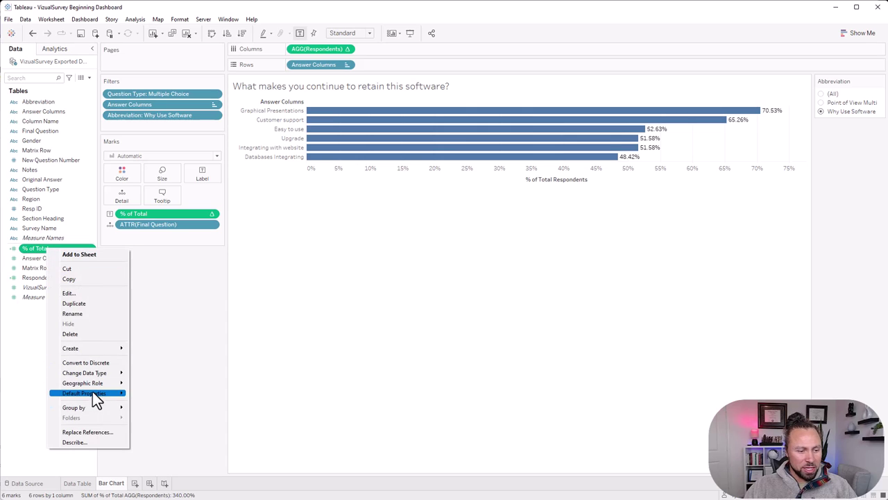
mouse_move(93, 393)
click(161, 413)
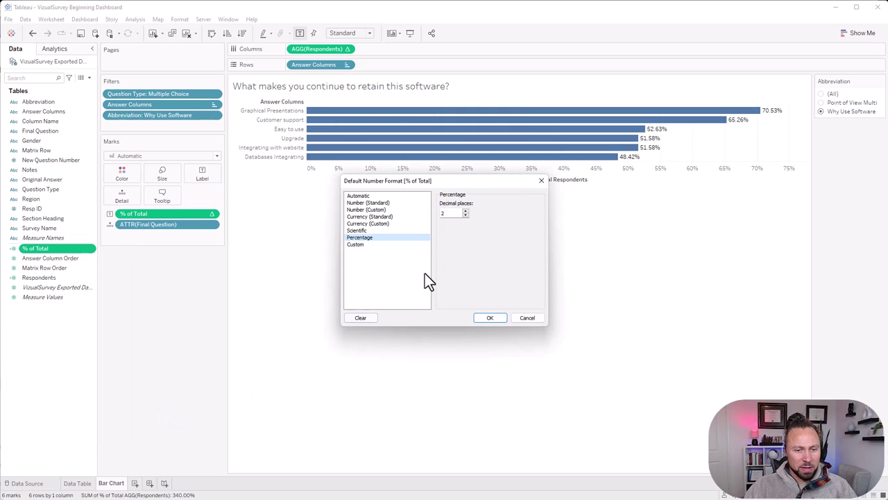
click(466, 215)
click(466, 216)
click(492, 317)
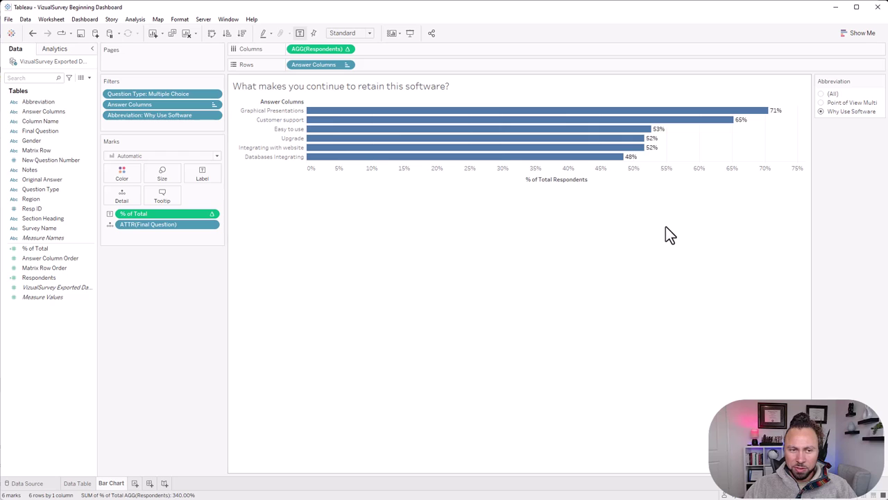
- Make the bars slightly thicker and color them light green
click(160, 176)
drag(210, 196, 219, 192)
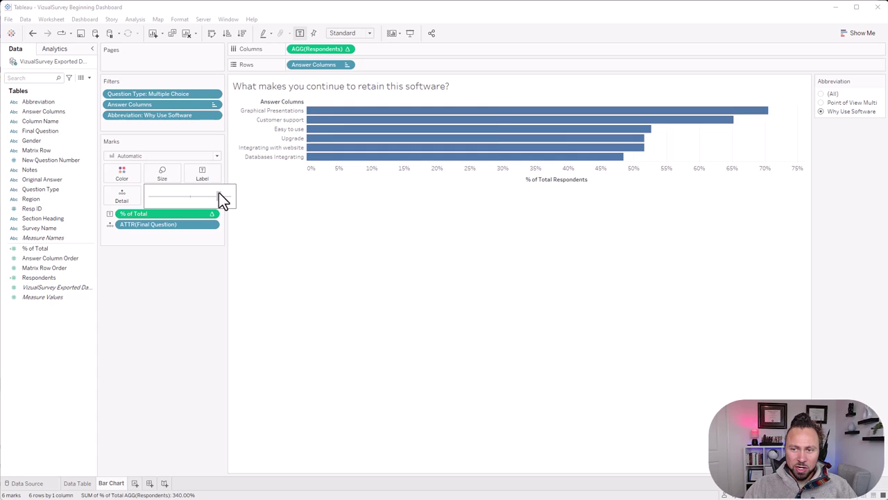
click(122, 174)
click(119, 245)
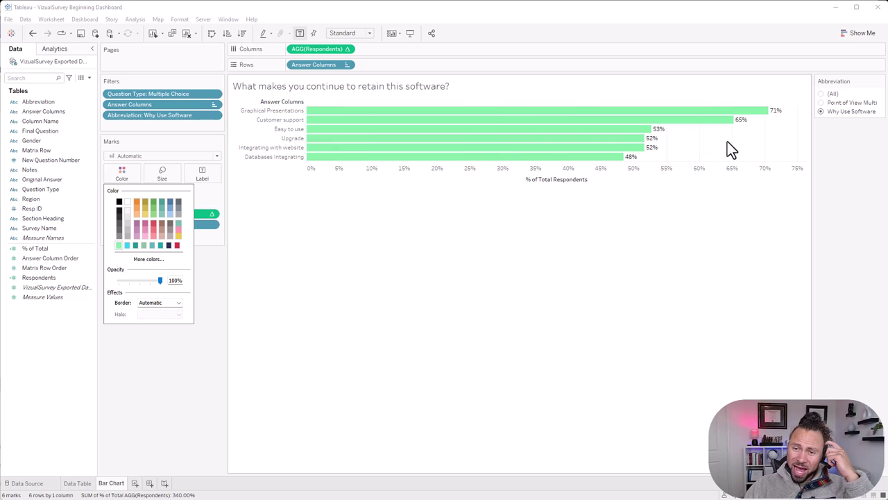
- Set the column grid lines of the bar chart to None
right_click(708, 150)
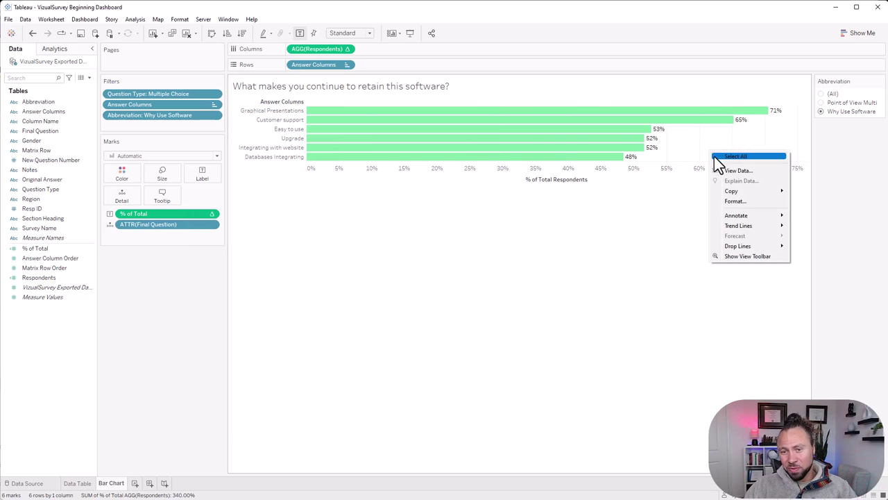
click(723, 202)
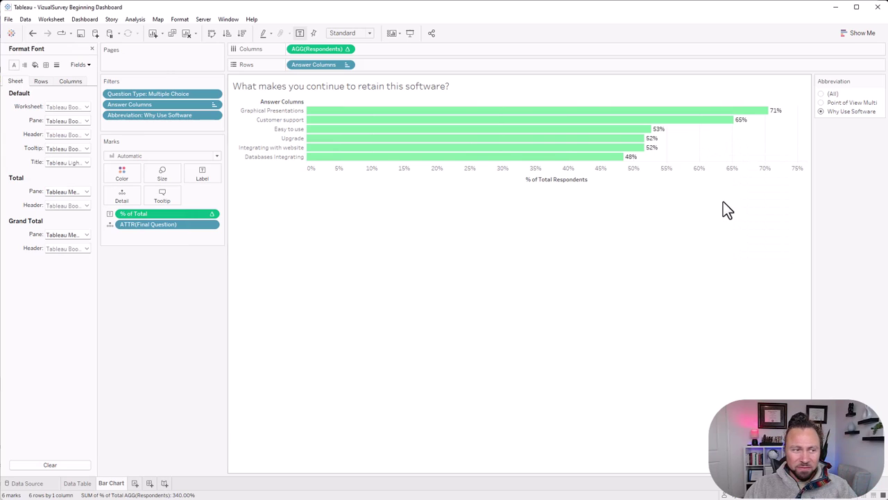
click(56, 65)
click(74, 84)
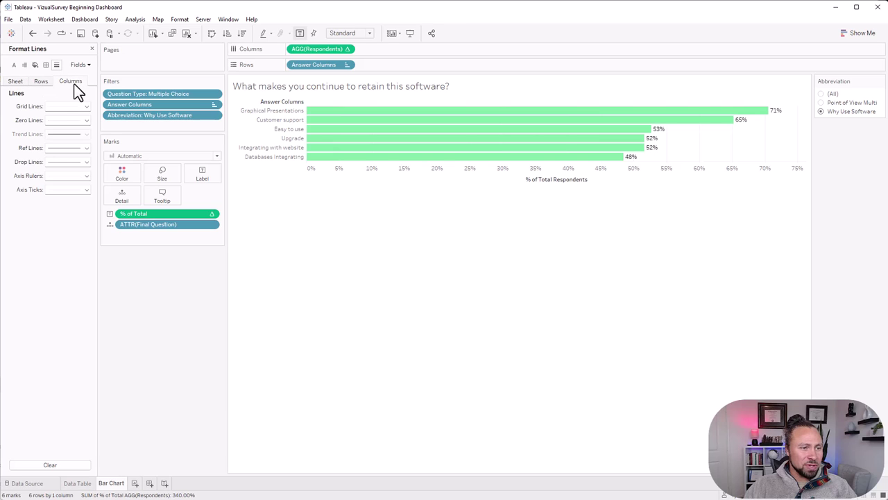
click(67, 106)
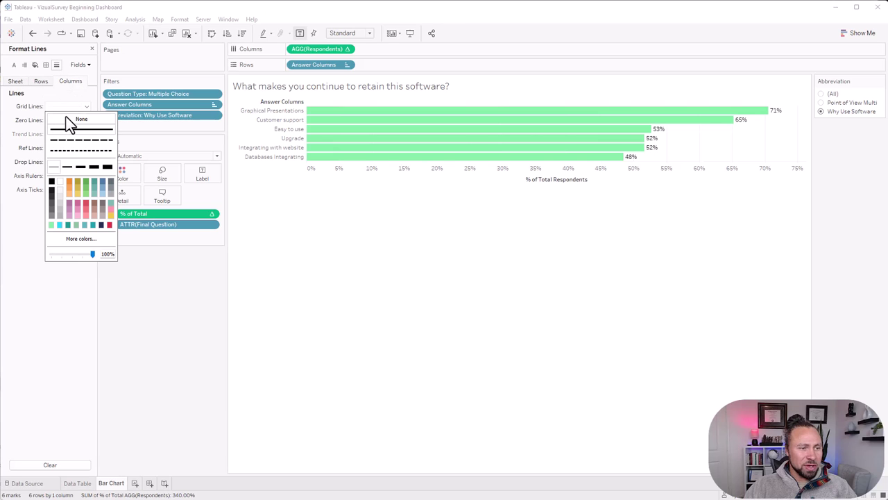
click(495, 242)
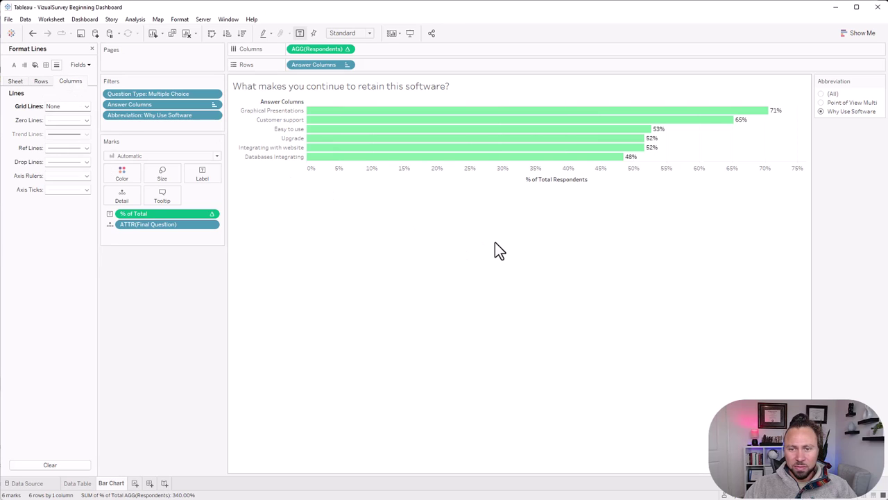
- Hide the row field labels of the bar chart and sort the Point of View Multi question's answers in descending order
right_click(273, 105)
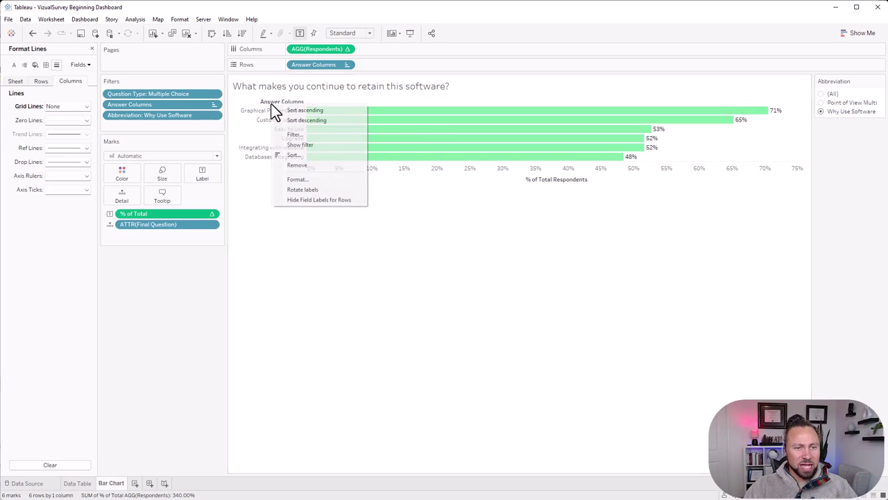
click(309, 199)
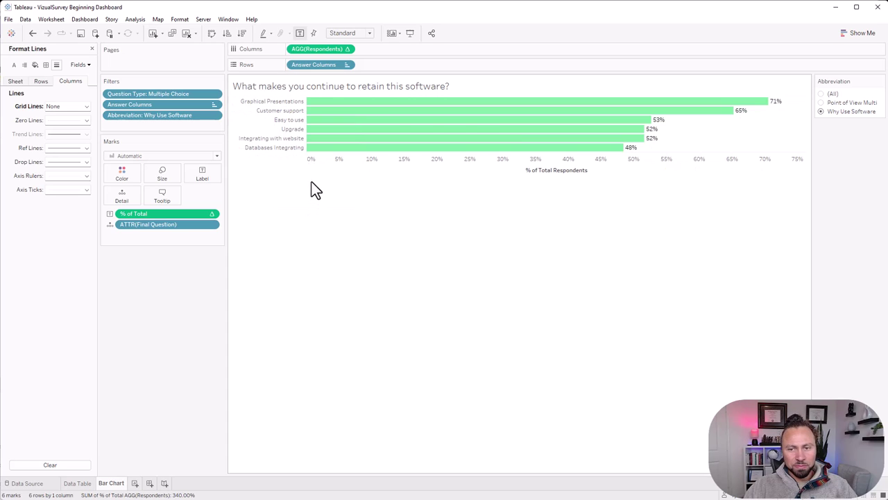
click(821, 103)
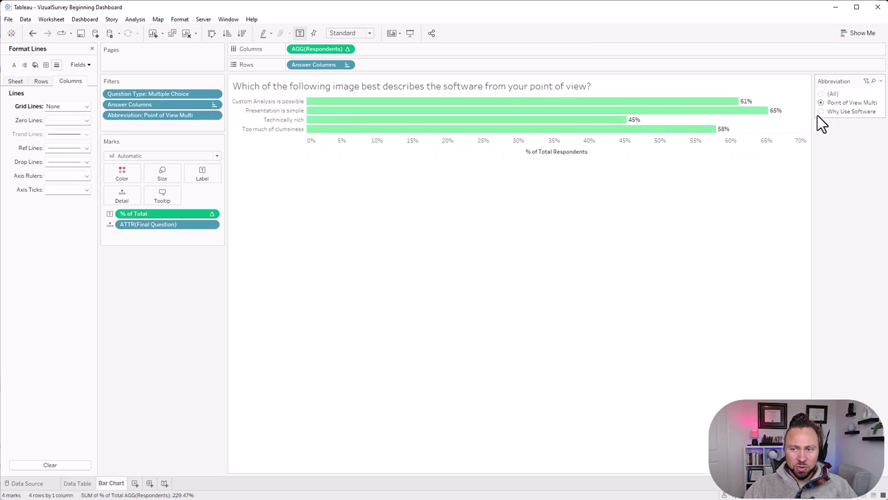
click(242, 32)
- Switch the Abbreviation filter repeatedly between Why Use Software and Point of View Multi to check each question's title and bar sorting
click(821, 111)
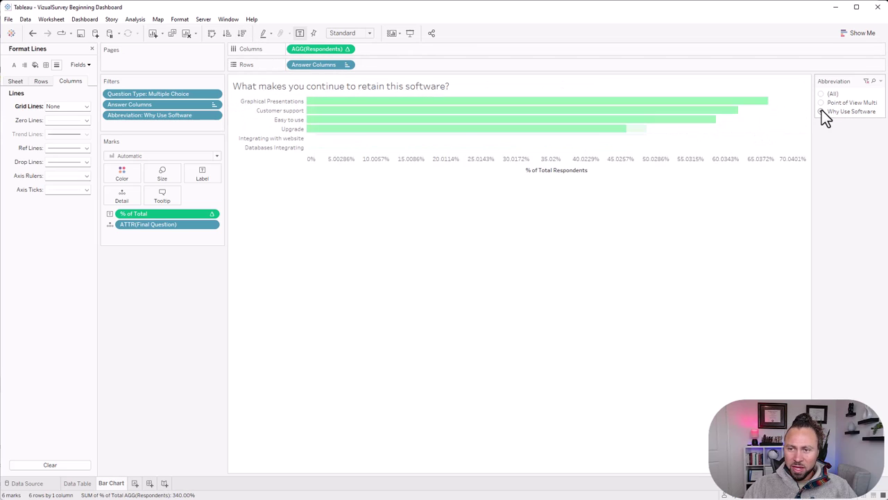
click(820, 104)
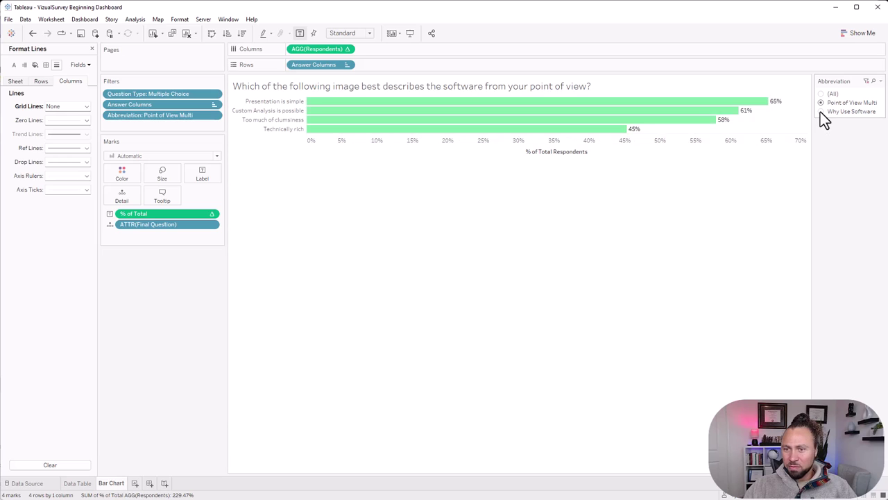
click(821, 111)
click(821, 103)
click(820, 113)
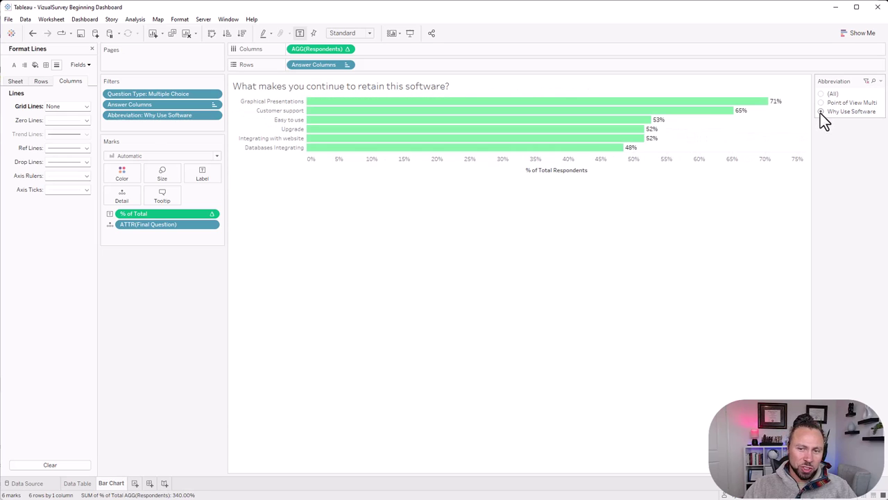
click(821, 103)
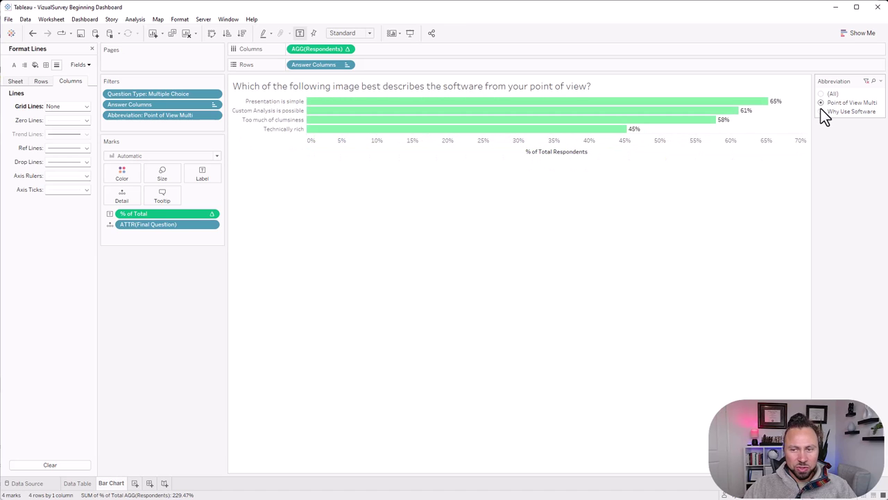
click(821, 112)
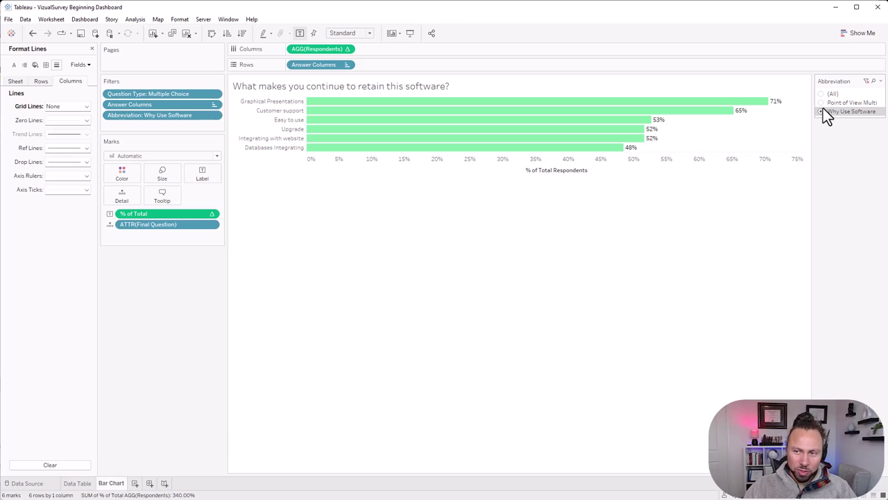
click(821, 103)
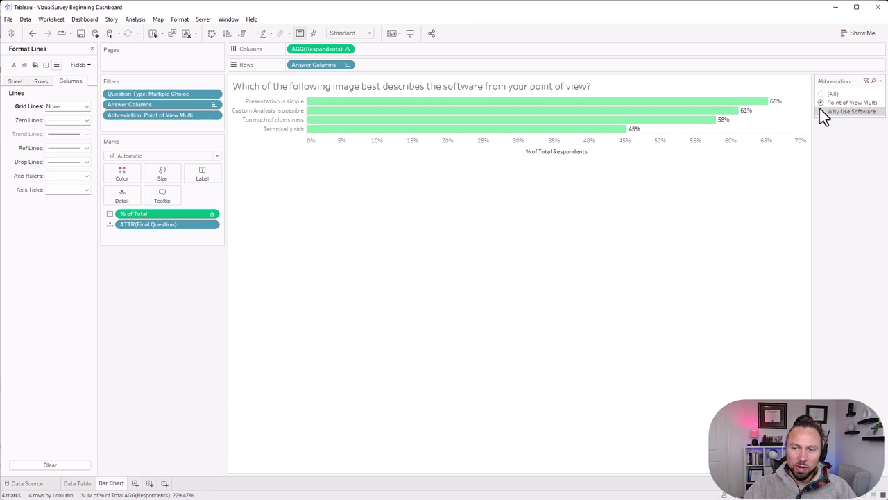
click(820, 112)
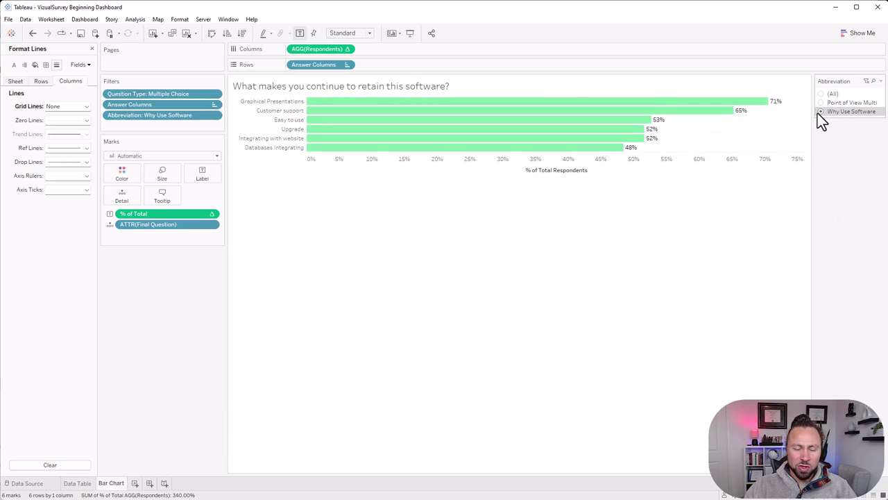
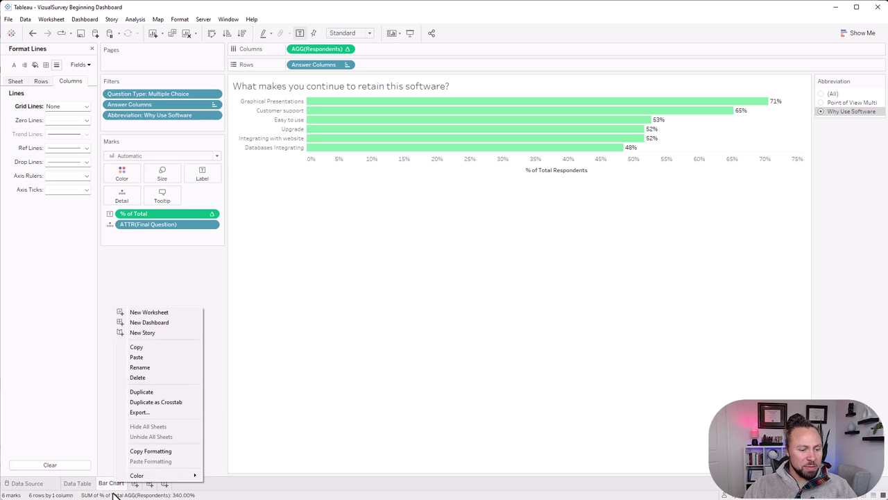
- Duplicate the Bar Chart sheet and remove all fields from the copy's rows, columns and marks
click(141, 391)
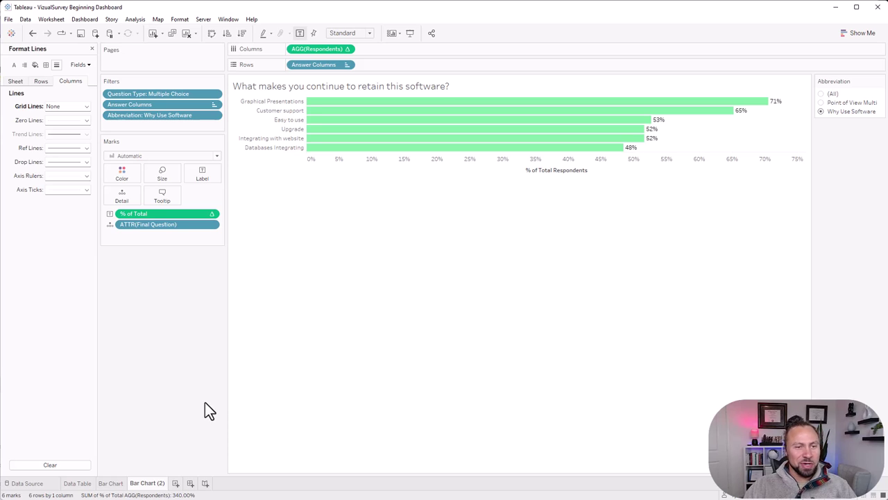
drag(312, 65, 156, 299)
drag(315, 50, 132, 340)
drag(138, 213, 125, 318)
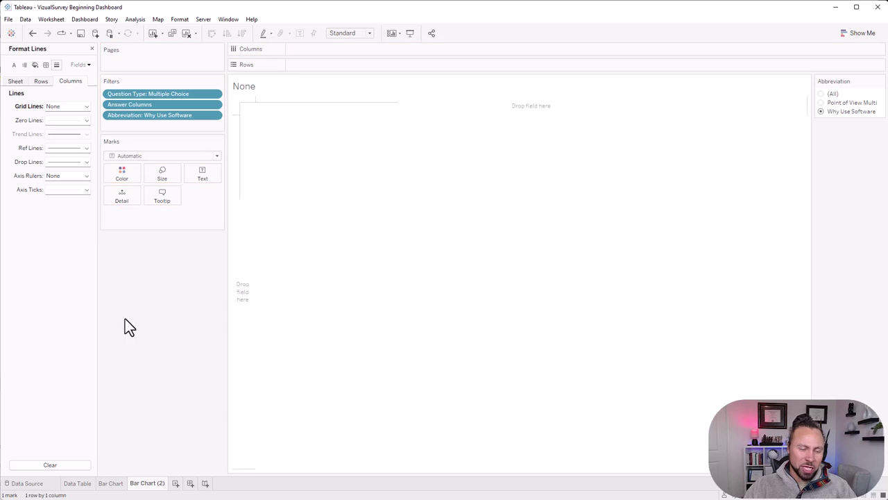
- Add an ad hoc min(1) calculation to Rows and place a second copy of it beside the first
click(92, 49)
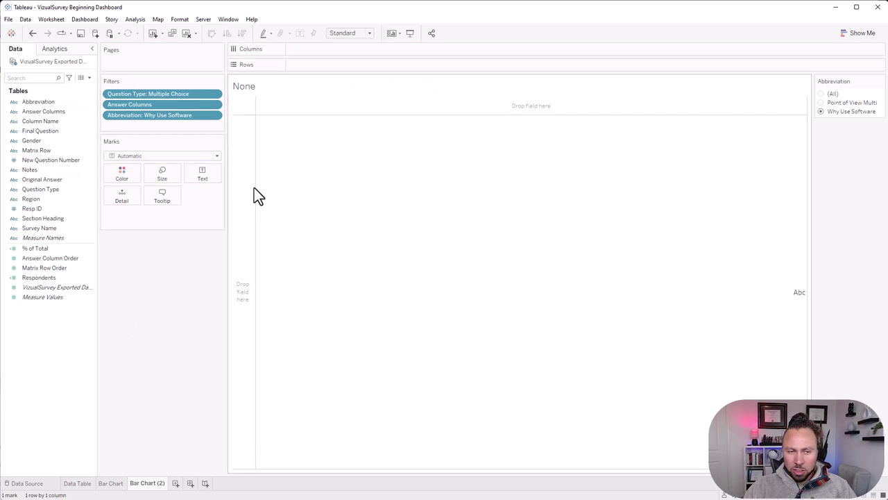
click(864, 35)
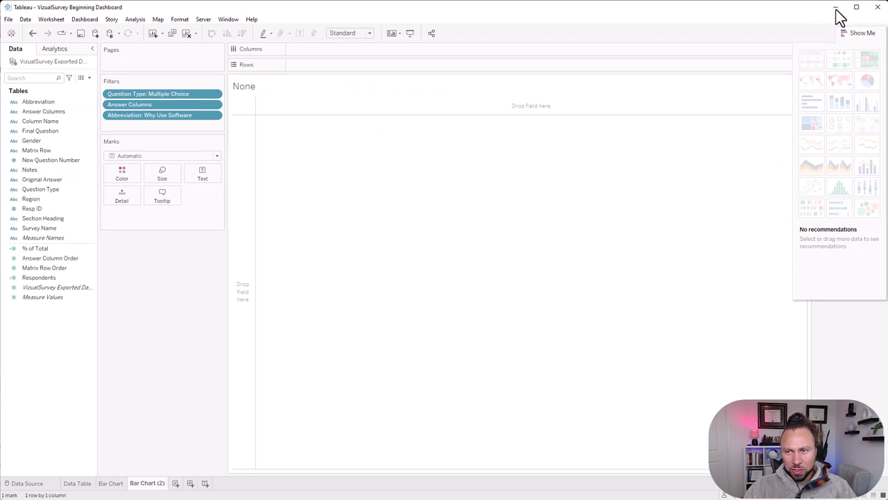
click(858, 33)
double_click(378, 65)
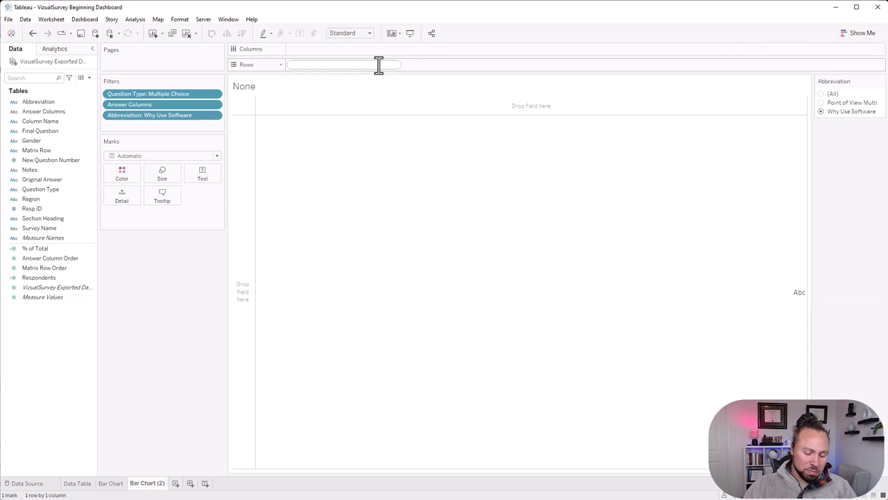
text(min(1))
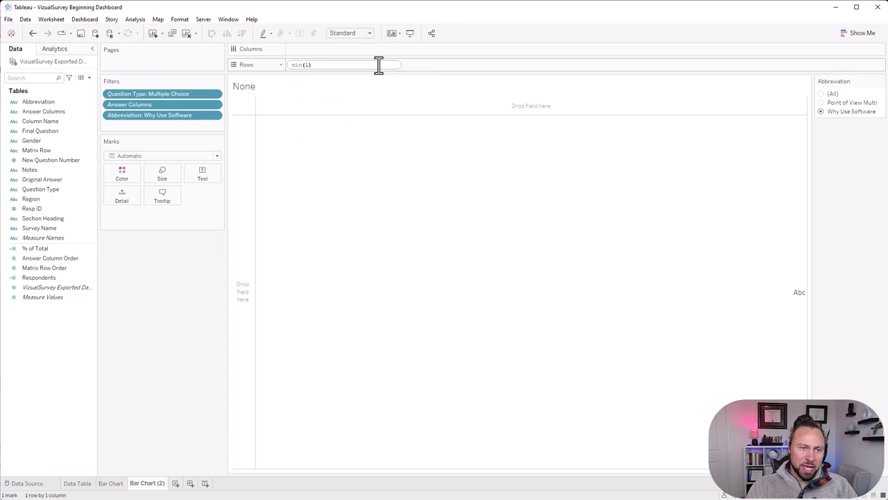
key(Return)
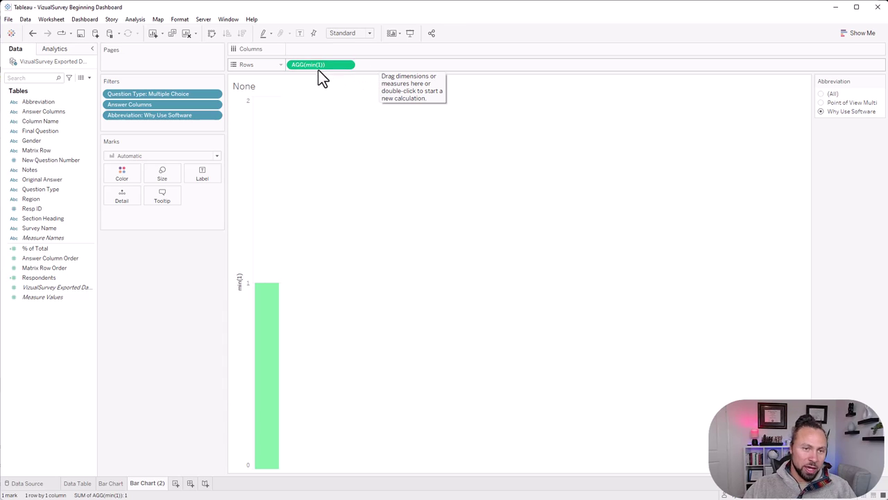
drag(310, 66, 392, 70)
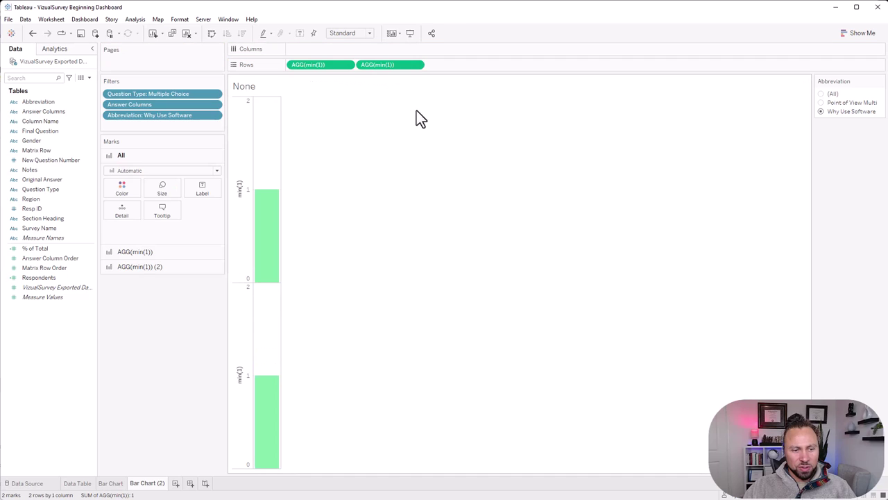
- Color the first min(1) mark by Answer Columns and change its mark type to Pie
click(152, 251)
click(151, 270)
click(144, 154)
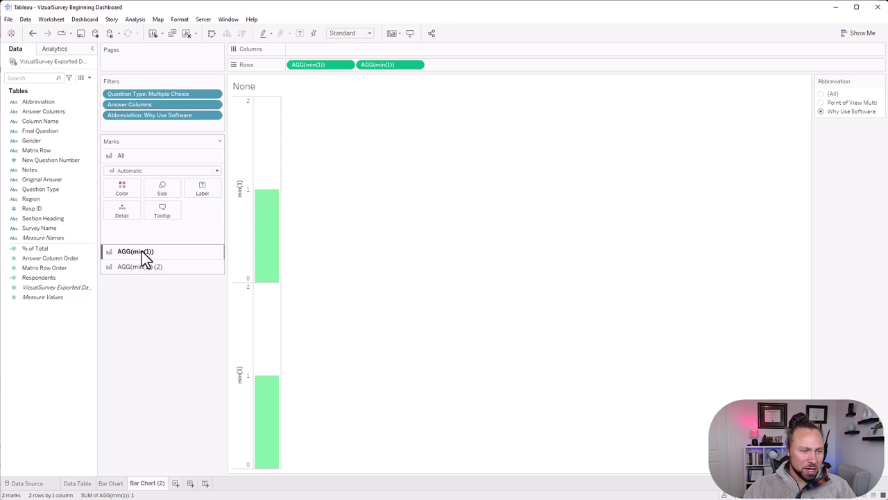
click(142, 251)
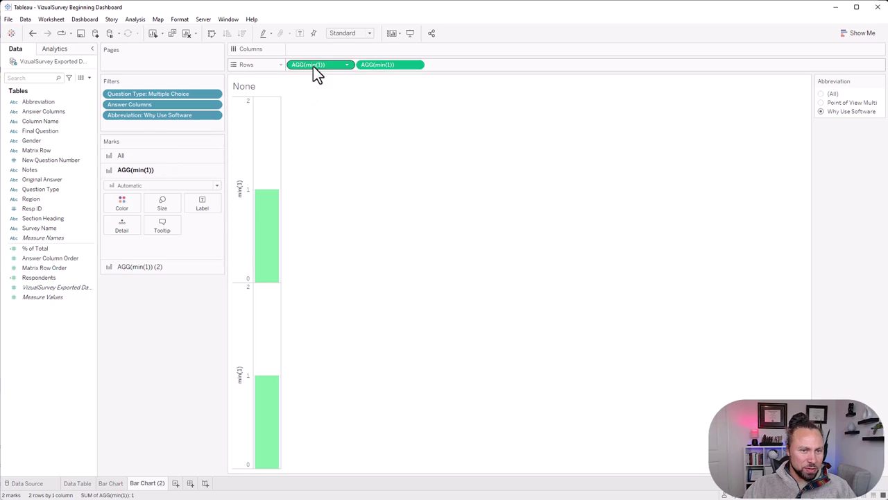
click(162, 256)
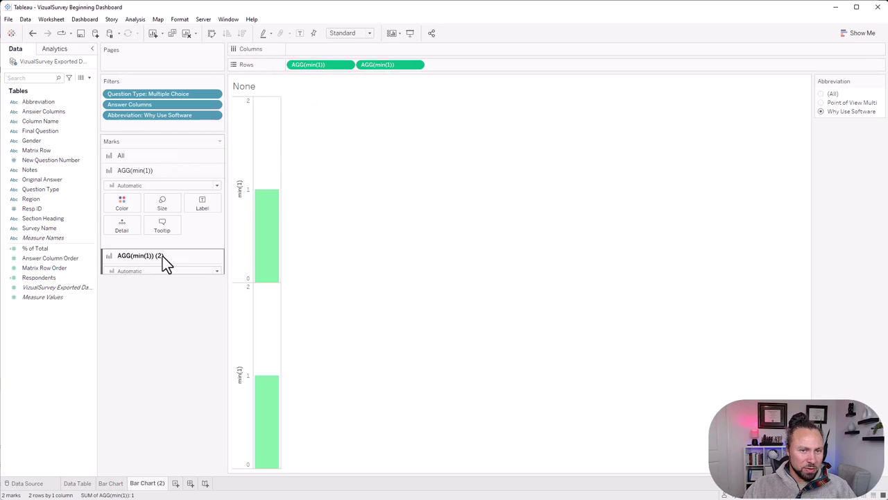
click(140, 171)
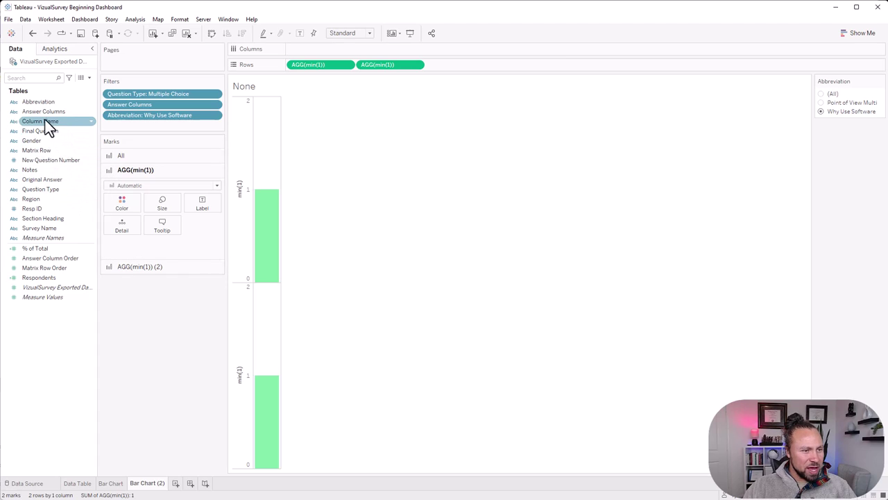
drag(36, 112, 121, 205)
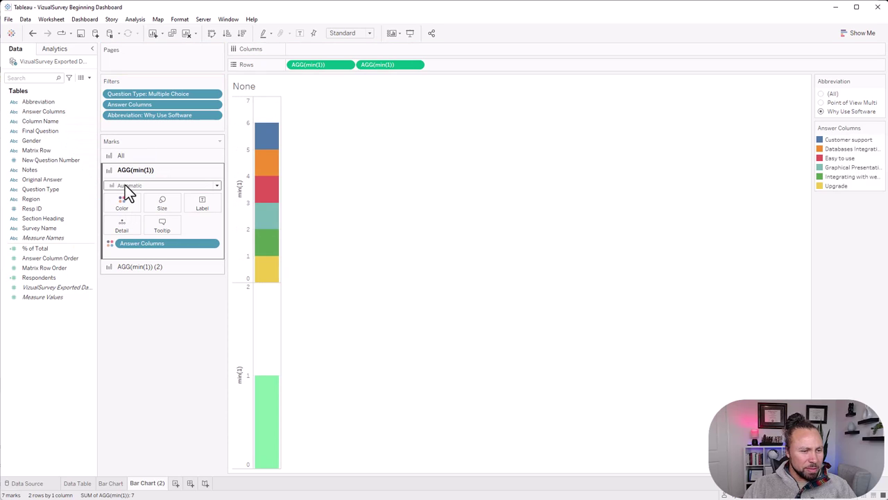
click(127, 184)
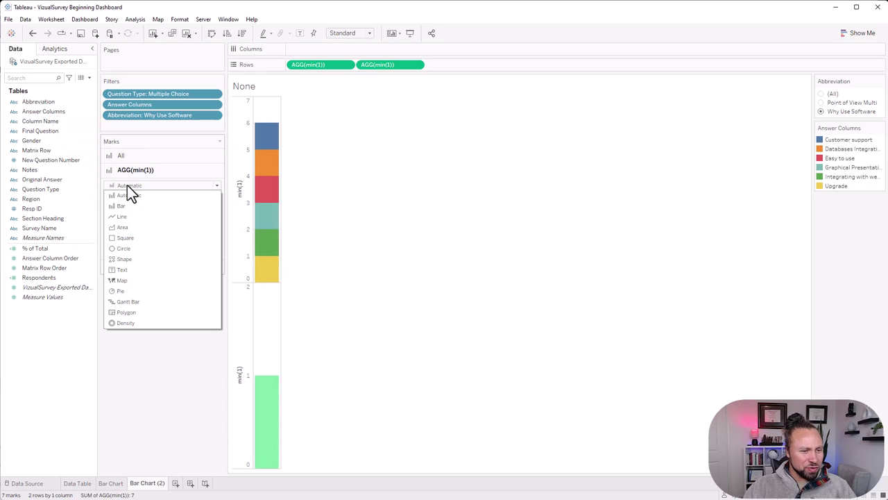
click(124, 292)
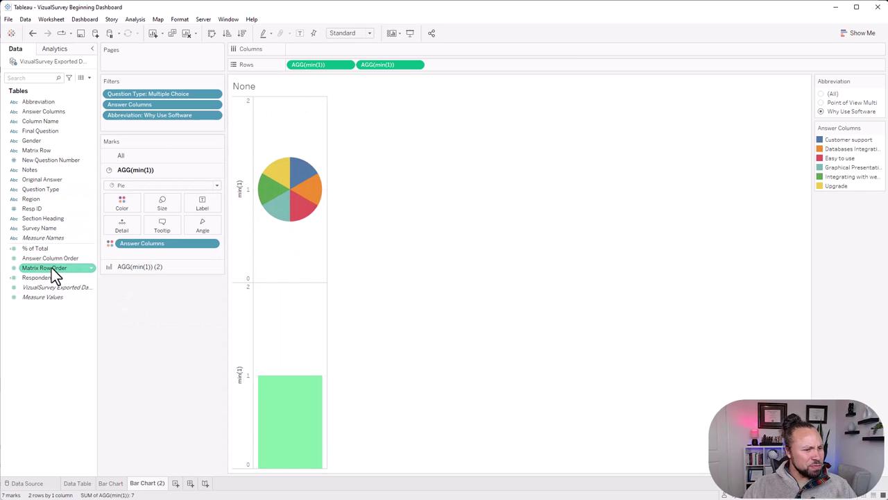
- Set the pie's slice angle by % of Total and fit the sheet to Entire View
drag(31, 248, 200, 225)
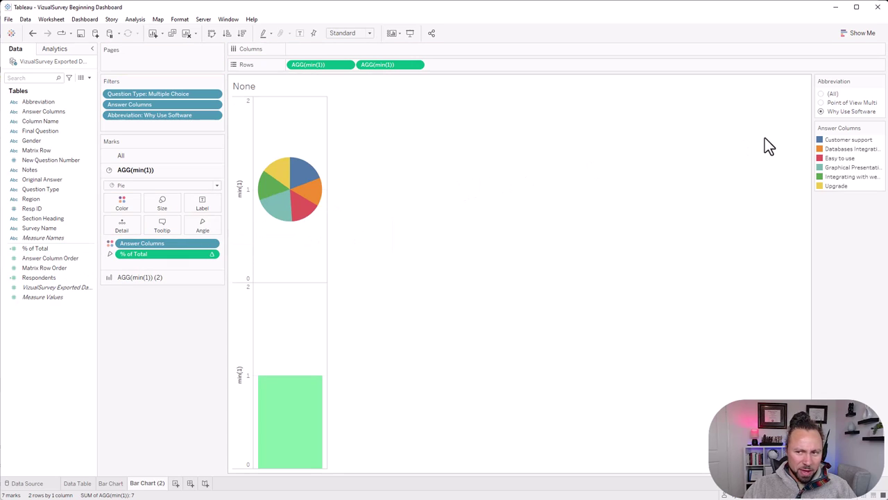
click(345, 34)
click(354, 66)
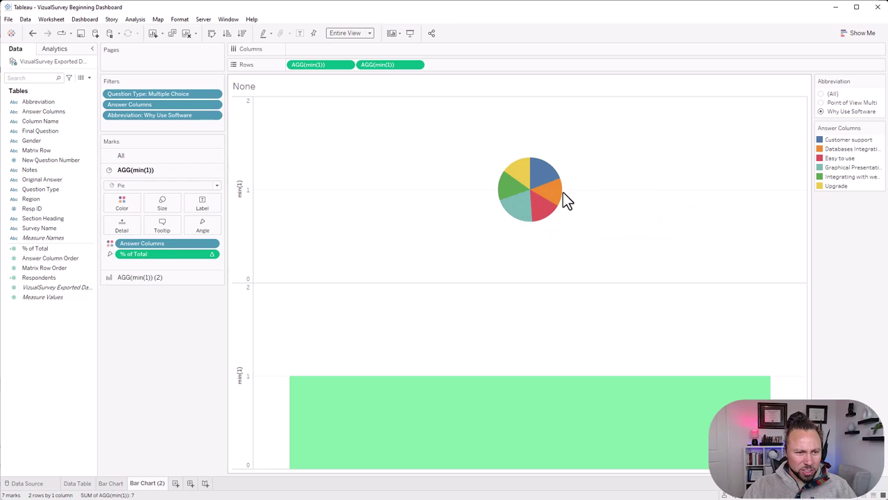
- Assign the VizualSurvey color palette to the pie's answer columns
click(125, 204)
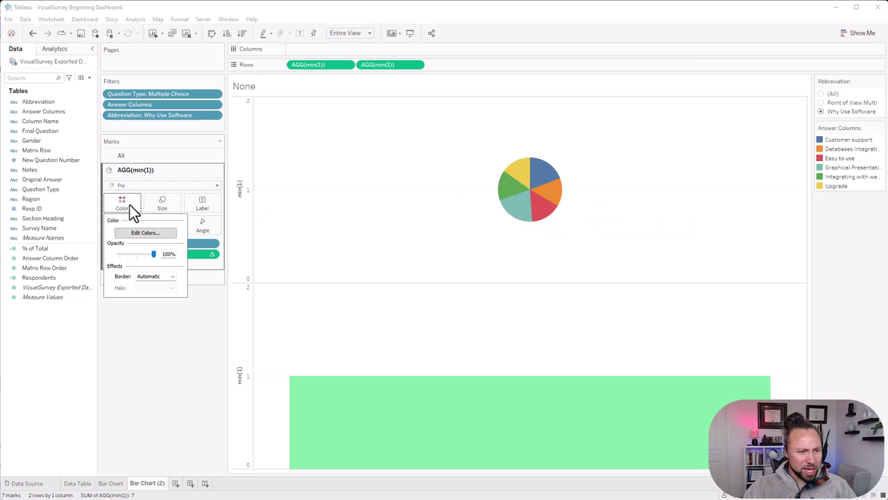
click(159, 234)
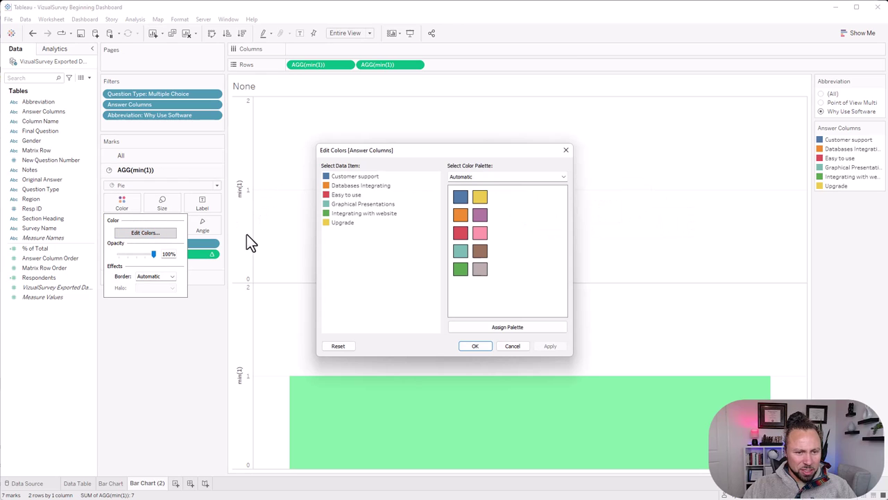
click(479, 176)
click(479, 373)
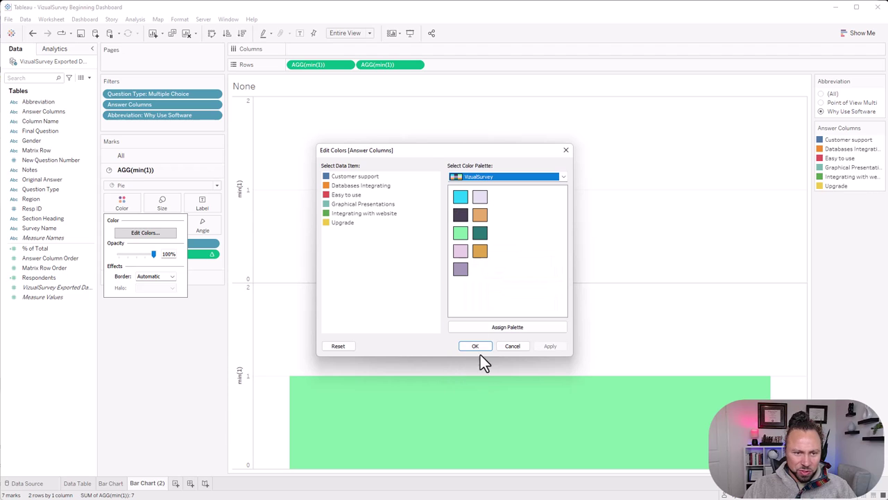
click(496, 329)
click(476, 347)
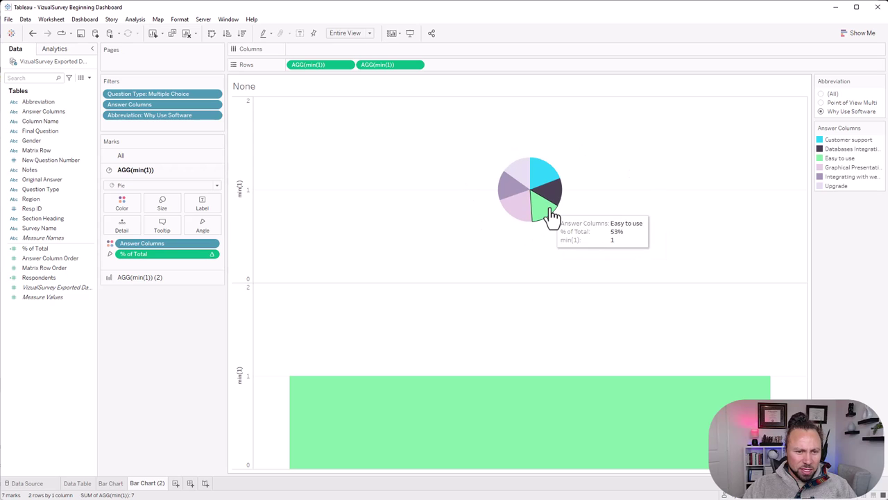
- Lower the pie's color opacity to 91% and give the slices a dark gray border
click(126, 204)
drag(152, 251, 151, 260)
click(154, 276)
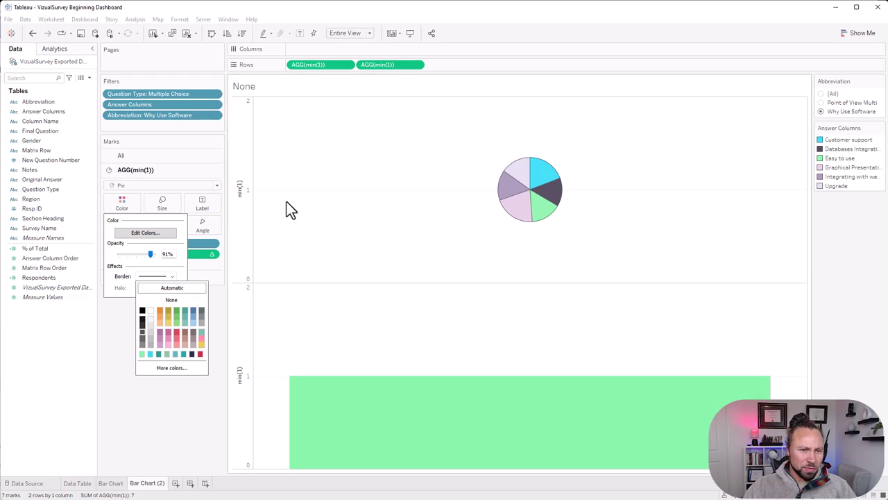
click(285, 208)
- Label the pie slices with Answer Columns and % of Total
drag(163, 242, 207, 206)
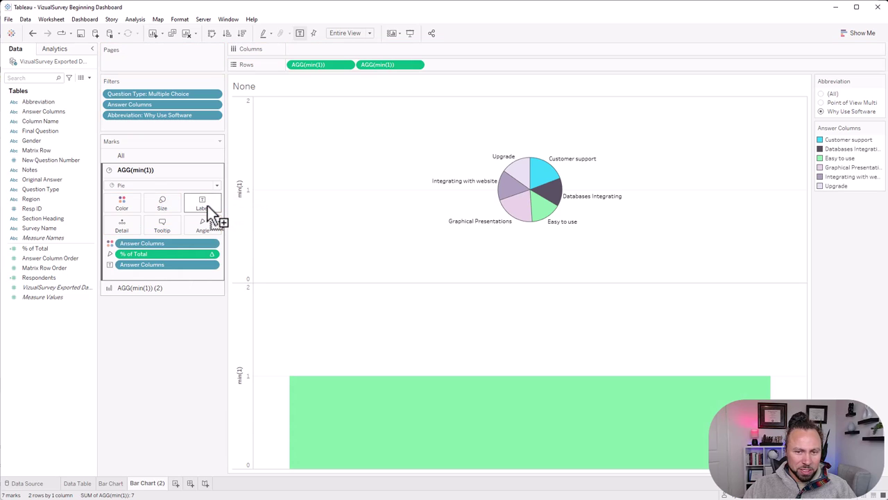
drag(164, 257, 202, 212)
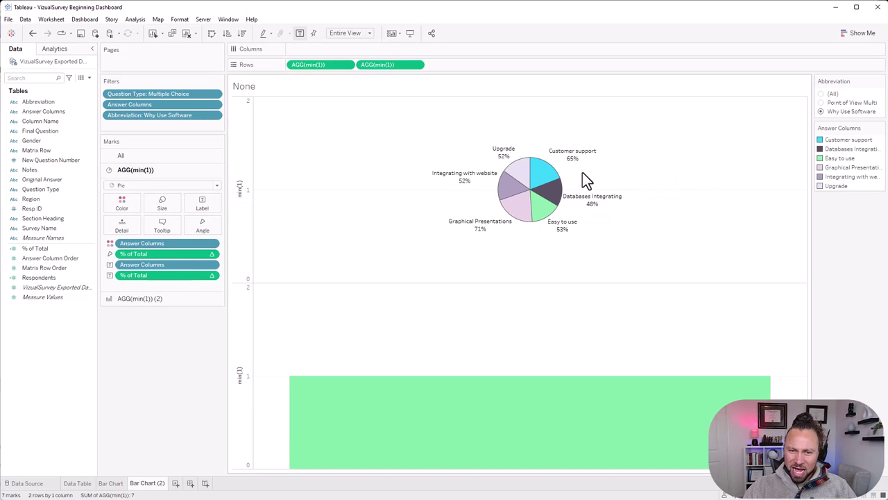
- Change the second min(1) marks to a white circle with a dark gray border
click(181, 299)
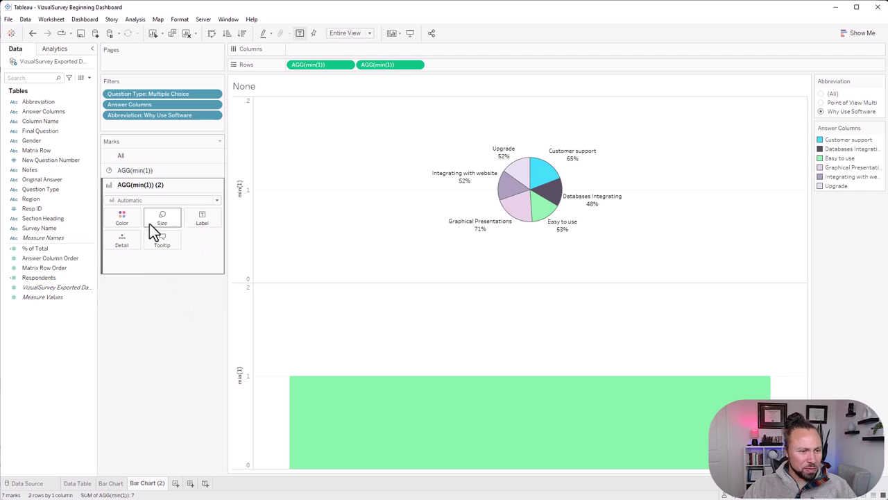
click(142, 202)
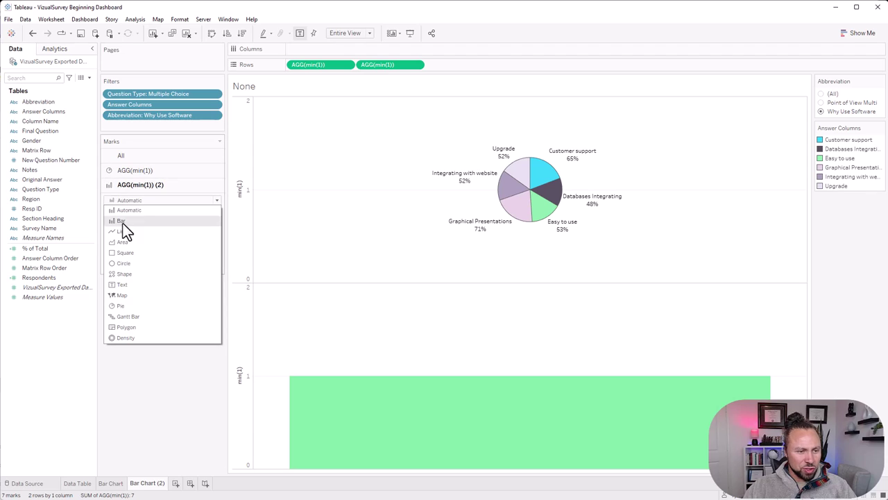
click(116, 264)
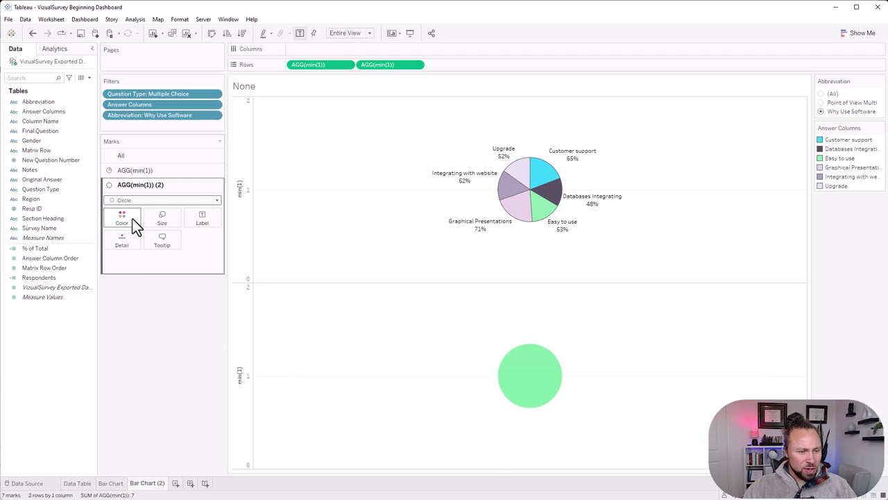
click(133, 219)
click(126, 246)
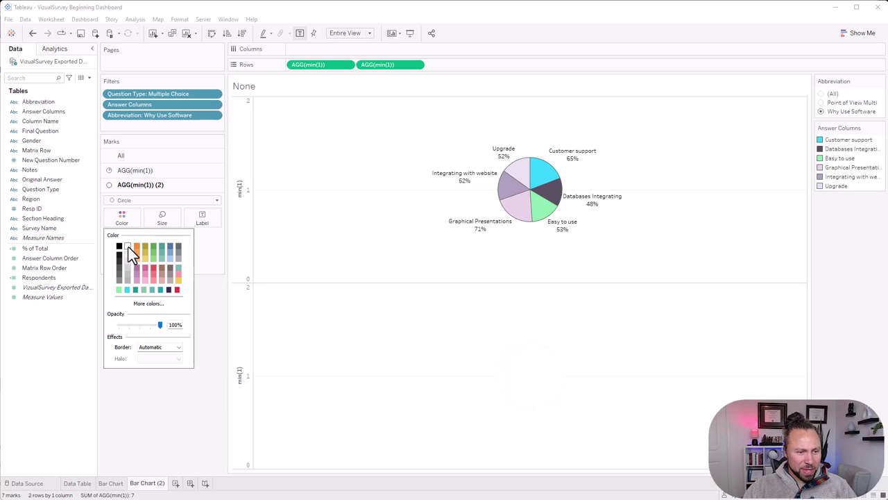
click(147, 346)
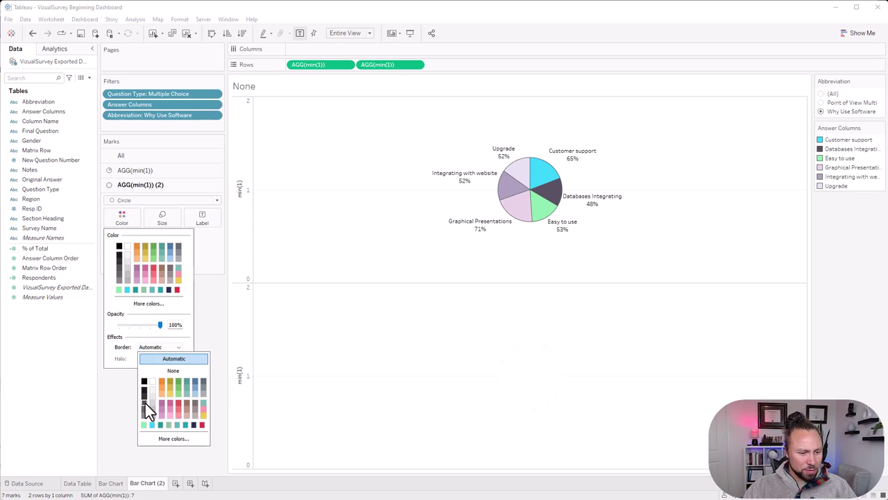
click(145, 402)
- Shrink the white circle slightly and combine the two min(1) measures into a dual axis
click(162, 221)
drag(177, 241, 177, 241)
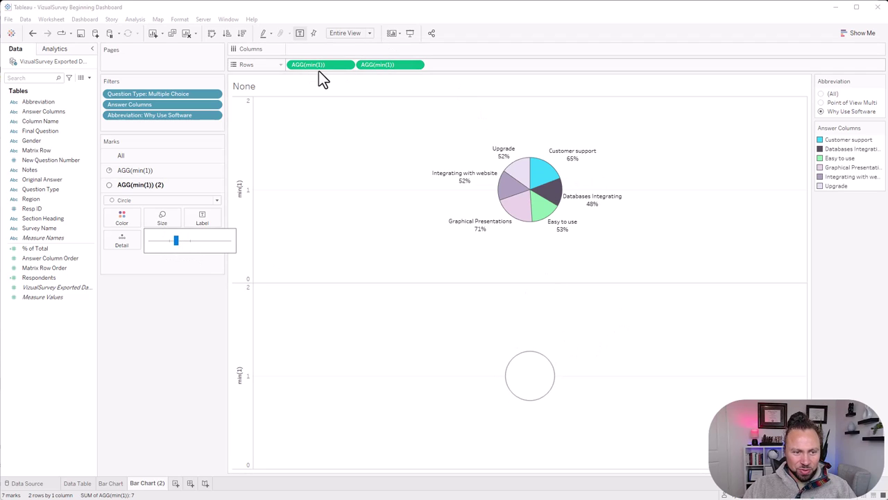
click(416, 63)
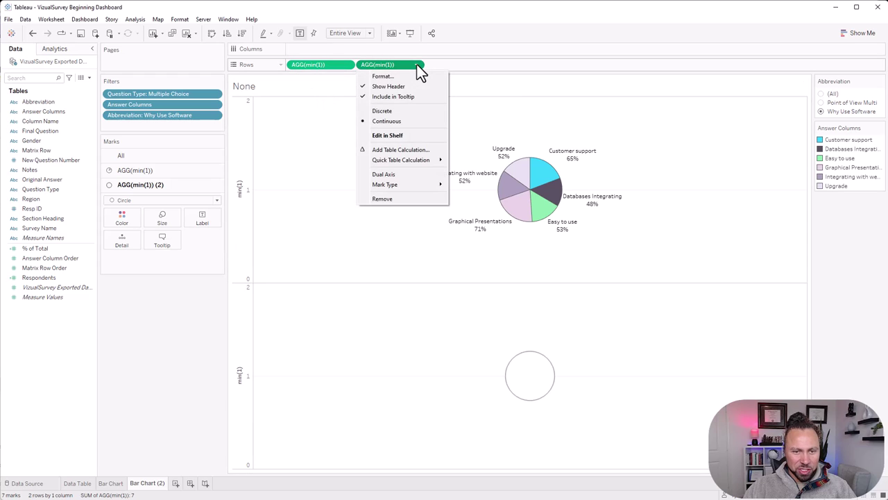
click(410, 173)
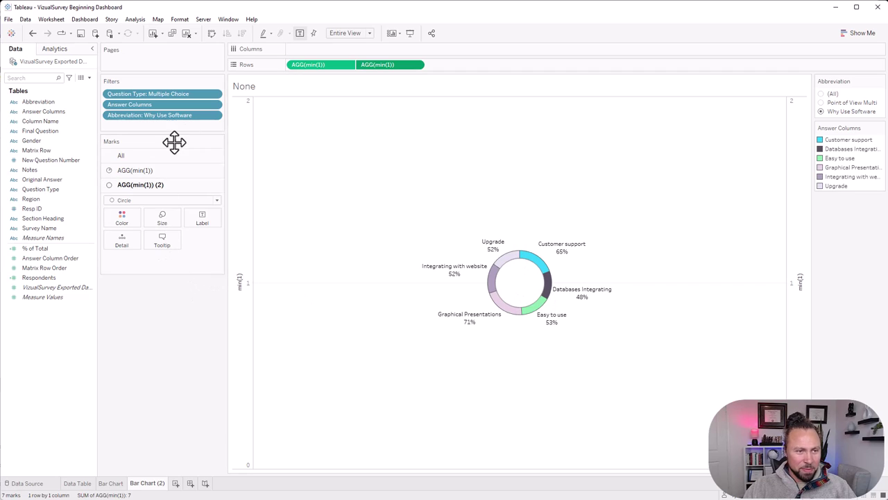
- Enlarge the pie and widen the white center circle to make a thinner, larger donut ring
click(154, 171)
click(163, 204)
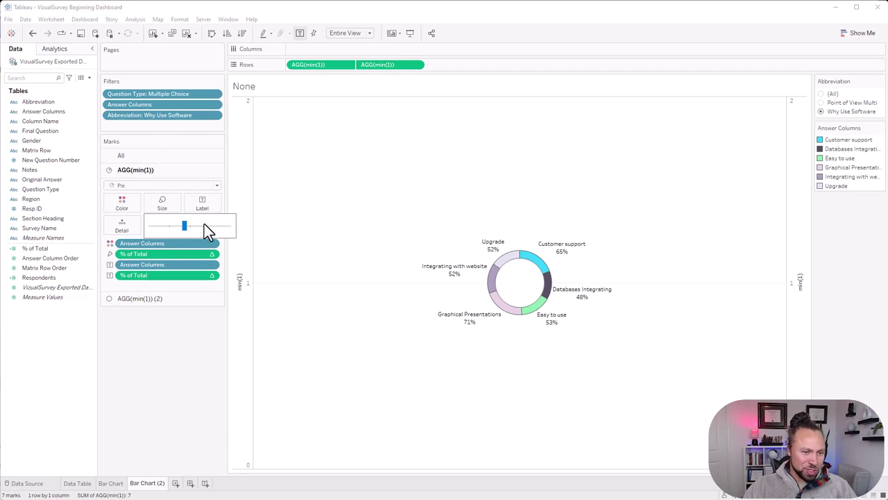
click(203, 225)
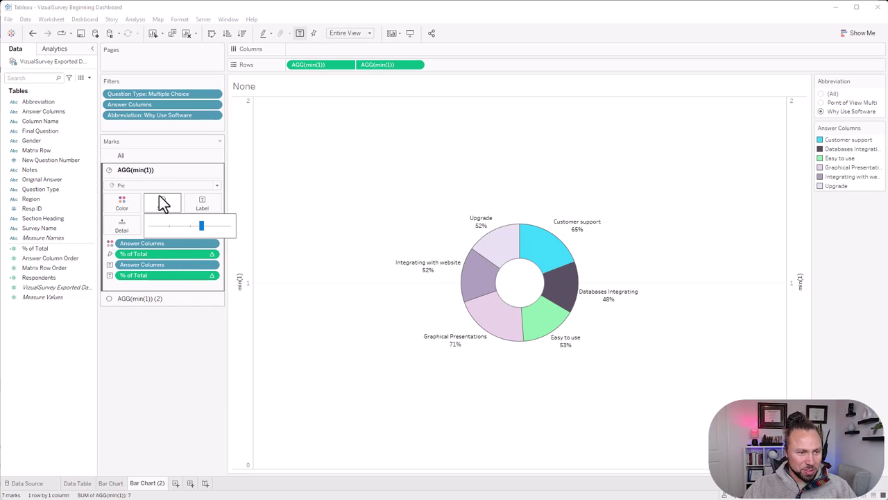
click(163, 297)
click(162, 219)
drag(181, 243, 188, 242)
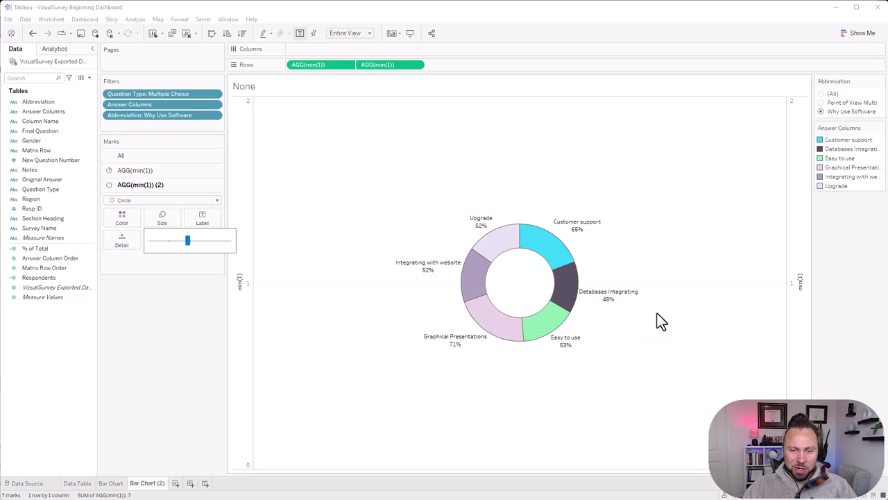
- Set the pane borders of both the column divider and the row divider to None
click(722, 276)
right_click(722, 276)
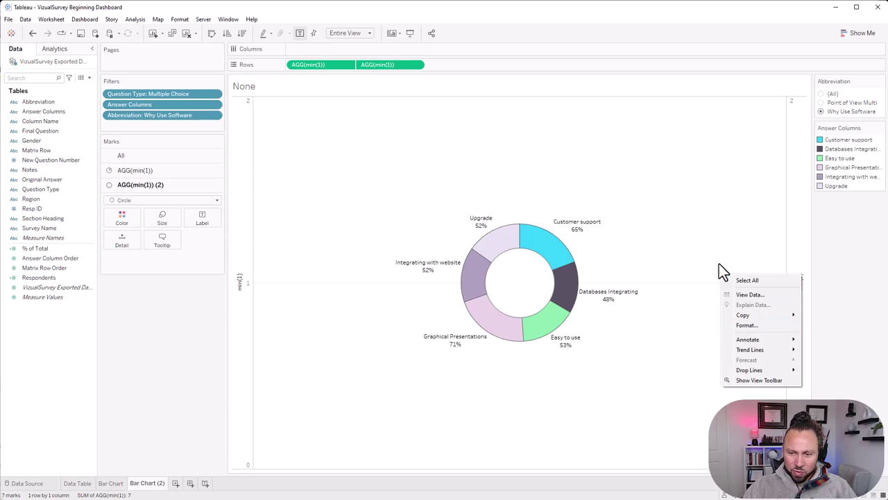
click(744, 325)
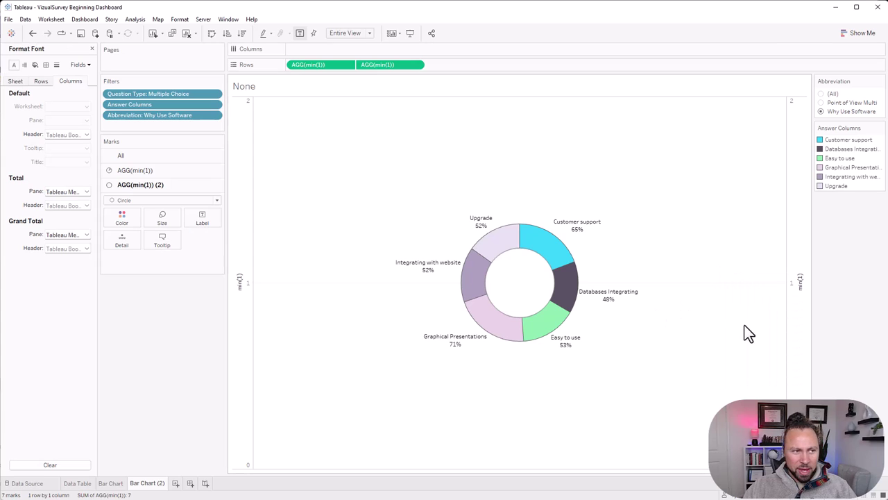
click(56, 65)
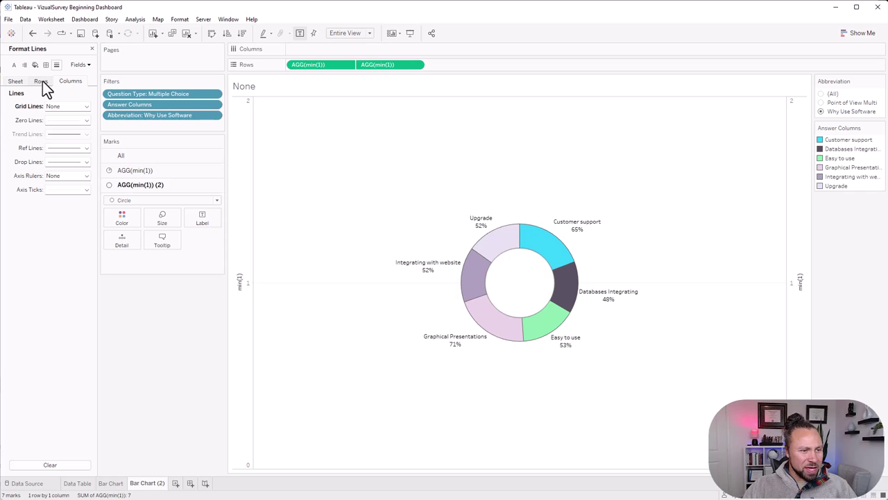
click(47, 65)
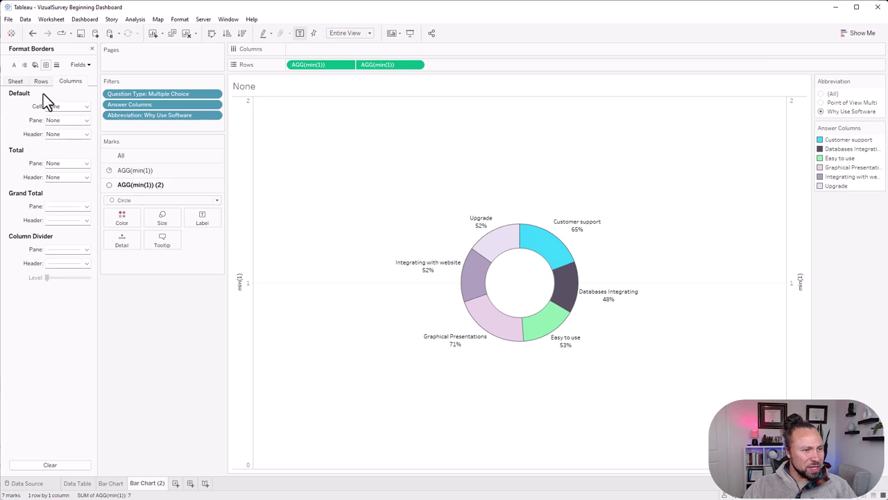
click(61, 247)
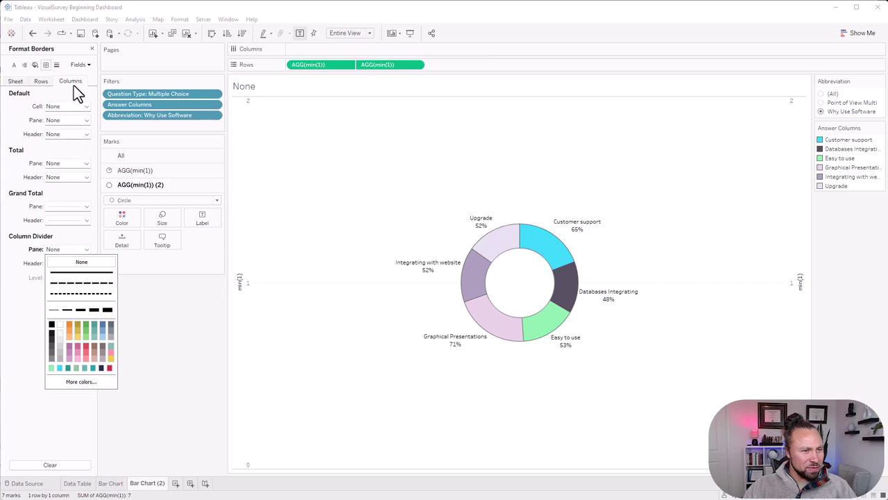
click(41, 81)
click(55, 249)
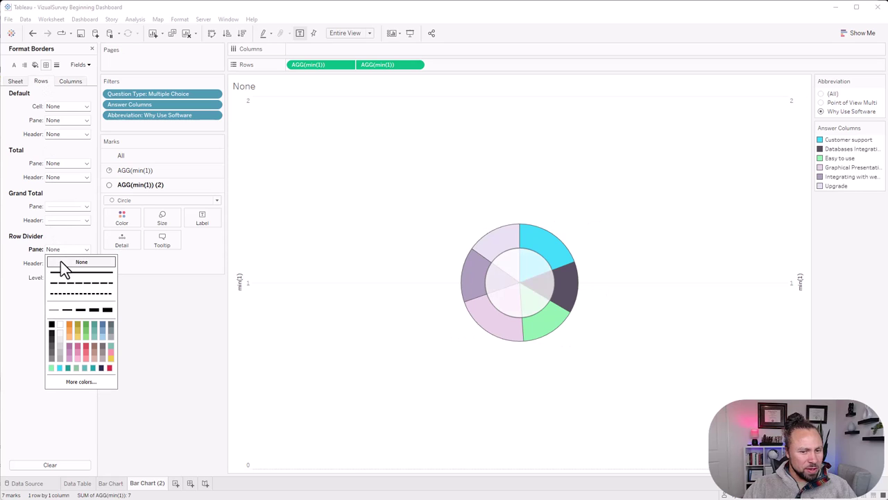
click(347, 256)
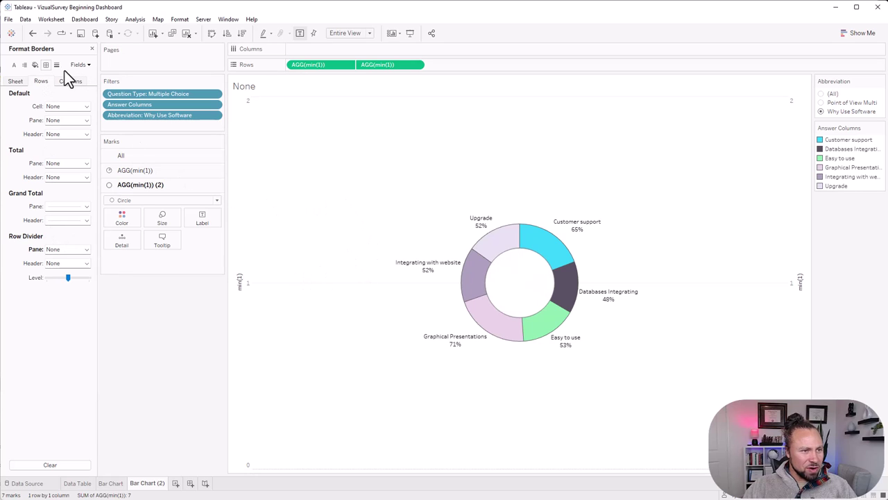
- Hide the min(1) axis headers and set the row grid lines to None
right_click(249, 249)
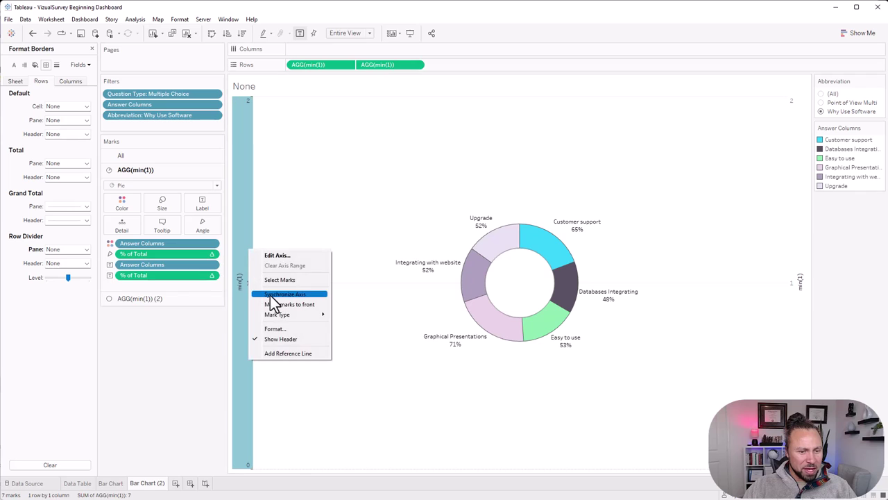
click(279, 338)
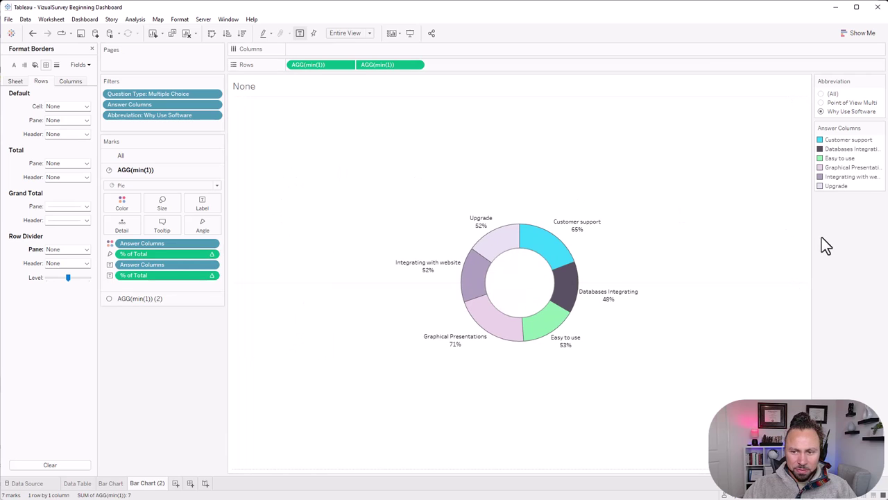
click(56, 64)
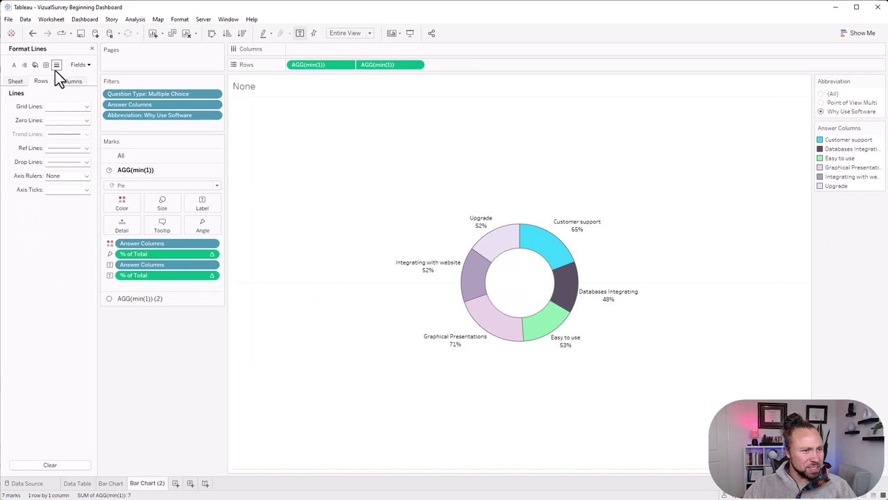
click(50, 106)
click(81, 118)
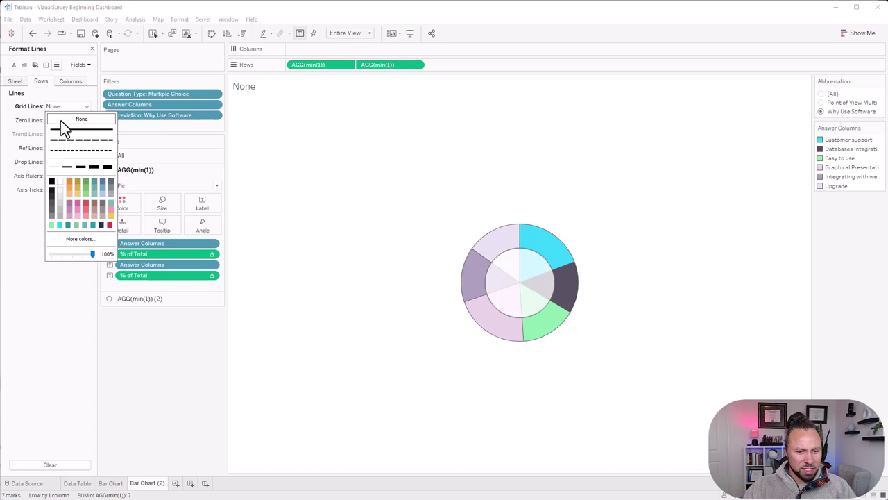
click(696, 334)
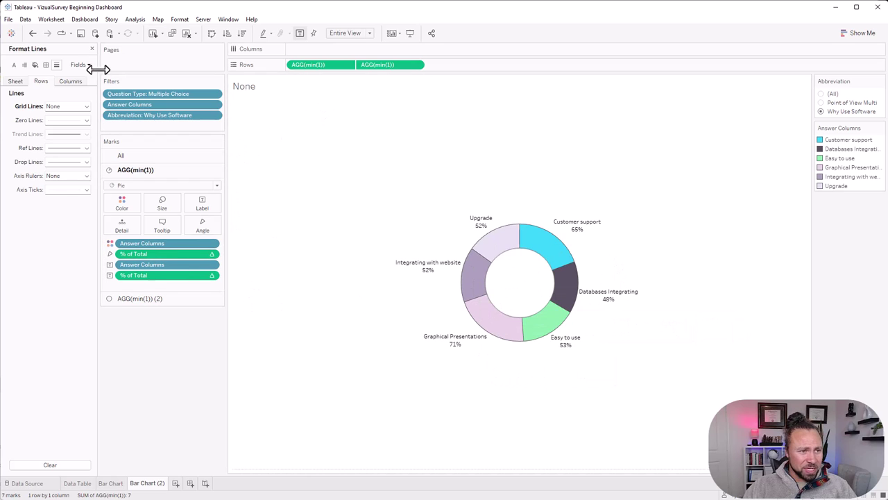
click(91, 50)
- Add Respondents to the pie's tooltip and check it on the donut slices
drag(48, 280, 167, 226)
mouse_move(501, 245)
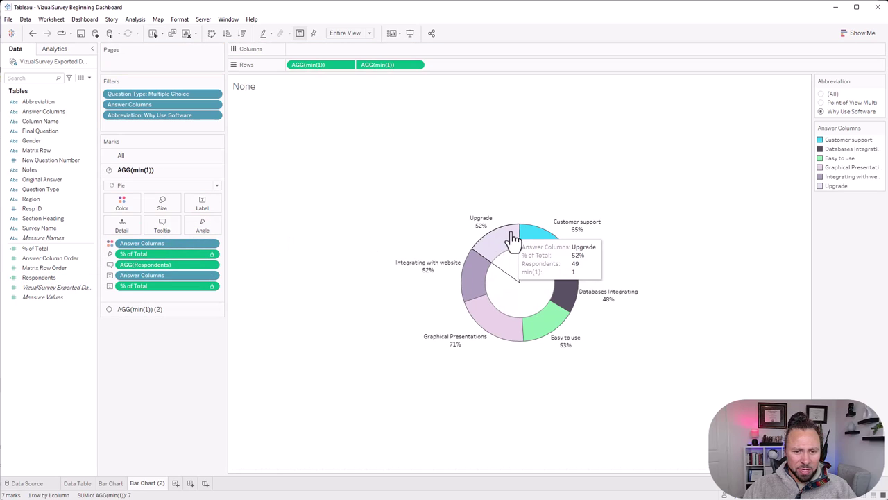
mouse_move(470, 266)
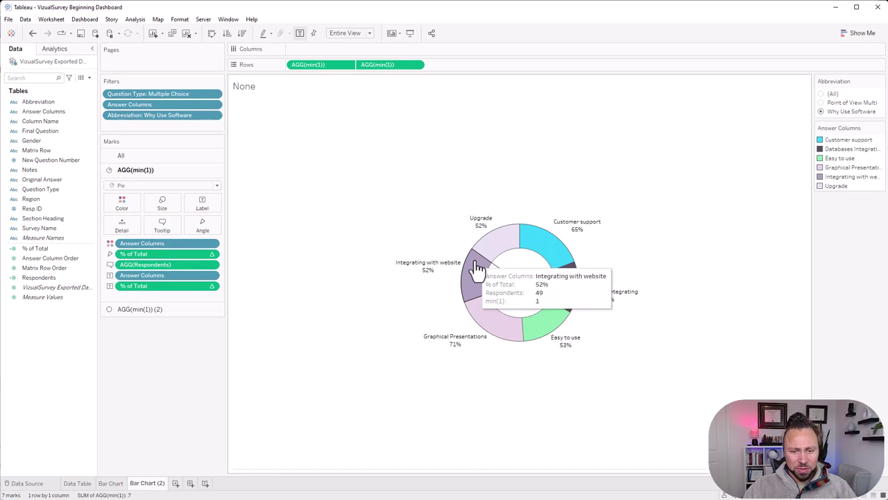
- Delete the min(1) line from the pie's tooltip and shorten the Answer Columns caption to Answer
click(163, 225)
drag(400, 239, 285, 238)
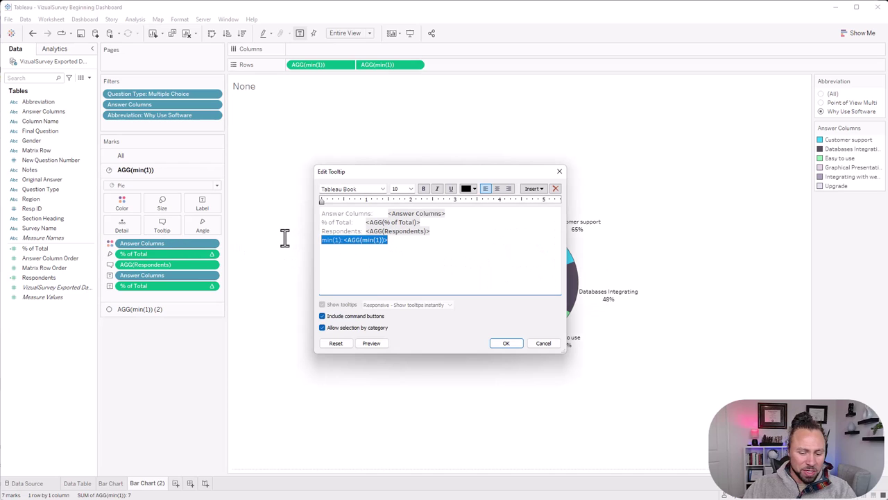
key(Delete)
drag(372, 212, 342, 217)
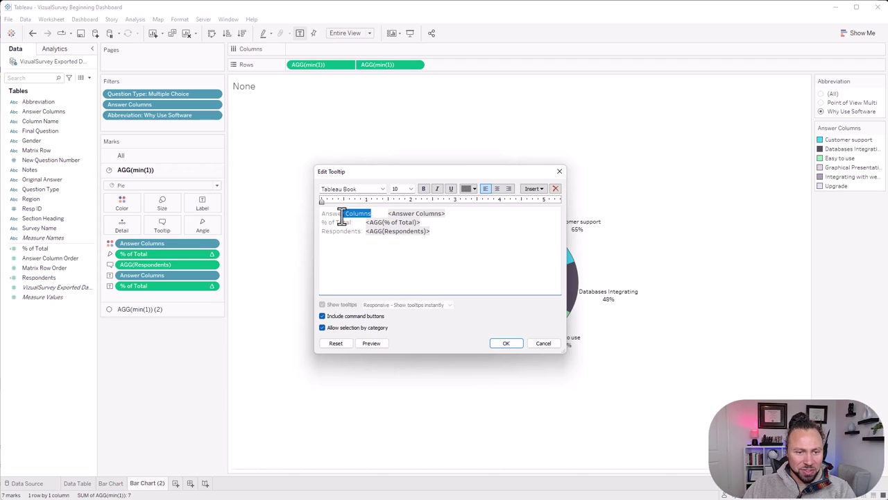
key(Delete)
click(506, 343)
mouse_move(461, 274)
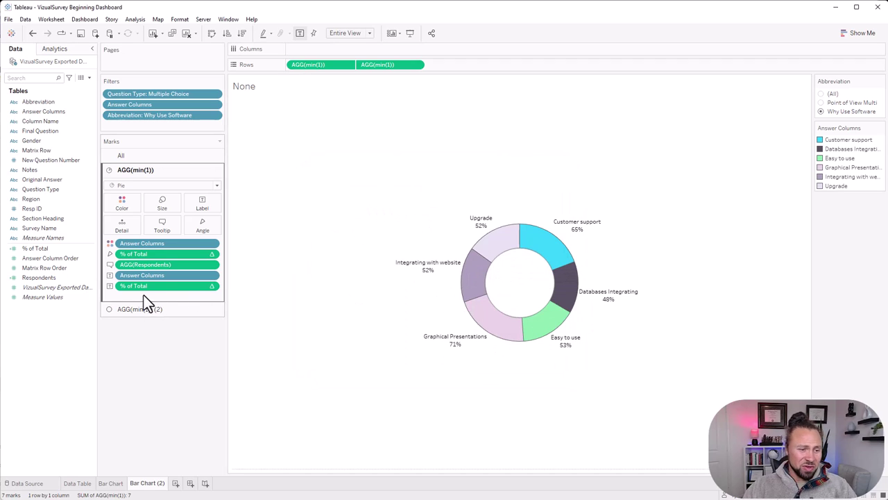
- Add Respondents to the slice labels, in italic parentheses after % of Total on the same line
drag(148, 267, 208, 204)
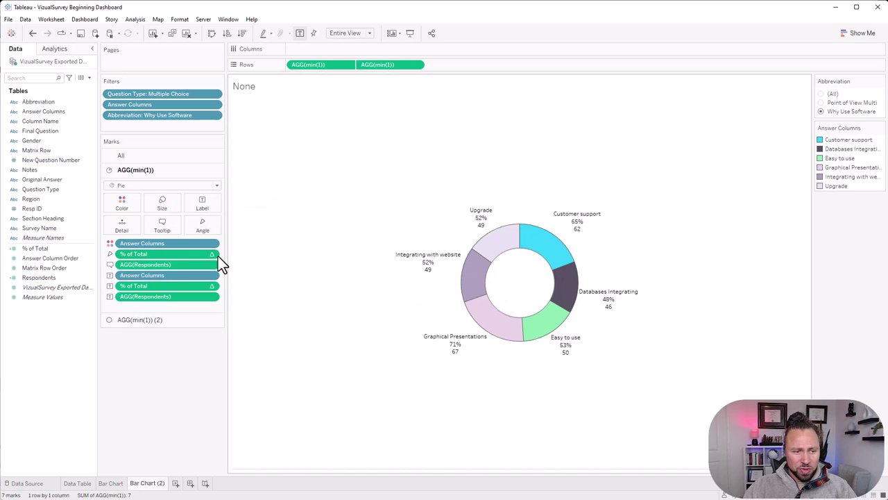
click(208, 209)
click(274, 250)
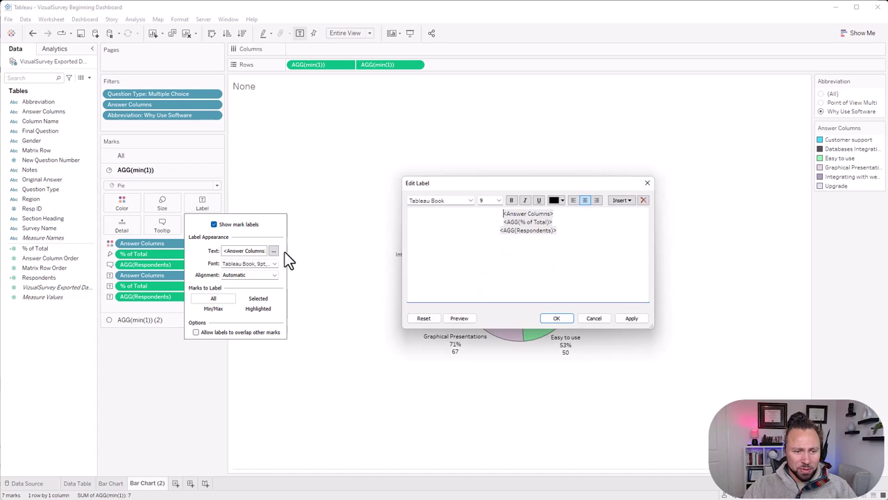
drag(496, 234, 590, 235)
key(ctrl+c)
key(BackSpace)
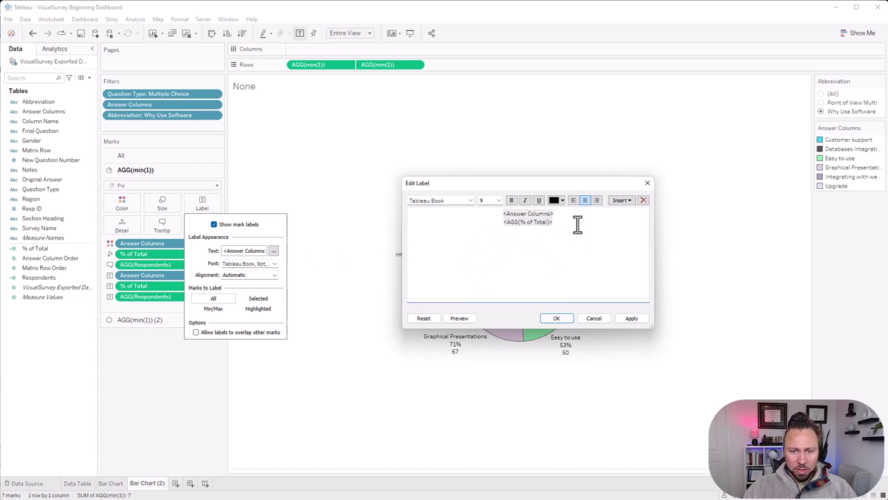
key(ctrl+v)
drag(590, 222, 523, 222)
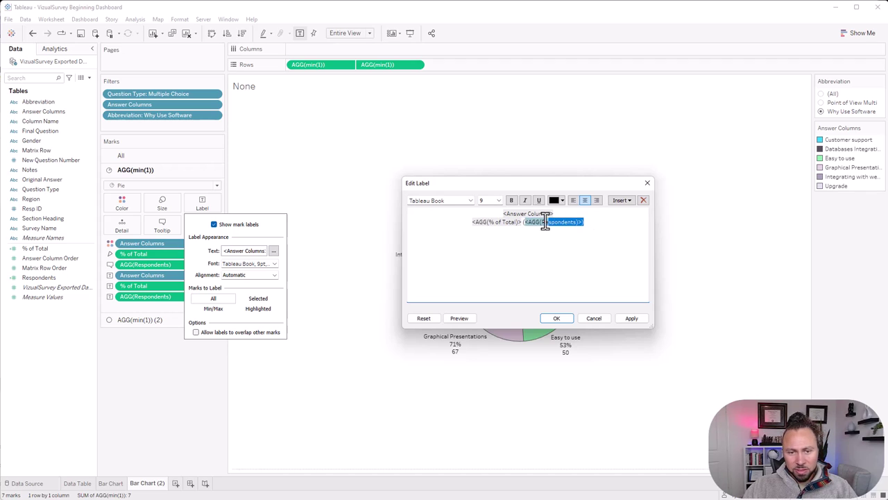
click(624, 319)
drag(561, 188, 684, 85)
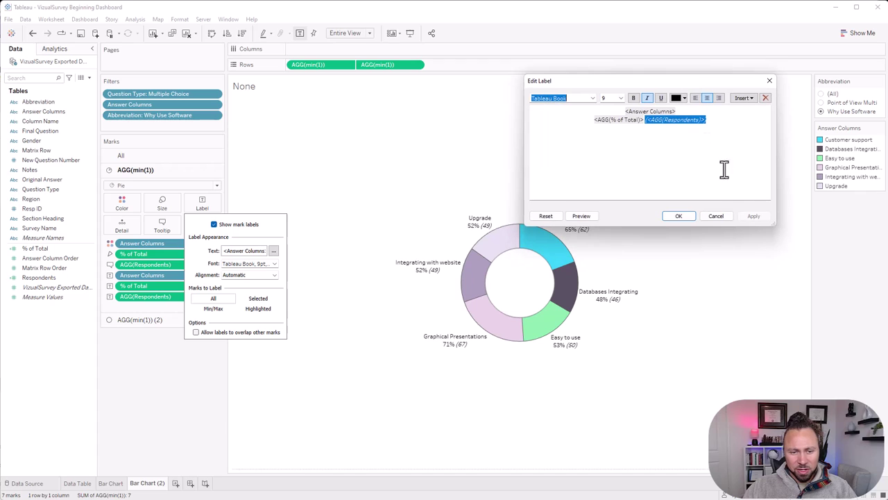
click(677, 216)
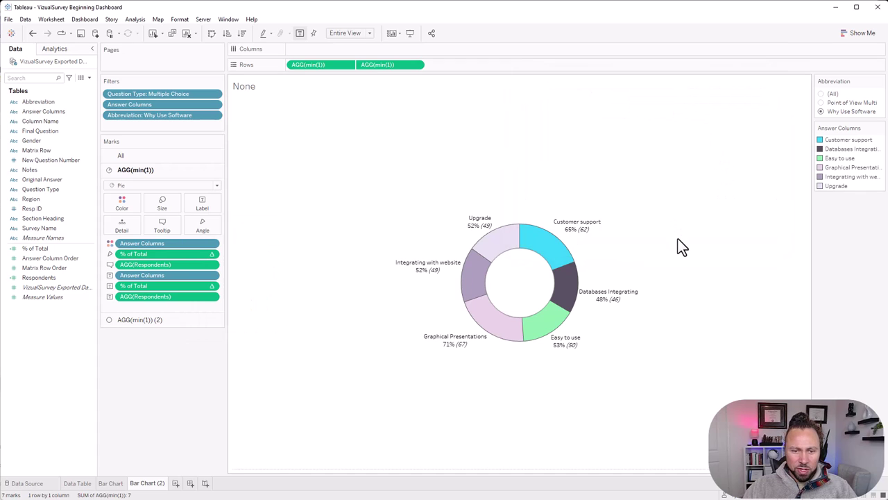
- Increase the font size of the Answer Columns line in the donut's slice labels to 11
click(203, 205)
click(274, 250)
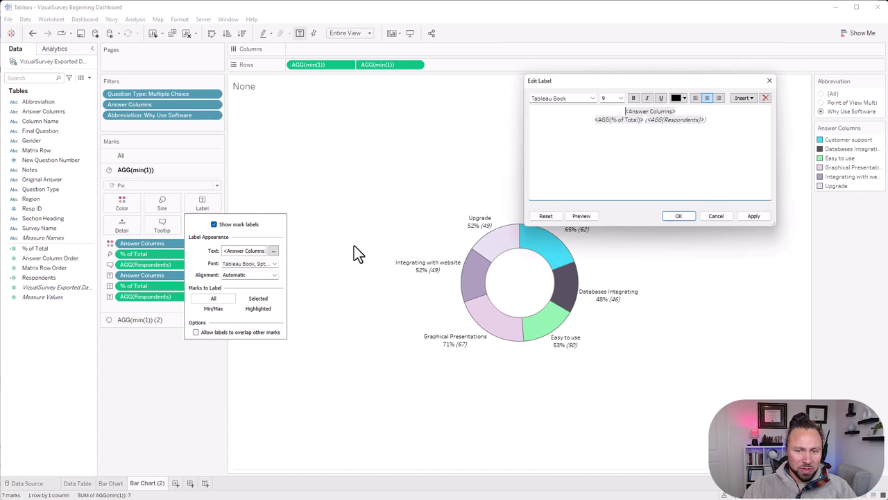
drag(675, 112, 635, 104)
click(621, 97)
click(611, 127)
click(749, 216)
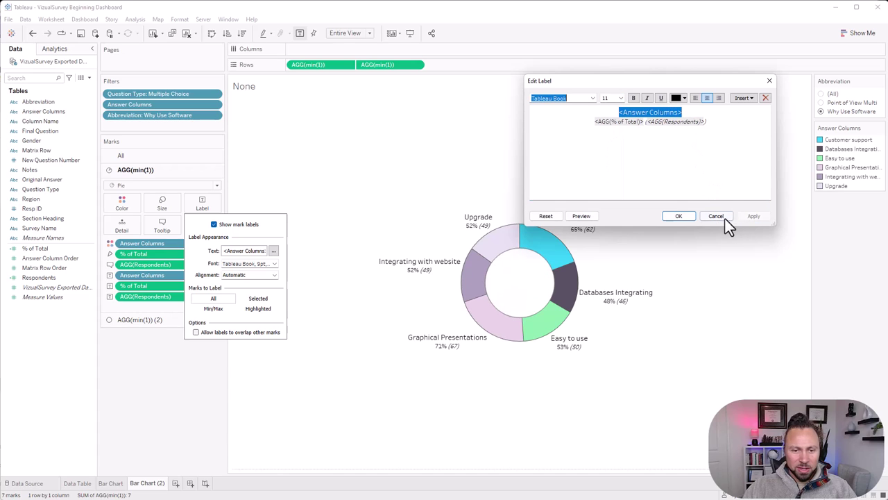
click(678, 217)
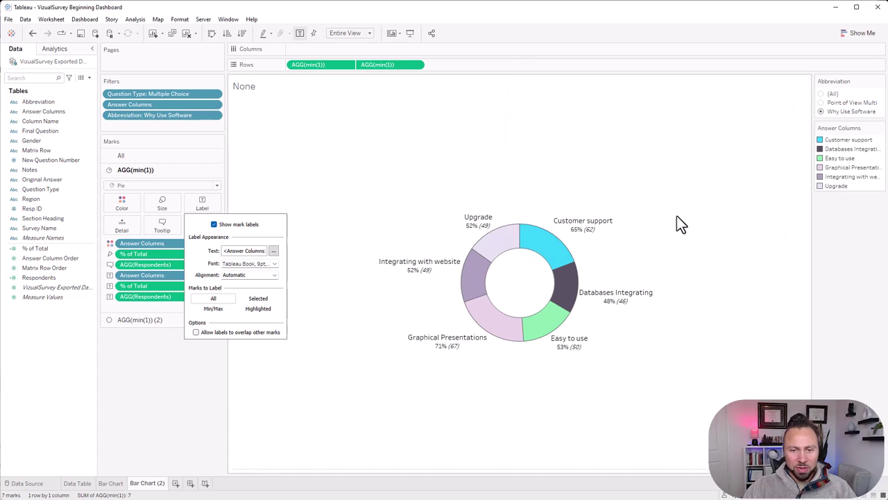
click(639, 426)
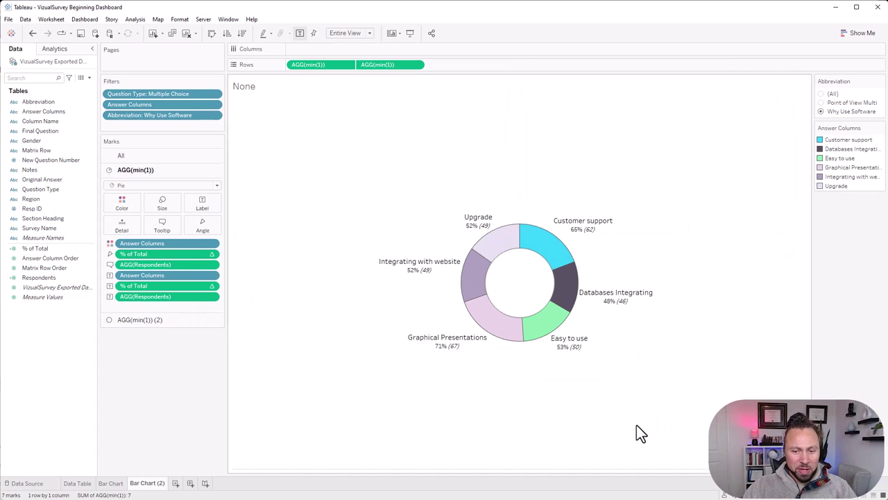
- Filter the donut to Point of View Multi, assign the VizualSurvey palette to its answers, and switch back to Why Use Software
click(821, 103)
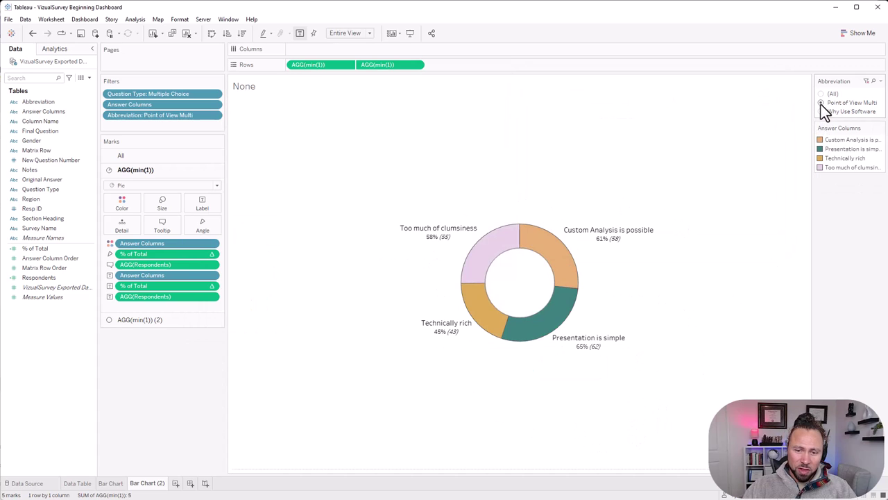
click(822, 111)
click(822, 103)
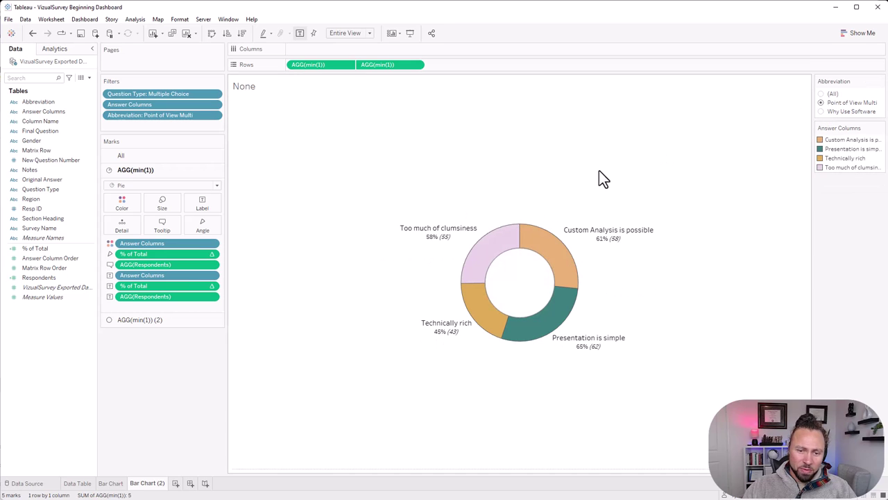
click(122, 203)
click(143, 233)
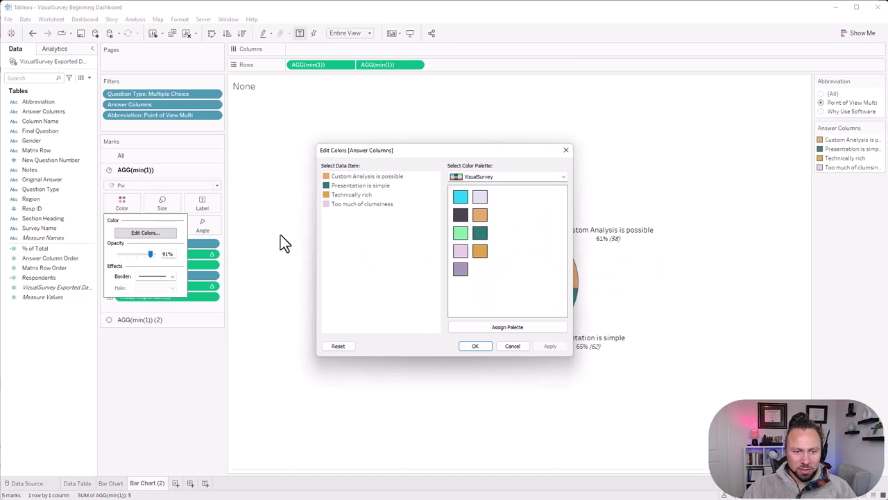
click(496, 328)
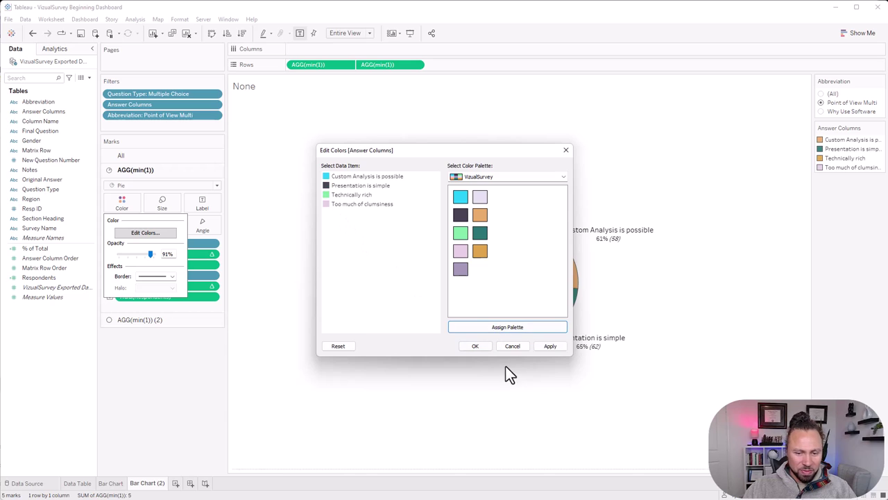
click(476, 345)
click(822, 111)
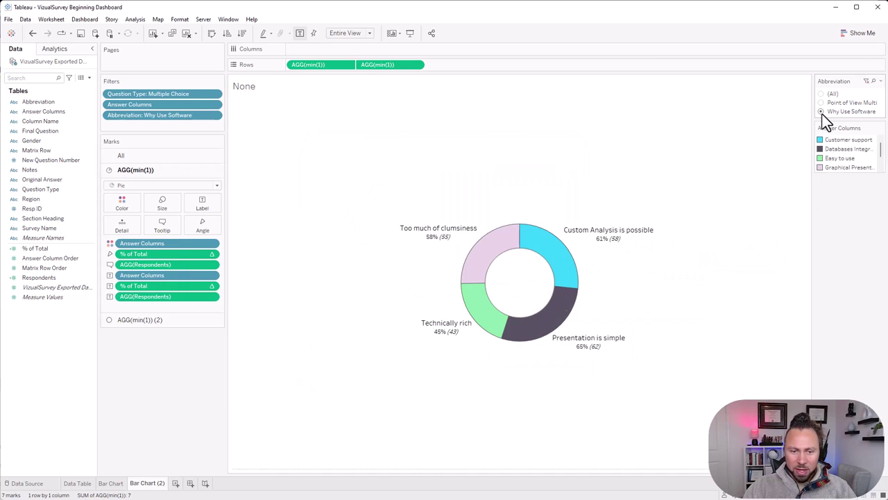
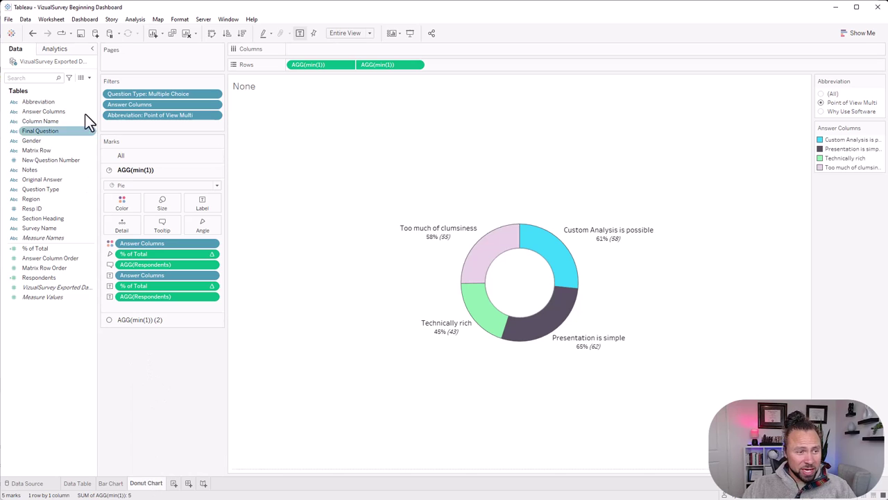
- Split the donut chart into columns by Gender and exclude the Null gender
drag(31, 143, 330, 54)
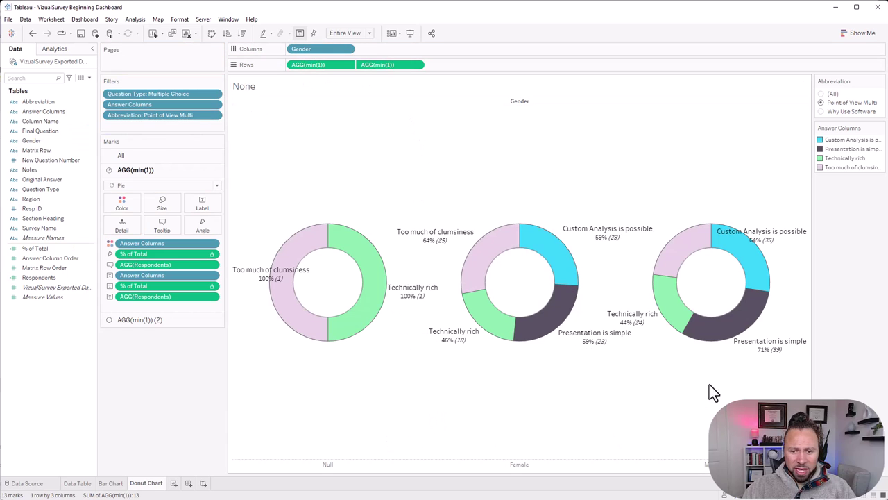
click(333, 465)
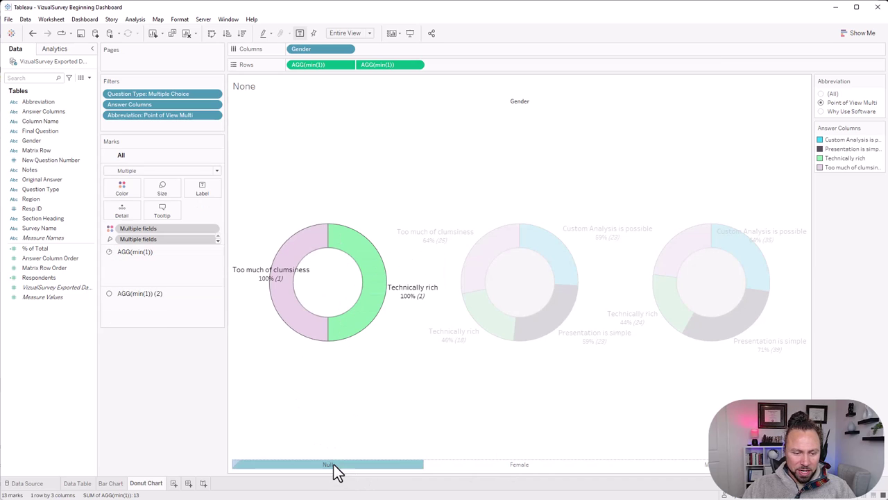
right_click(334, 464)
click(366, 389)
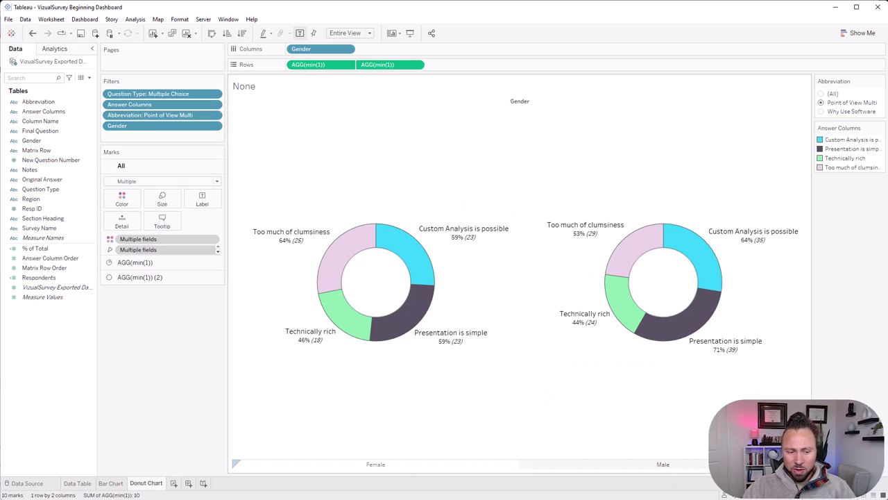
- Try coloring the bars by Gender on the Bar Chart sheet
click(112, 484)
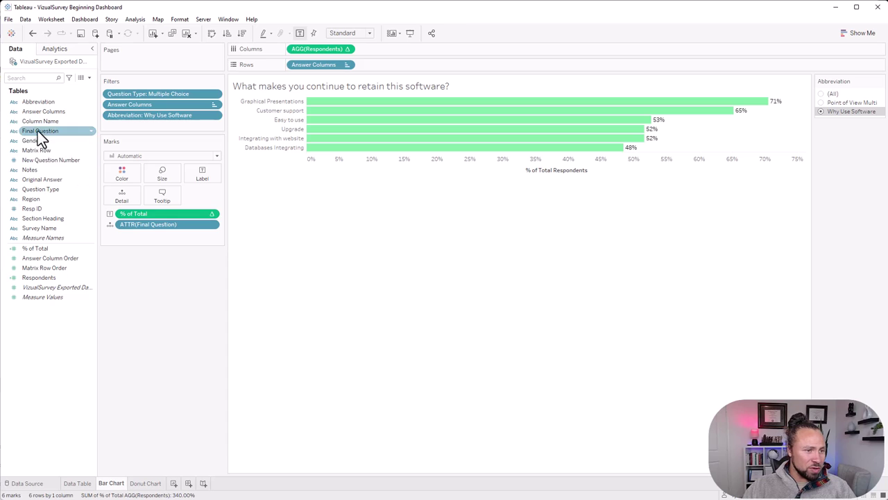
drag(35, 140, 126, 174)
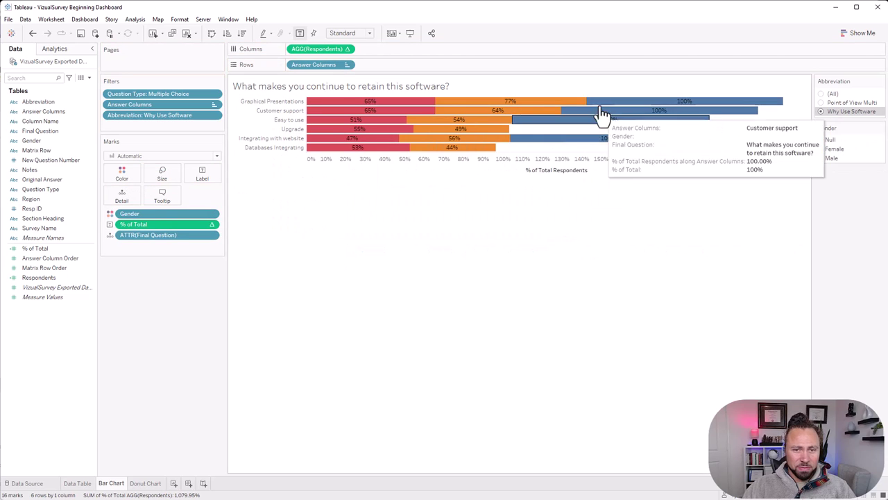
key(ctrl+z)
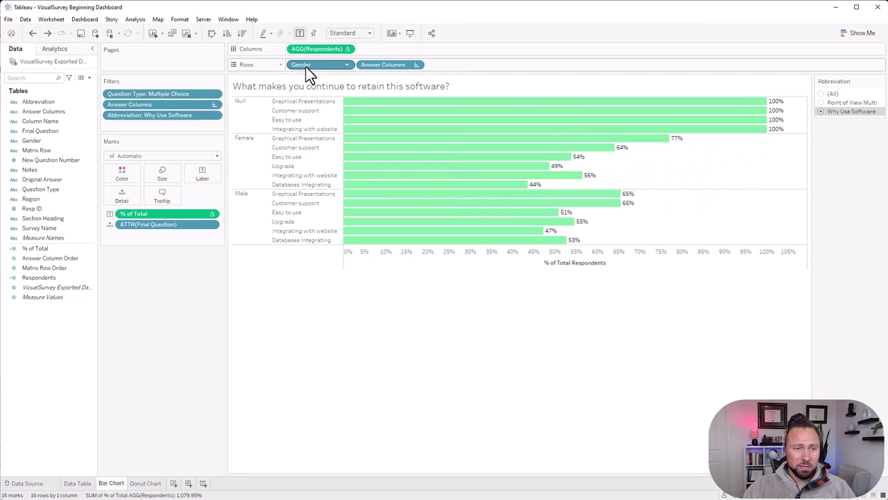
- Try breaking the bars into Gender rows with matching Gender colors and the Null gender excluded
drag(333, 66, 125, 174)
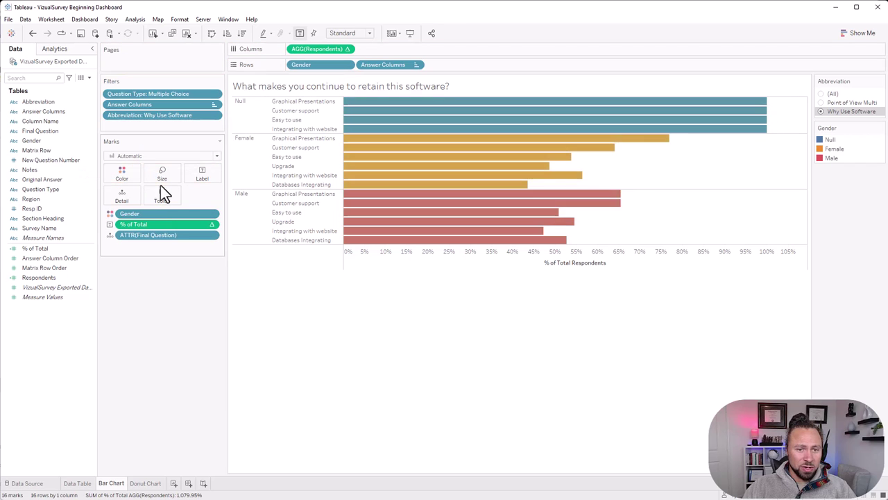
right_click(261, 114)
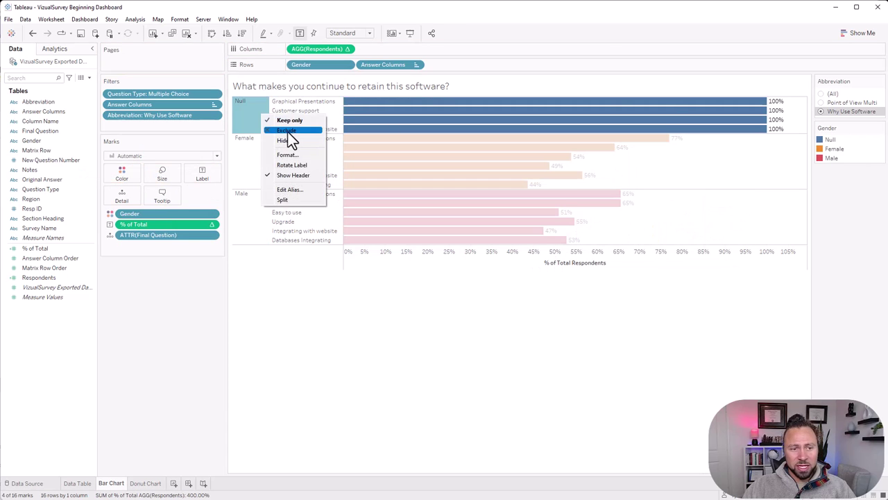
click(289, 132)
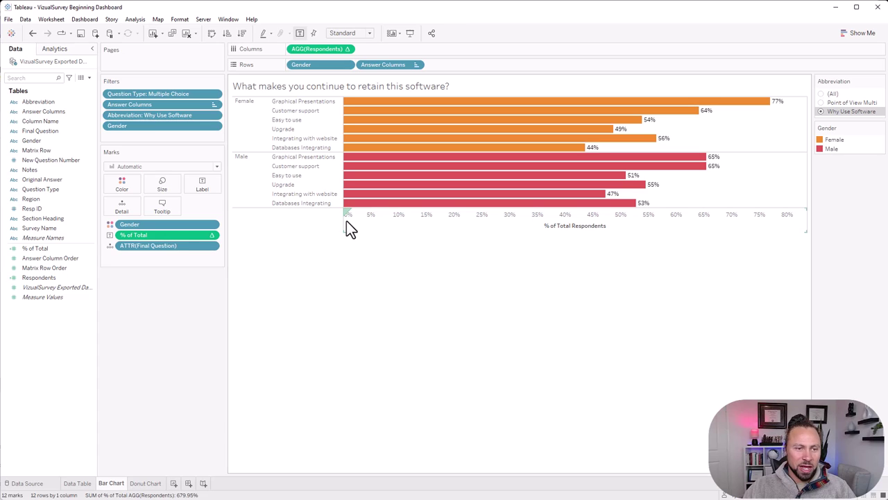
key(ctrl+z)
key(ctrl+z)
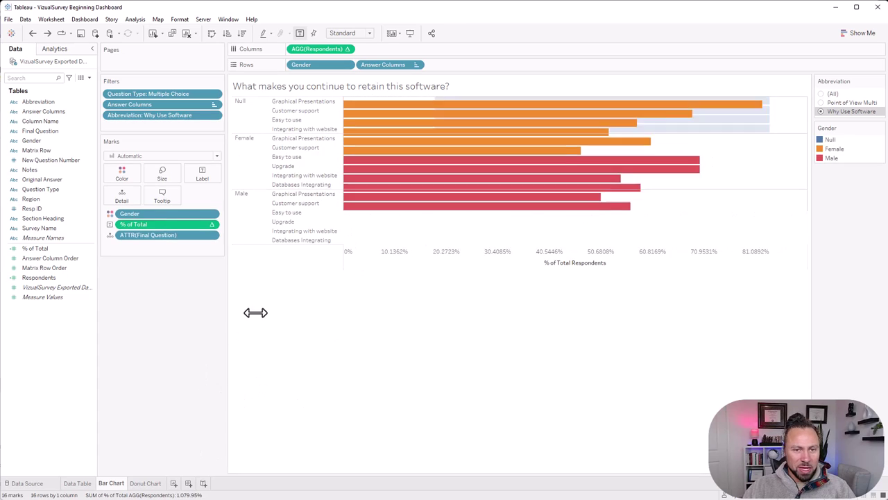
key(ctrl+z)
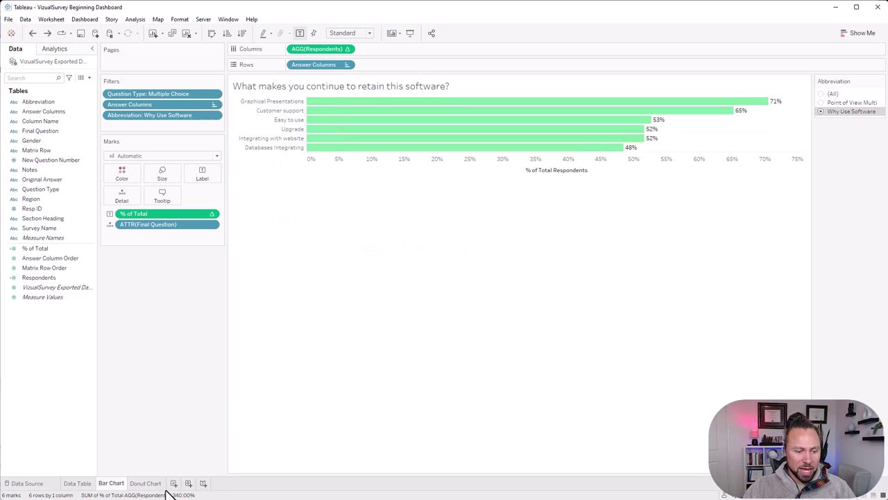
- Remove Gender from the columns of the Donut Chart sheet
click(146, 483)
drag(326, 50, 143, 386)
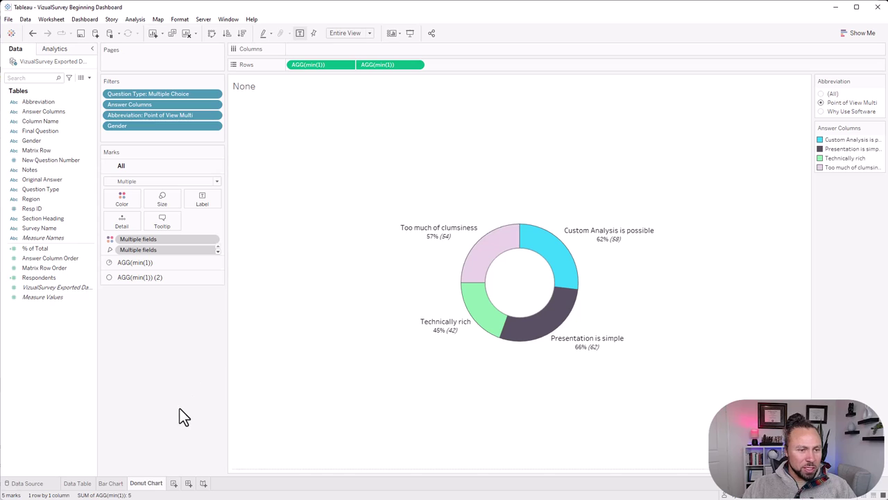
- Duplicate the Bar Chart sheet and place the copy after Donut Chart
click(118, 484)
right_click(118, 484)
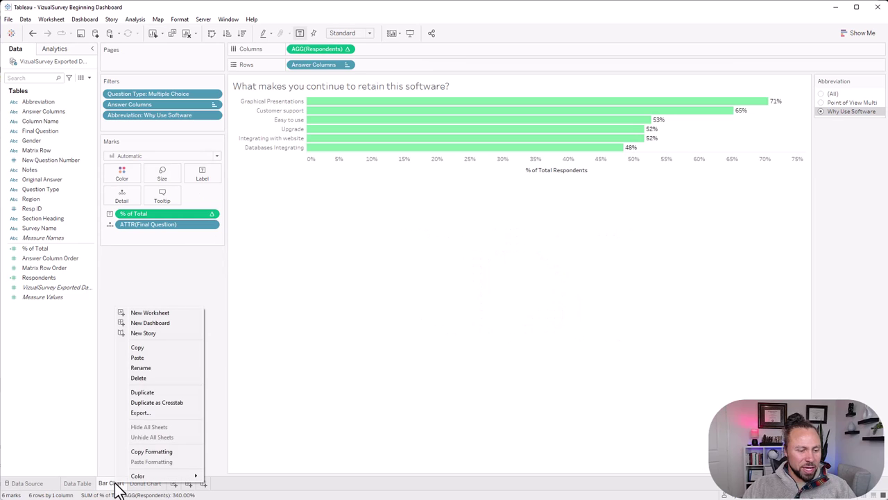
click(159, 391)
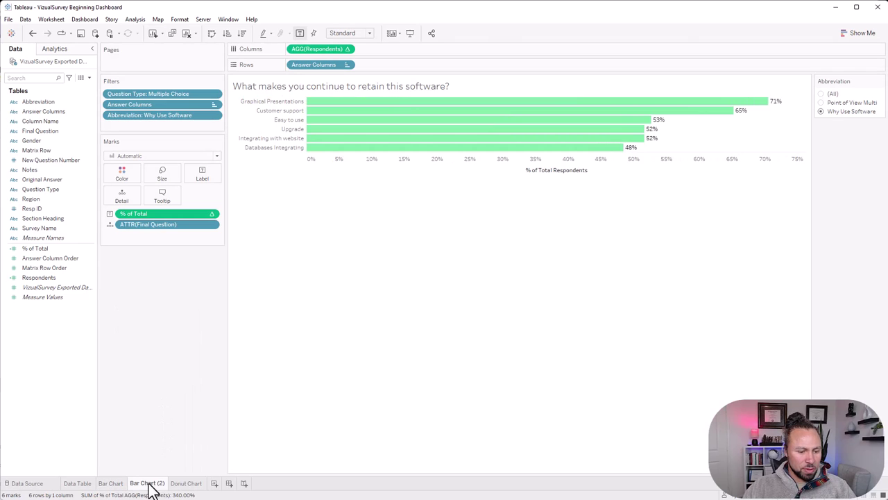
drag(148, 486, 205, 486)
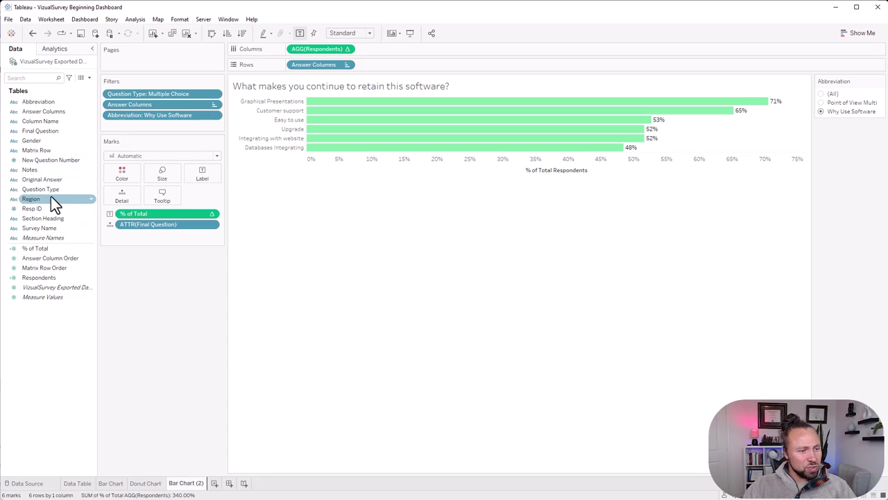
- Color the duplicated chart's bars by Region with all members added, and swap rows and columns to make the bars vertical
drag(40, 201, 125, 175)
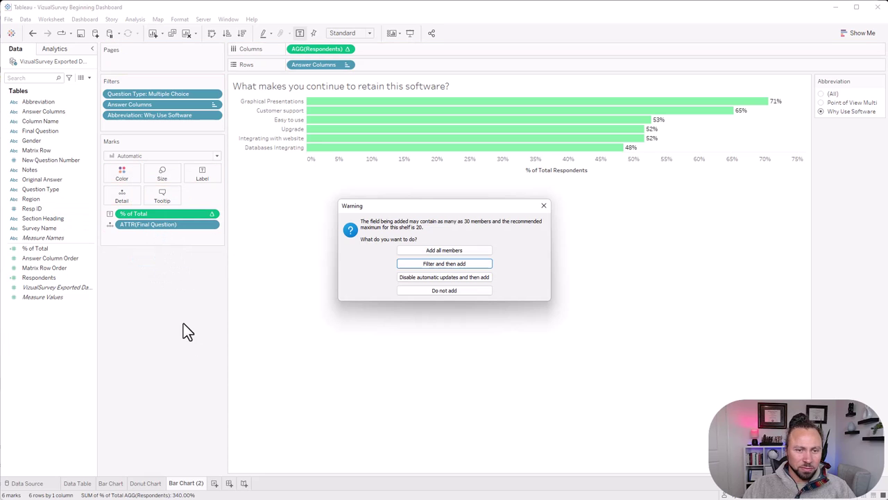
click(475, 251)
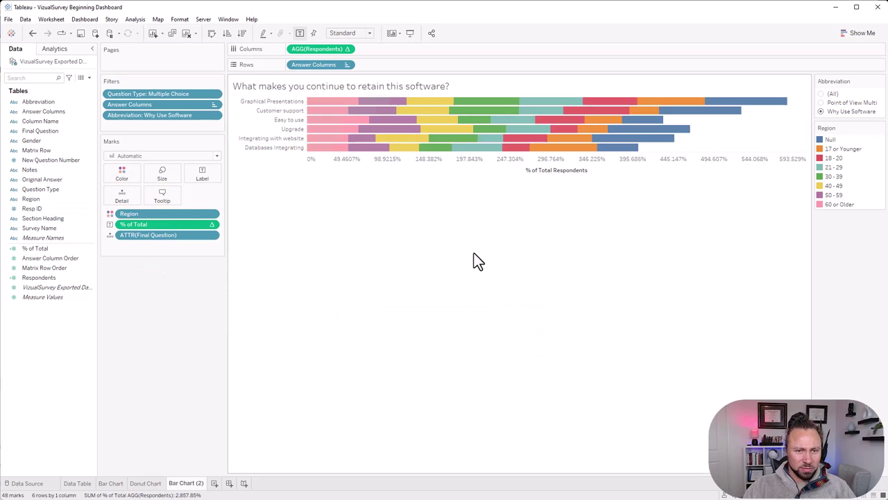
click(212, 33)
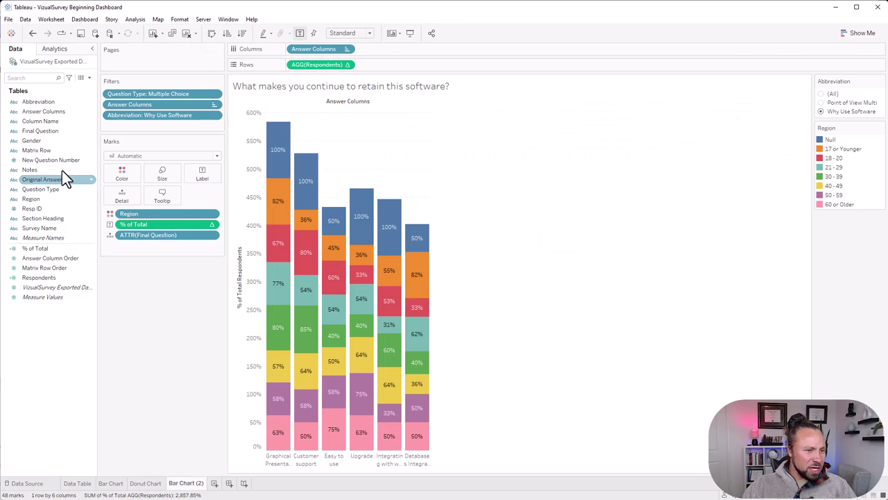
- Replace Region with Gender as the bars' color field and exclude the Null gender
drag(47, 138, 152, 212)
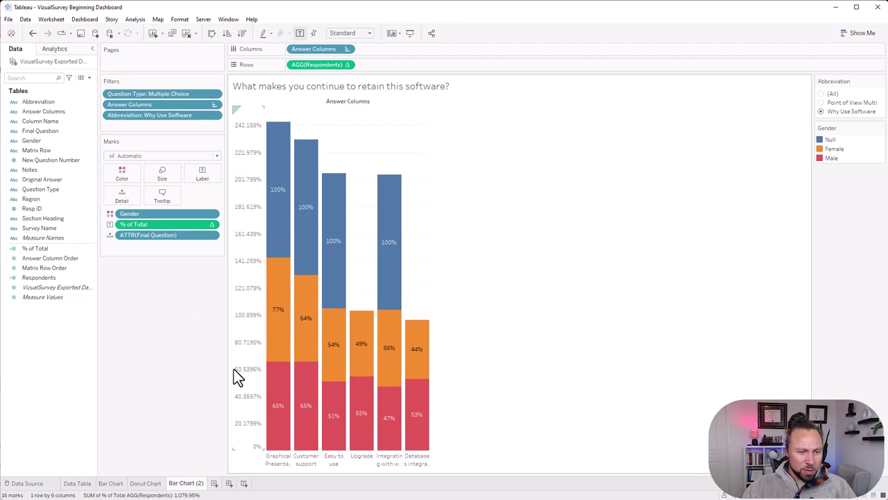
right_click(832, 140)
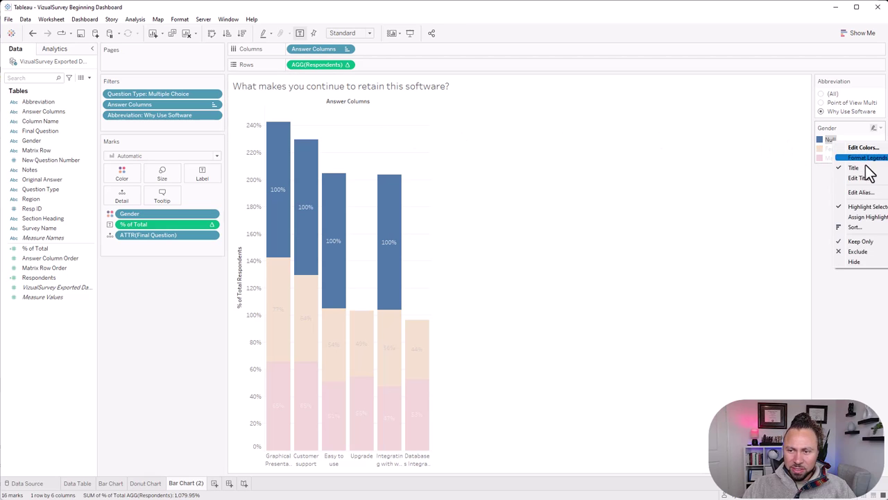
click(869, 261)
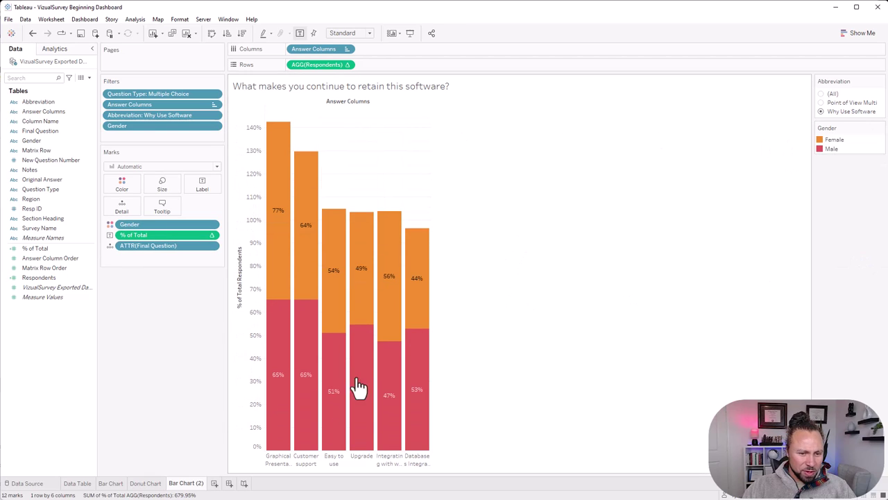
- Compute the % of Total bar labels using Answer Columns
mouse_move(281, 267)
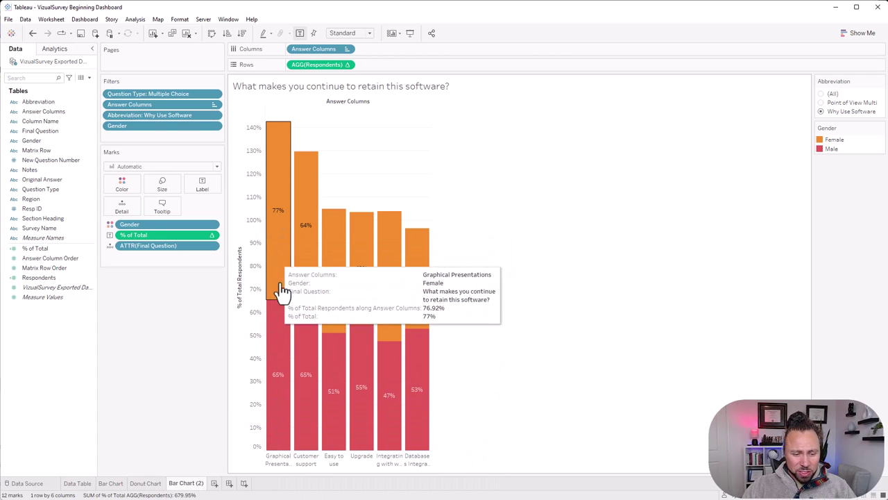
right_click(211, 236)
mouse_move(256, 333)
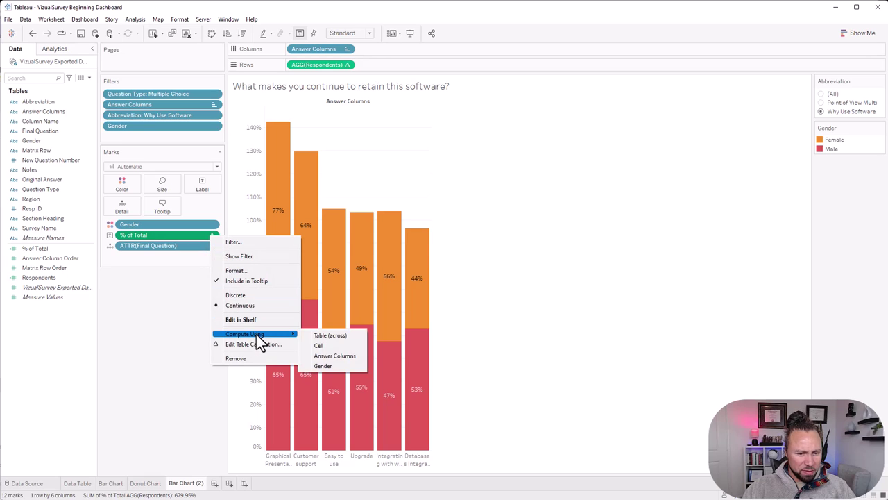
click(348, 359)
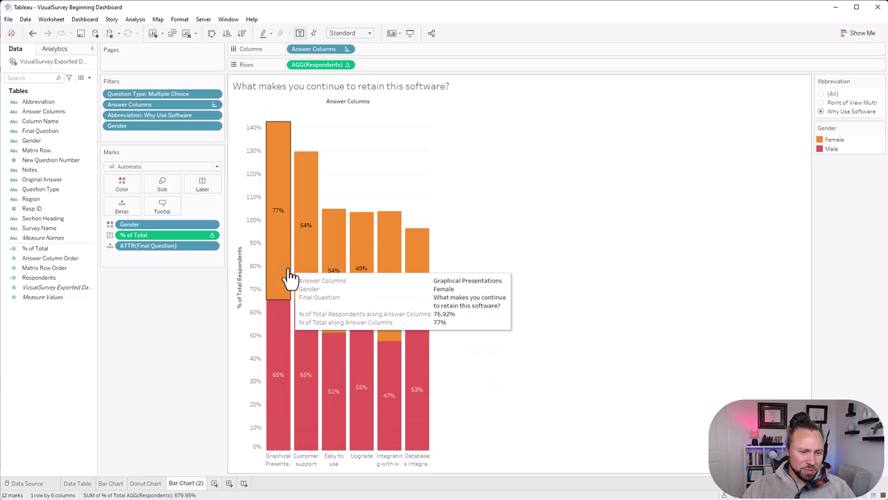
- Recolor the Gender bar segments with custom colors: light blue for Female and light green for Male
click(122, 185)
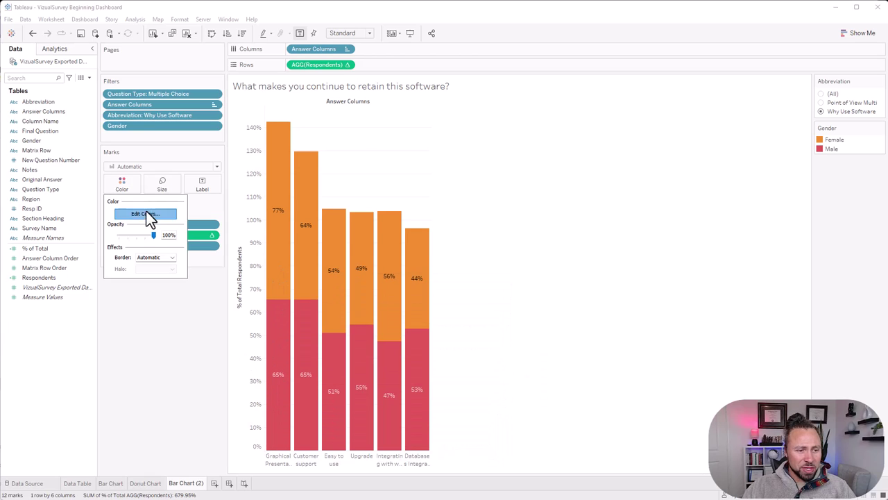
click(146, 213)
double_click(335, 178)
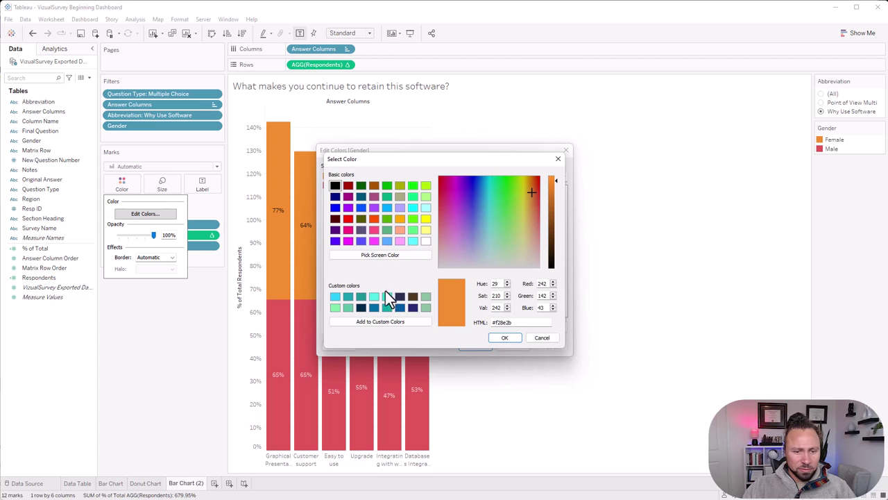
click(336, 297)
click(503, 340)
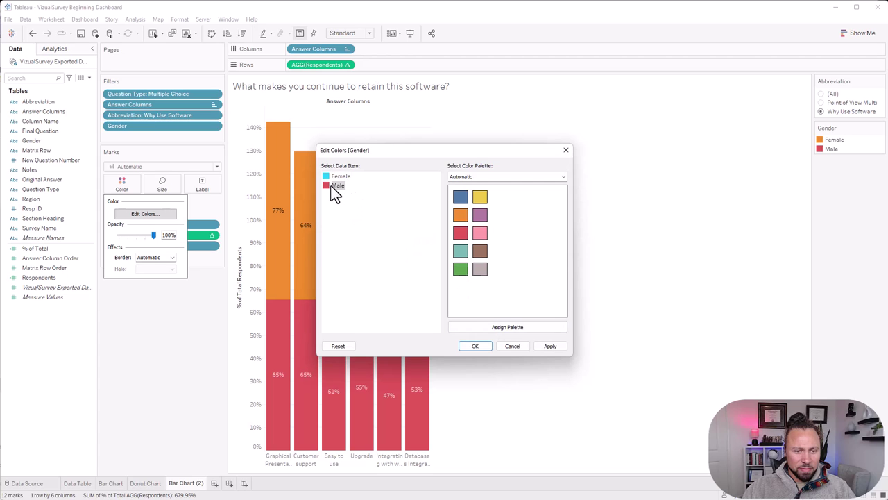
double_click(331, 186)
click(345, 298)
click(506, 339)
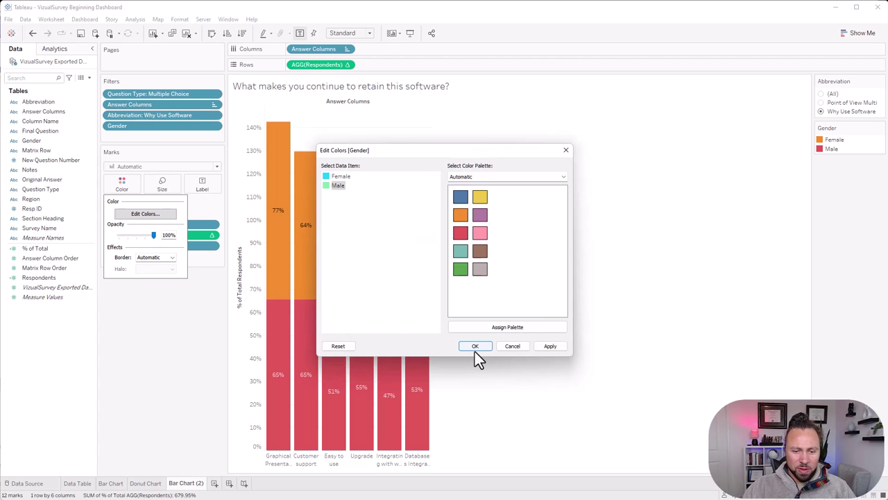
click(474, 347)
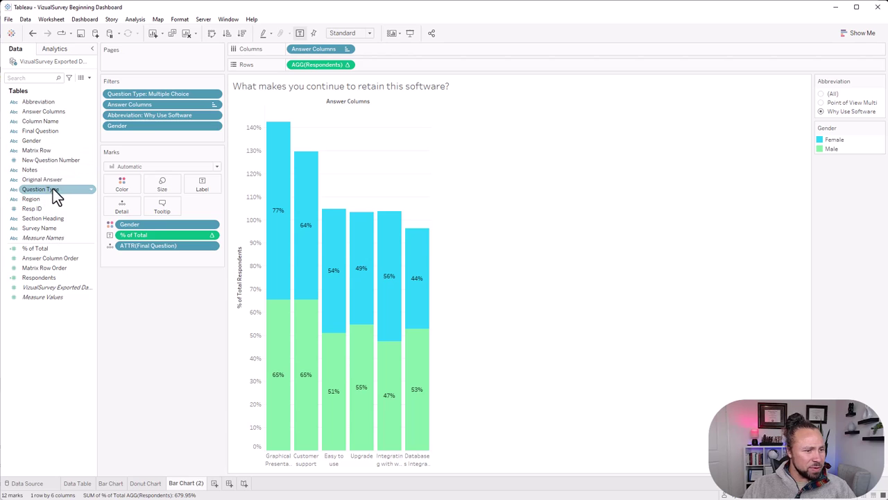
- Break the chart down by Region ahead of Answer Columns in the columns, and rename the Region field as Age
drag(65, 201, 293, 52)
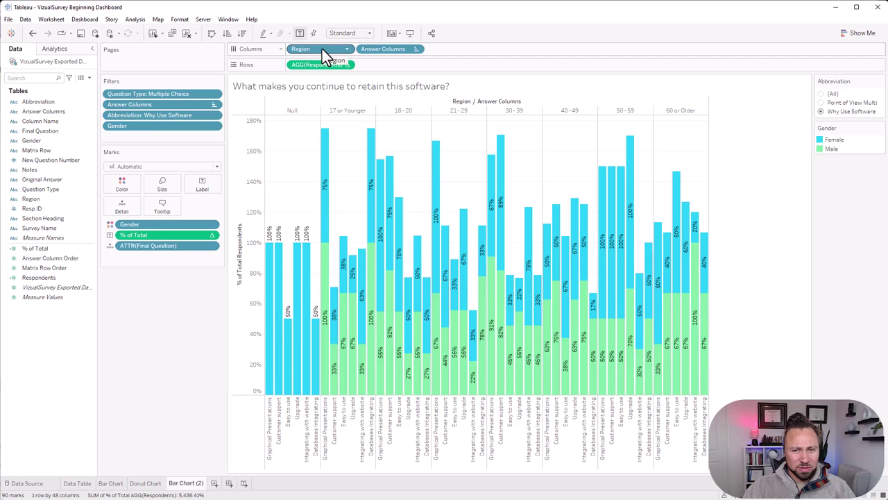
drag(322, 48, 296, 67)
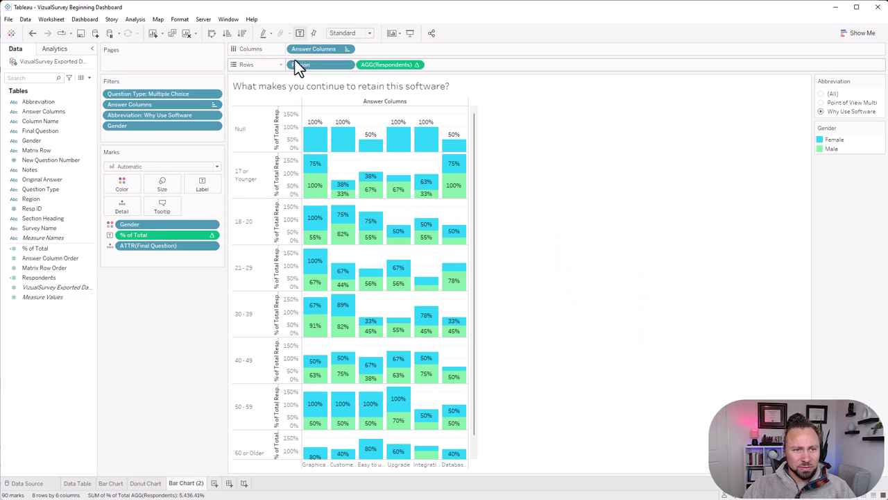
right_click(50, 201)
click(86, 242)
text(Age)
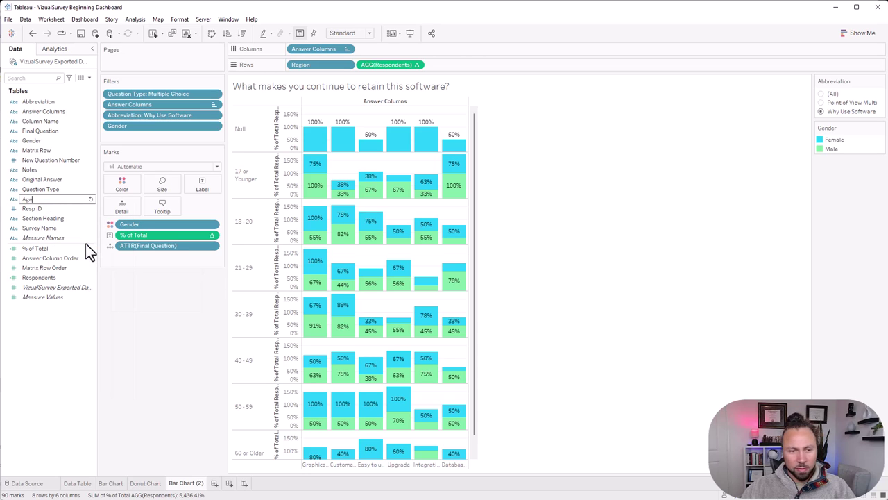
key(Return)
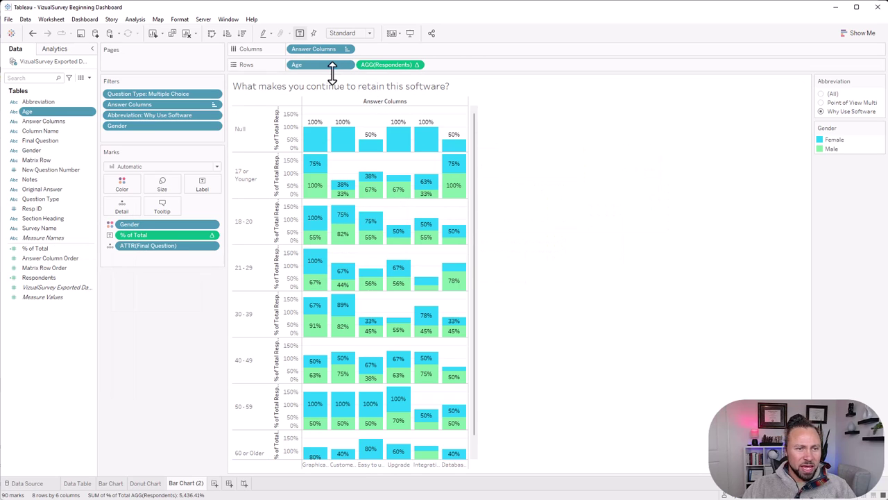
drag(328, 64, 291, 52)
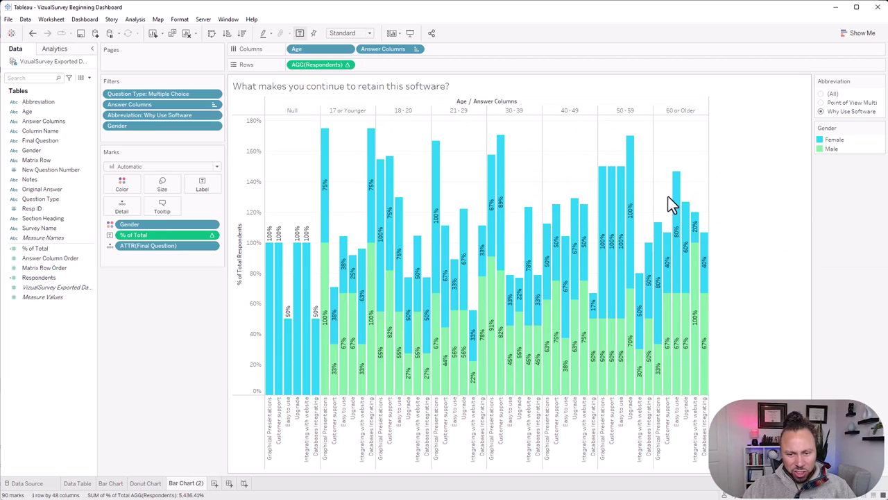
- Fit the chart to the entire view and exclude the Null age group
click(367, 34)
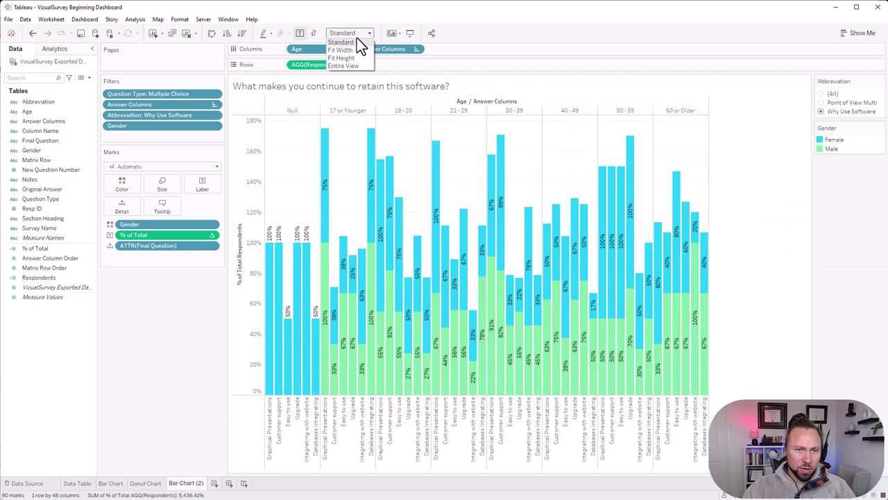
click(346, 65)
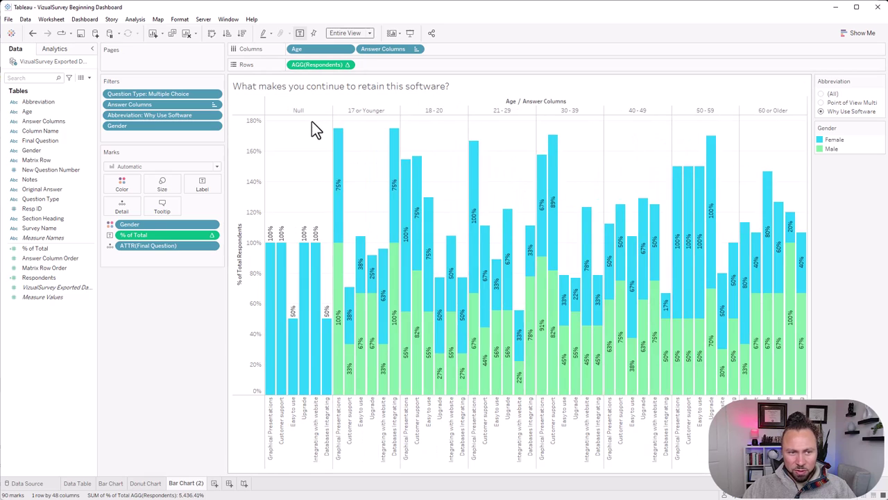
click(298, 110)
right_click(297, 111)
click(322, 126)
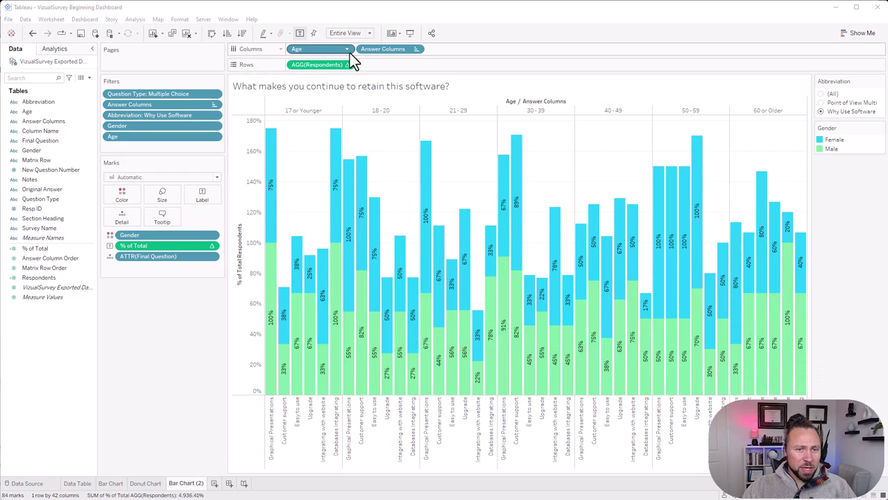
- Replace Gender with Answer Columns as the bars' color field, keeping only Age in the columns
drag(338, 56, 165, 327)
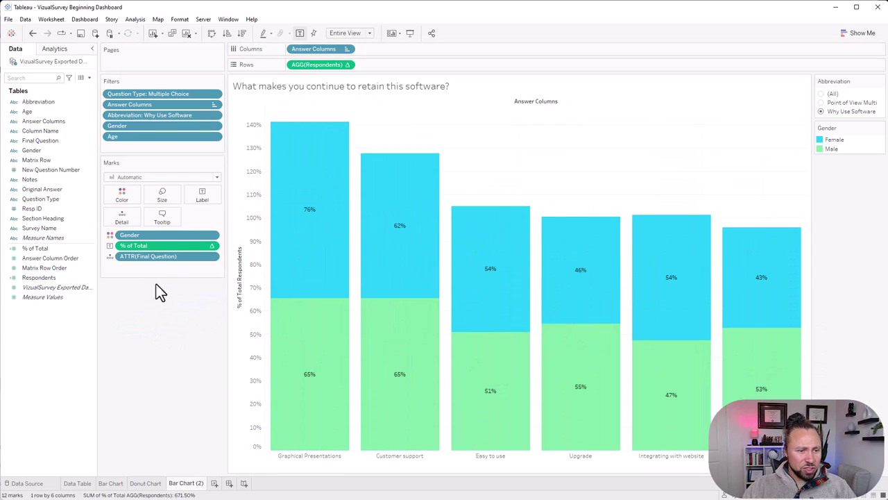
drag(172, 233, 156, 311)
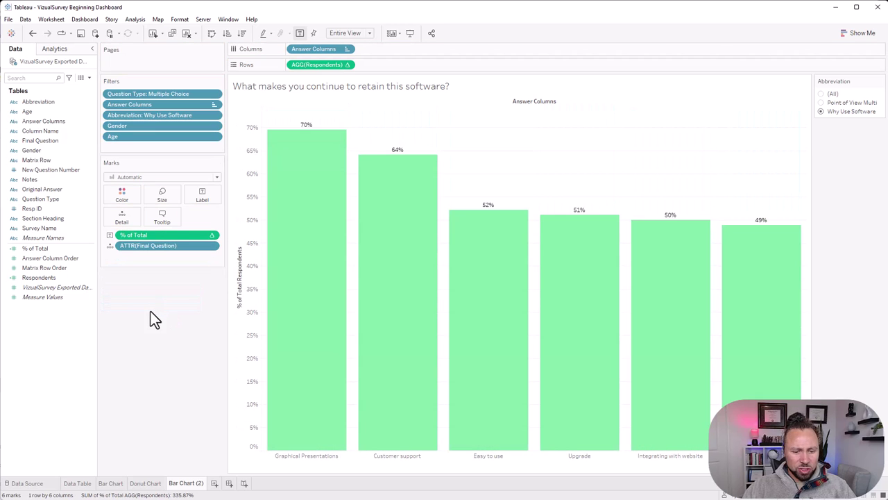
mouse_move(414, 200)
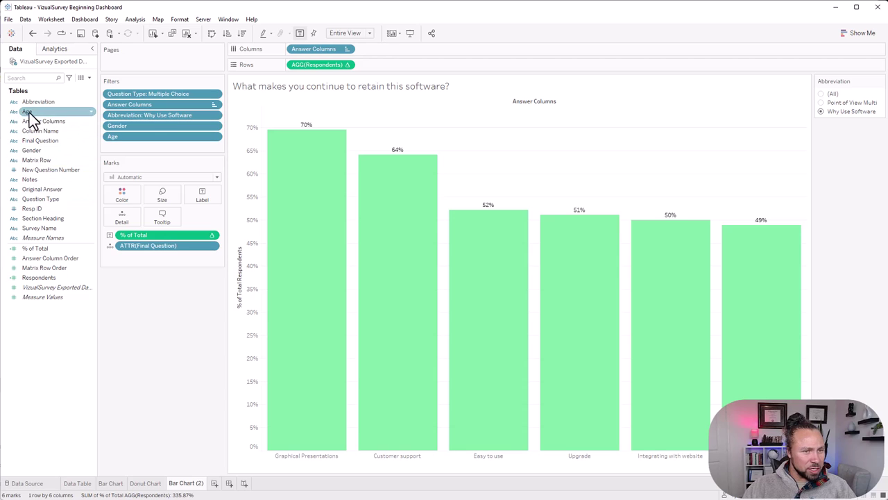
drag(41, 121, 293, 51)
drag(293, 51, 292, 51)
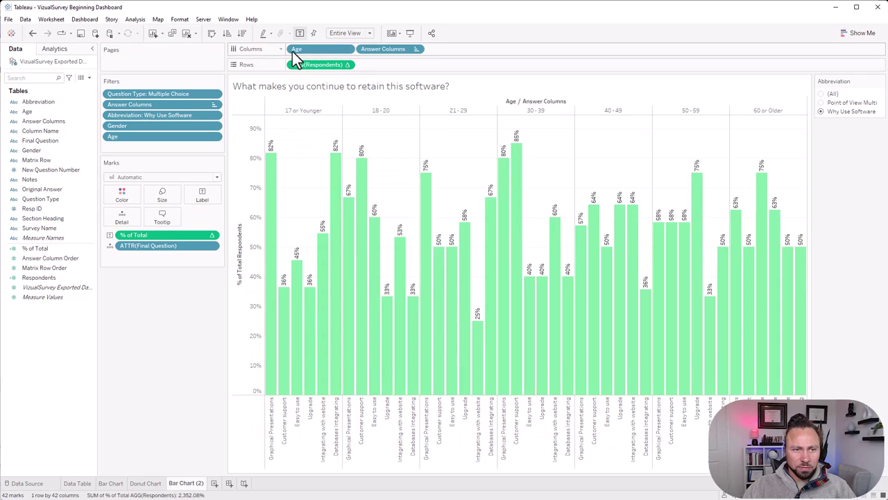
drag(391, 54, 132, 202)
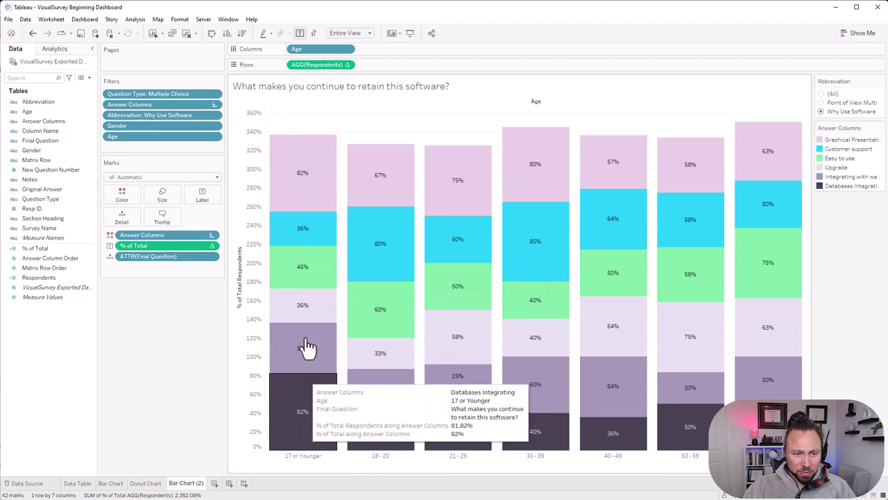
- Check which field the % of Total labels are computed using
right_click(161, 251)
mouse_move(233, 345)
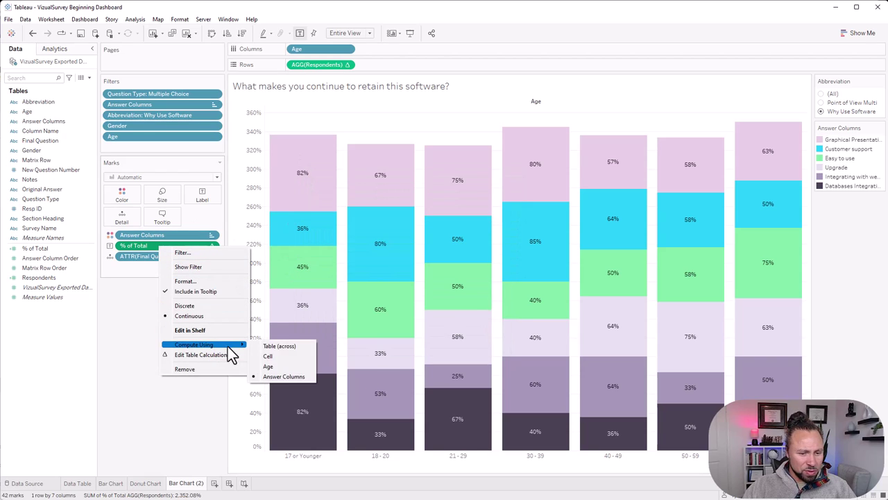
click(153, 414)
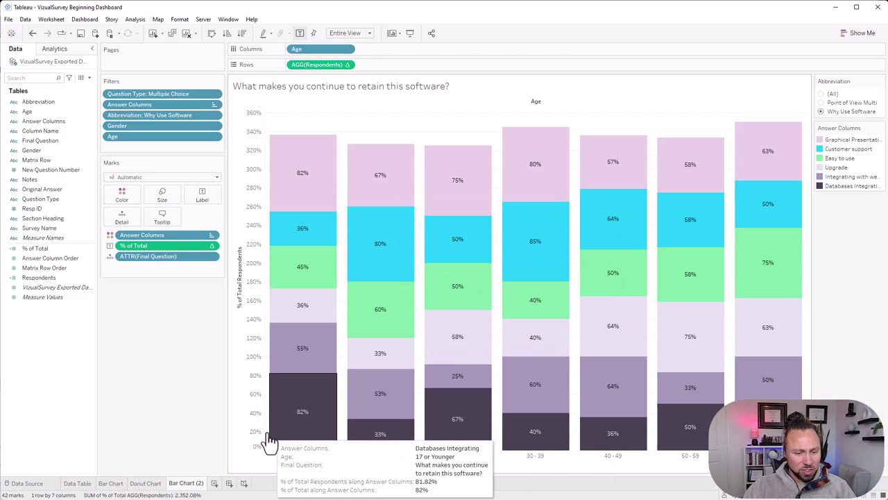
- Highlight the answer options one after another through the color legend to compare them across ages, and clear the highlight
click(855, 186)
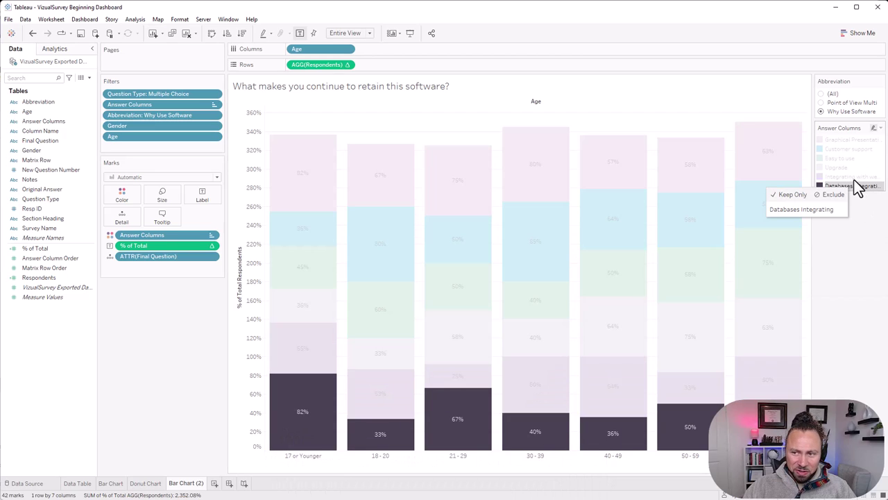
click(859, 178)
click(845, 168)
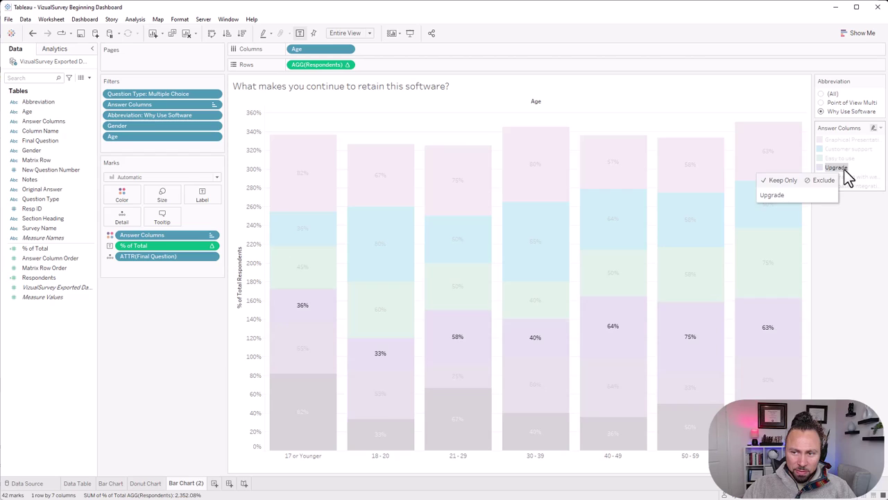
click(847, 158)
click(847, 149)
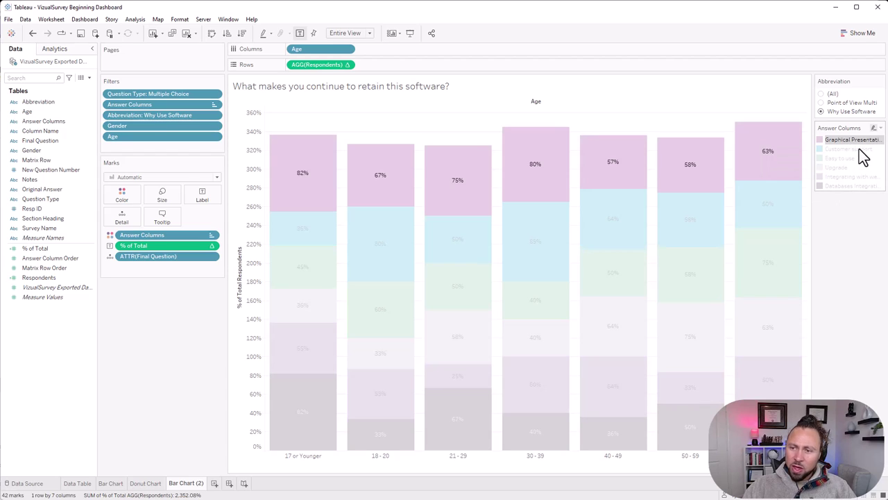
click(849, 149)
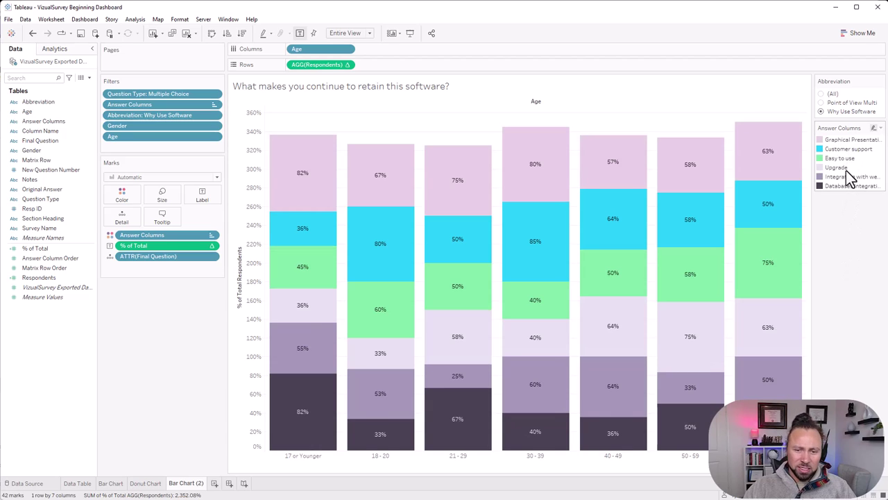
- Rename the Bar Chart (2) sheet as Stack Bar Chart
double_click(196, 484)
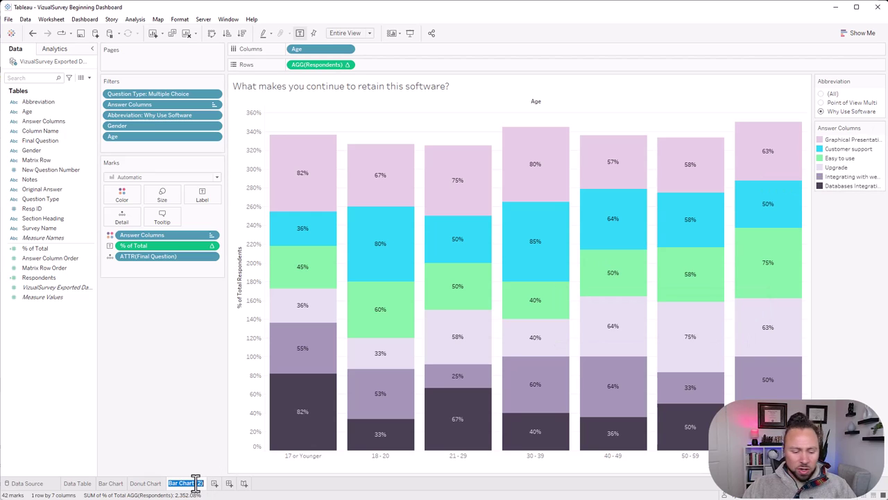
text(Stac)
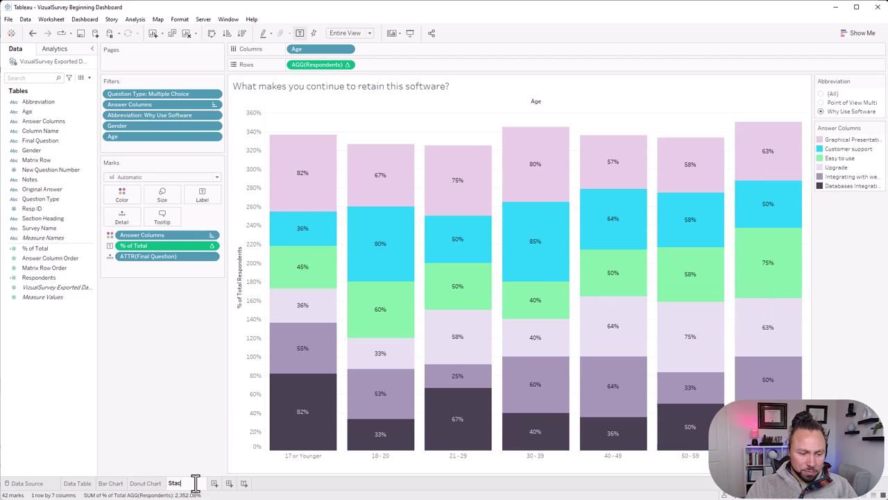
text(k Bar Ch)
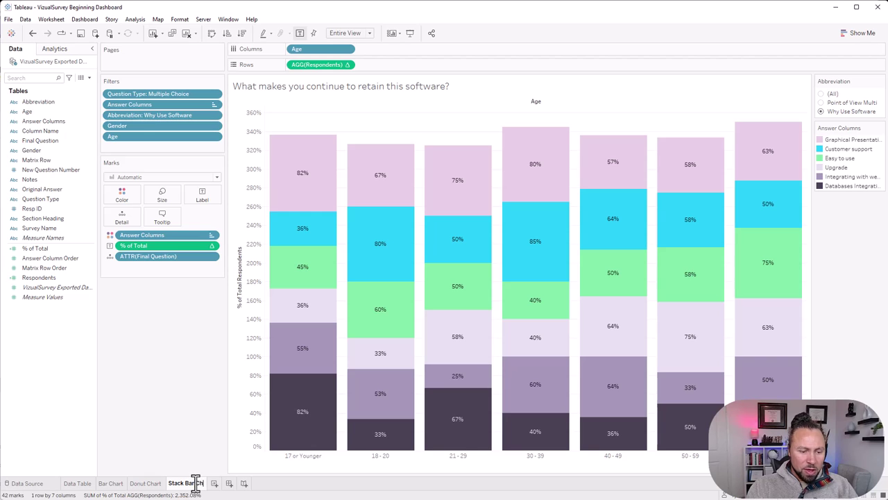
text(art)
key(Return)
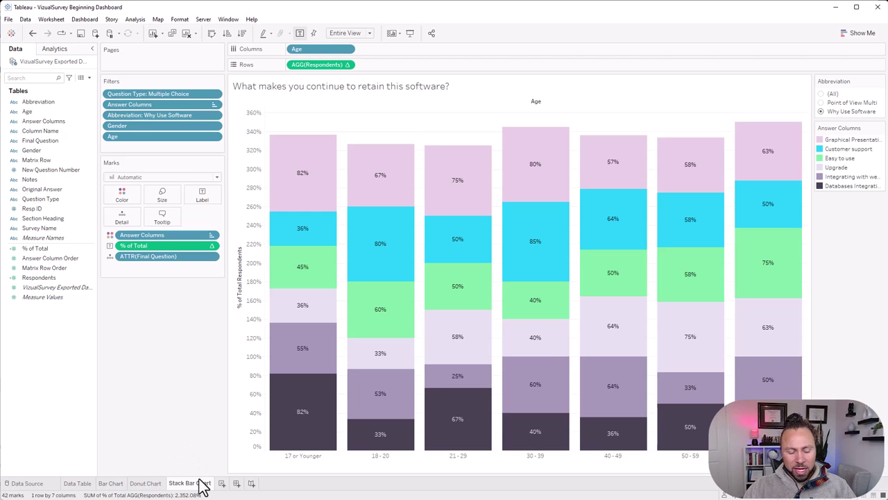
- Split the stacked bars by Gender, placing it ahead of Age in the columns
mouse_move(200, 481)
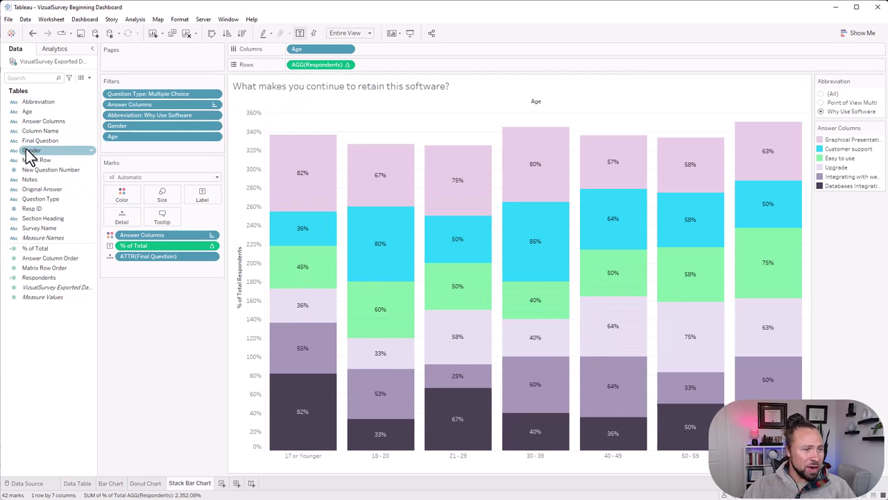
drag(35, 149, 290, 49)
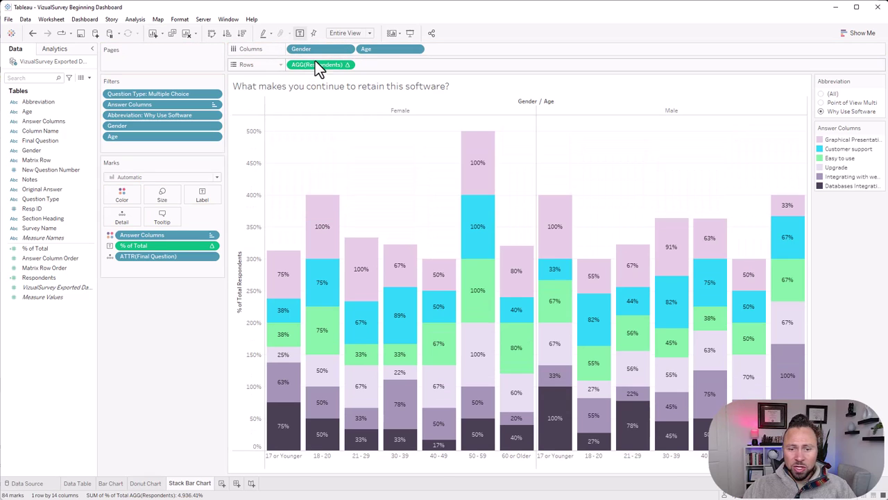